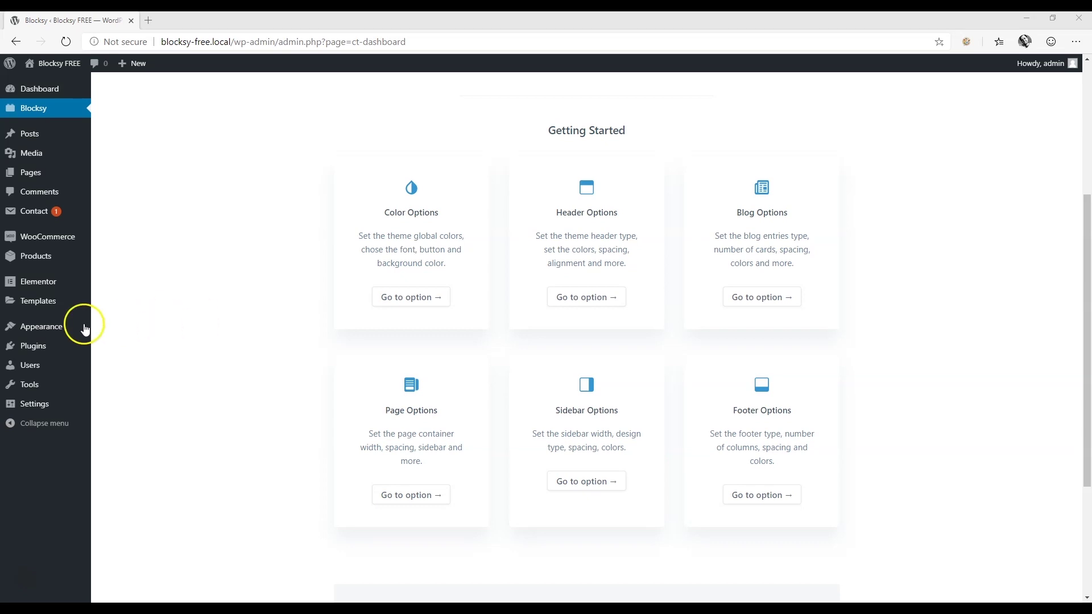
# Open the Customizer's Header settings, then close it to return to the Blocksy dashboard.
pyautogui.moveTo(82, 326)
pyautogui.click(117, 347)
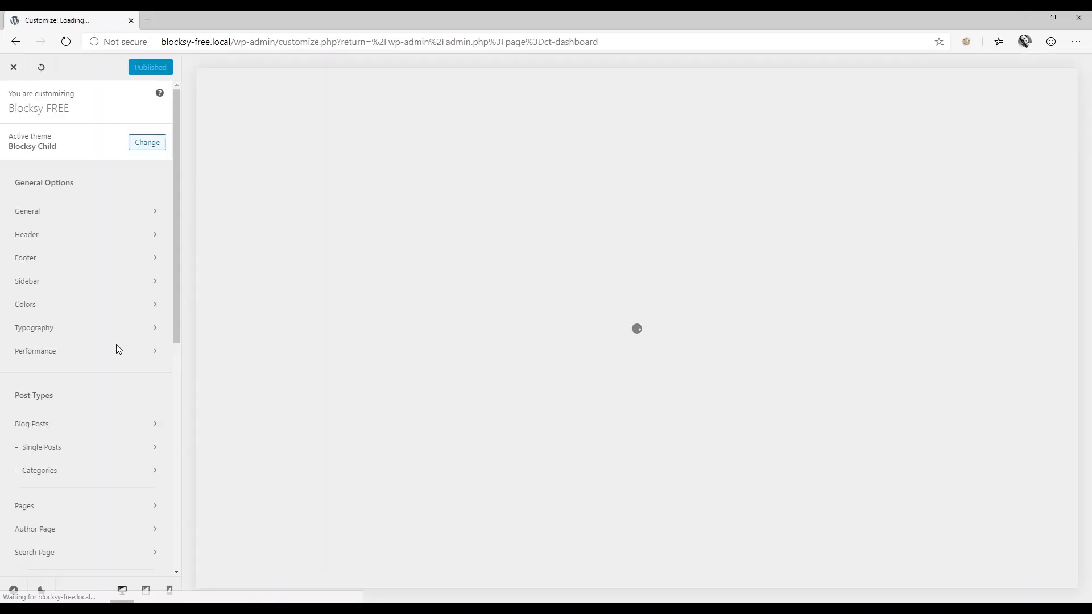
pyautogui.click(35, 235)
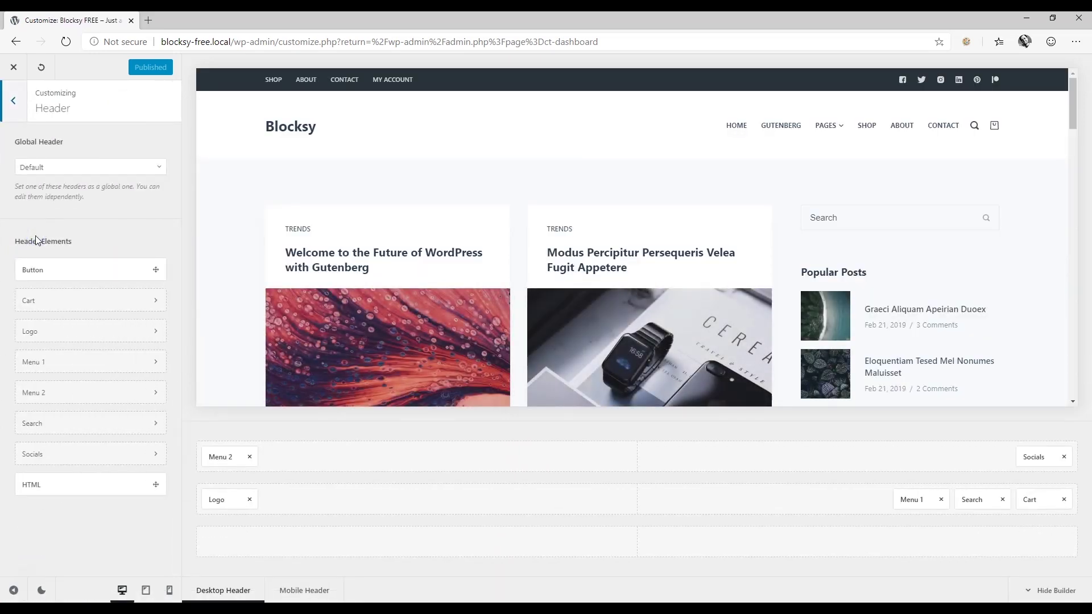
pyautogui.click(12, 69)
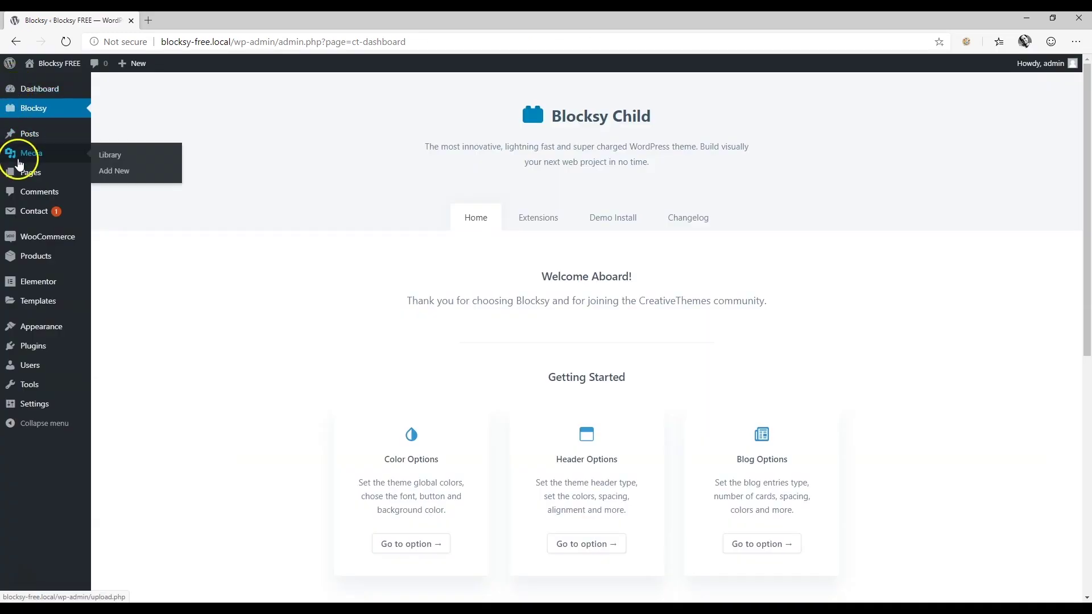
# Reload the Blocksy dashboard and use Go to option under Getting Started's Header Options.
pyautogui.moveTo(21, 173)
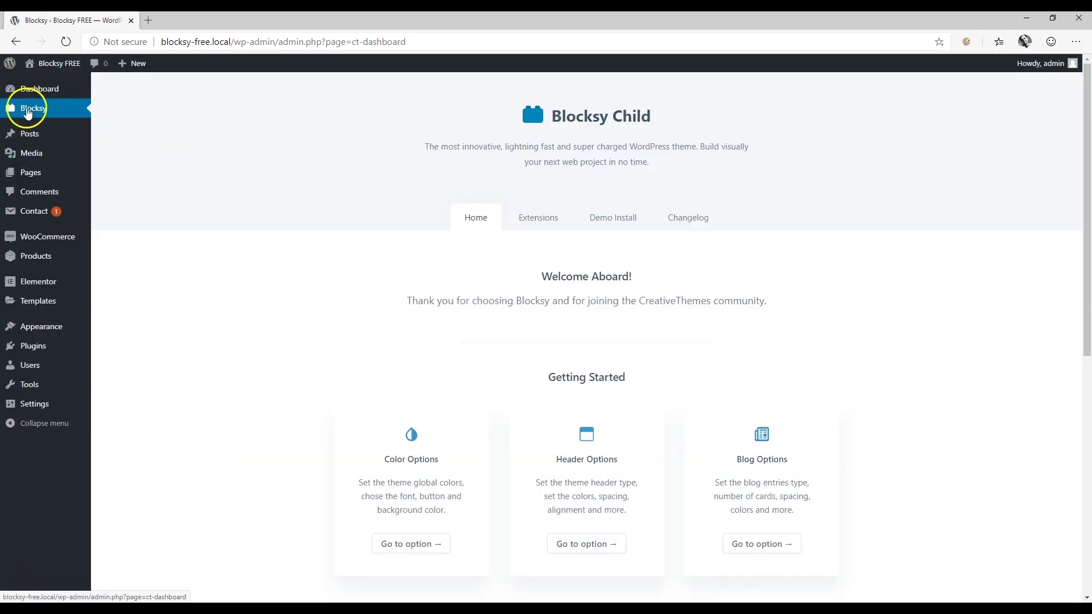
pyautogui.click(28, 110)
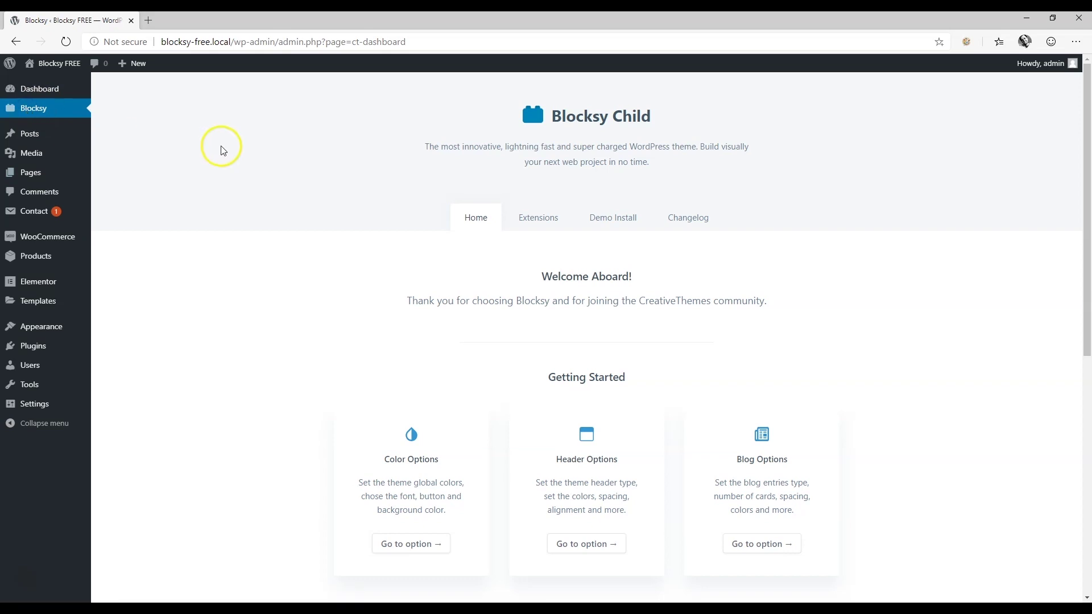
pyautogui.scroll(-4, 253, 196)
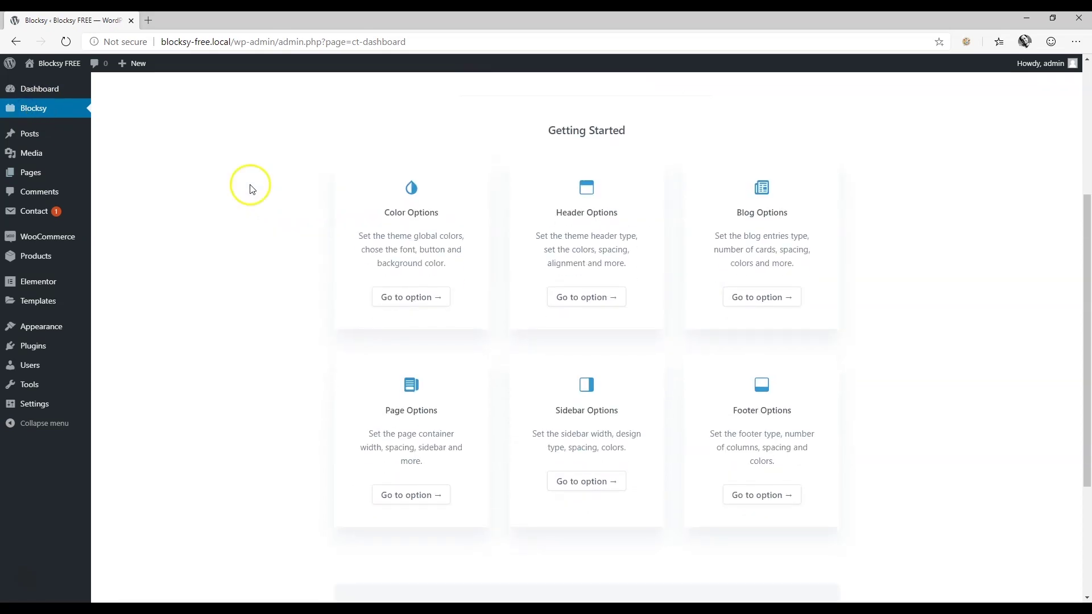
pyautogui.scroll(2, 236, 174)
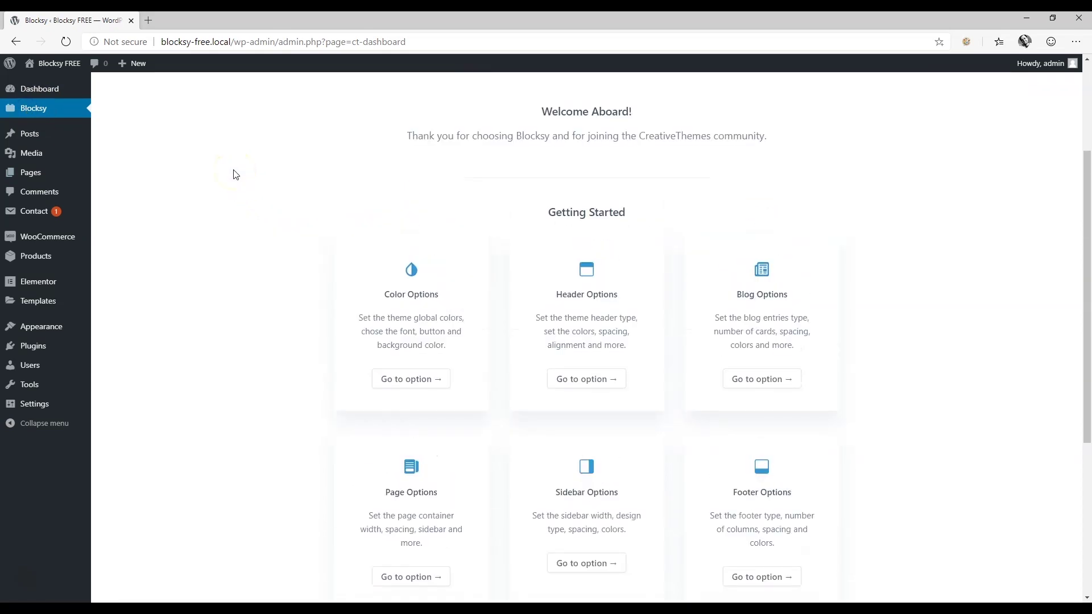
pyautogui.scroll(3, 607, 313)
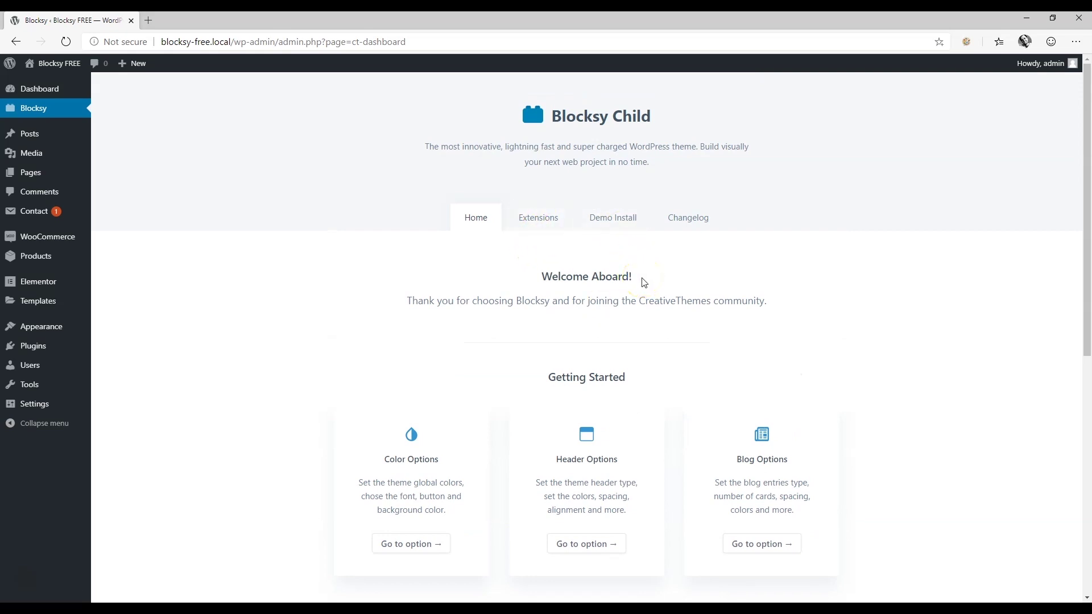
pyautogui.scroll(-3, 643, 283)
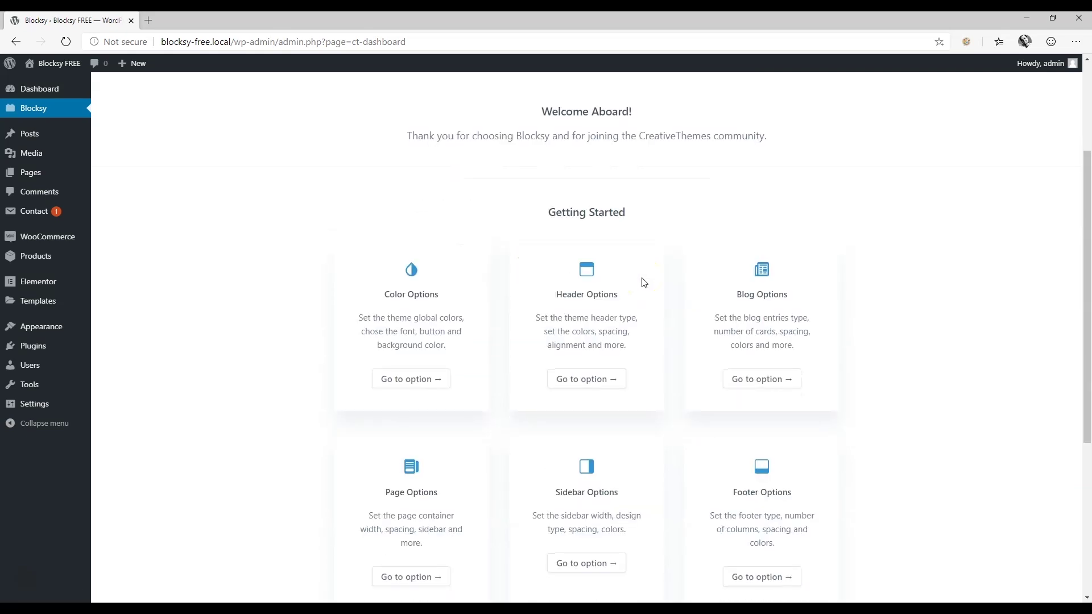
pyautogui.click(594, 386)
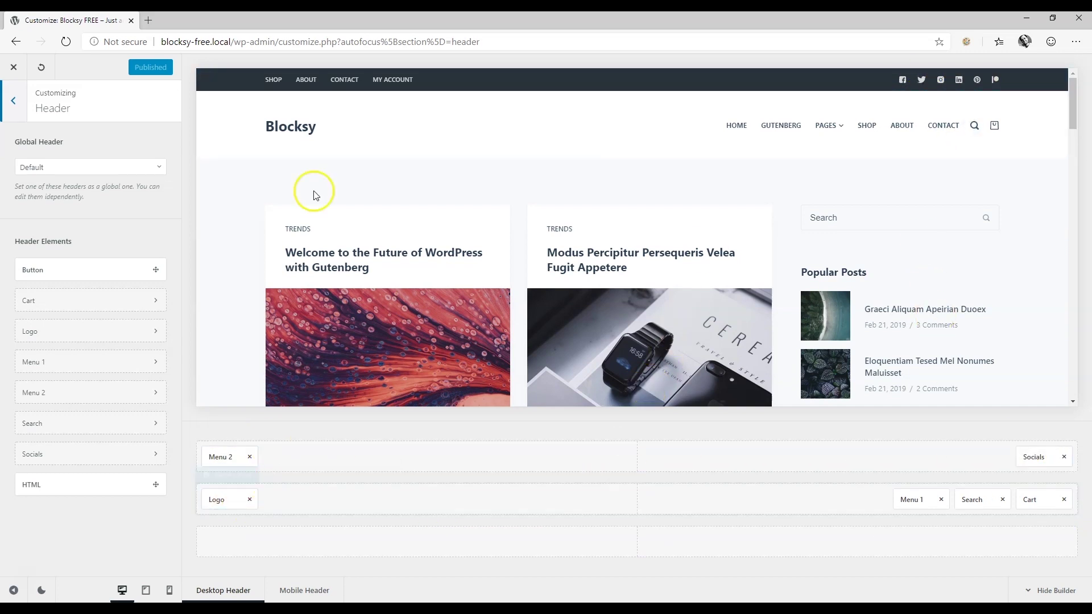
# Inspect the preview header: Menu 2 and Socials on top; Logo, Menu 1, Search, Cart below.
pyautogui.moveTo(842, 130)
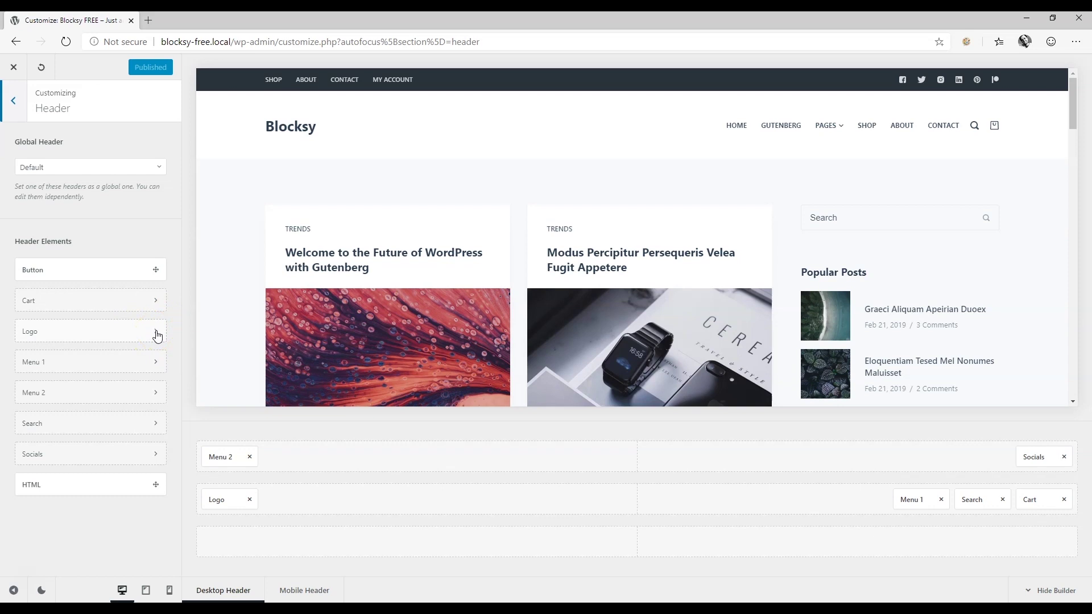
pyautogui.moveTo(157, 336); pyautogui.dragTo(188, 441)
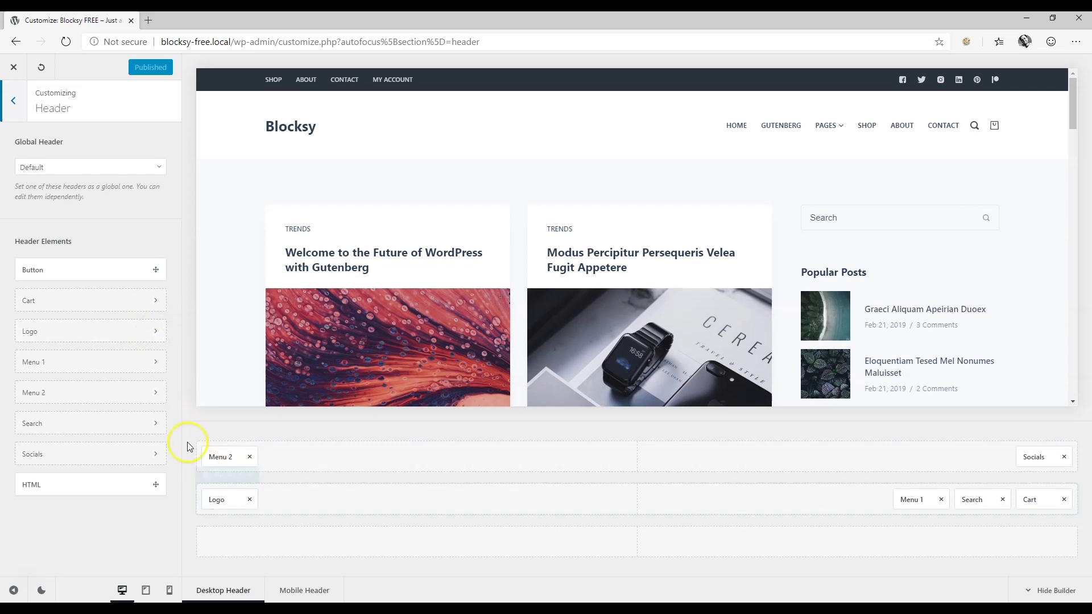
pyautogui.click(148, 332)
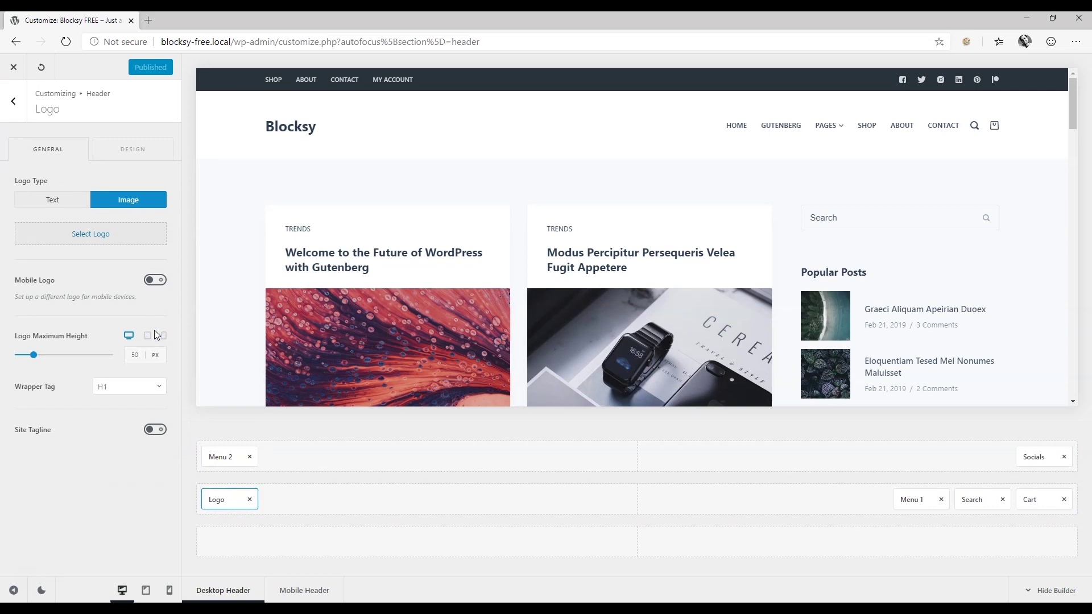
pyautogui.click(133, 149)
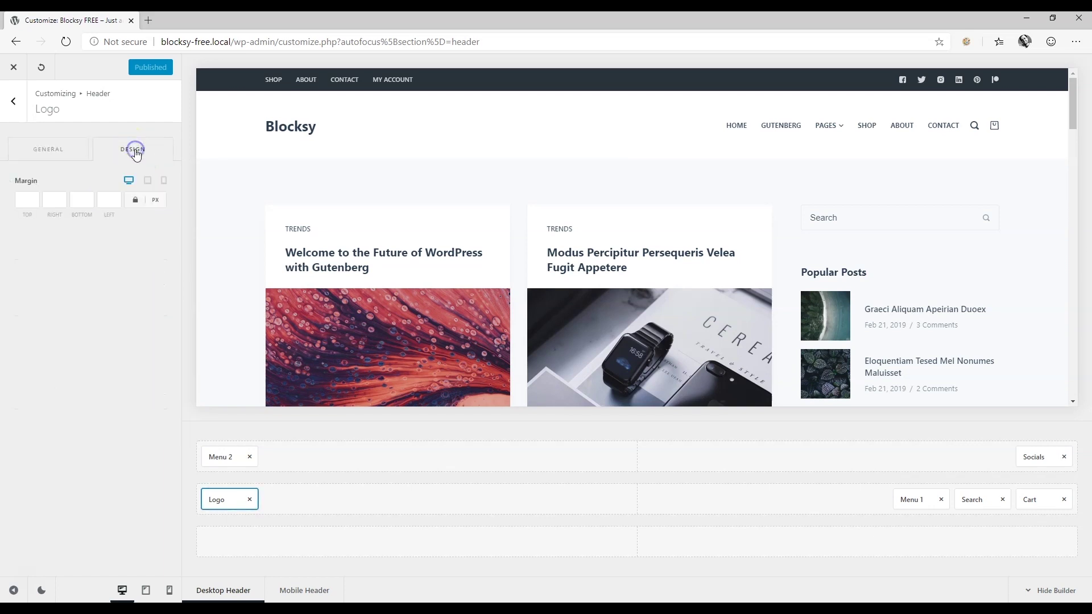
pyautogui.click(69, 155)
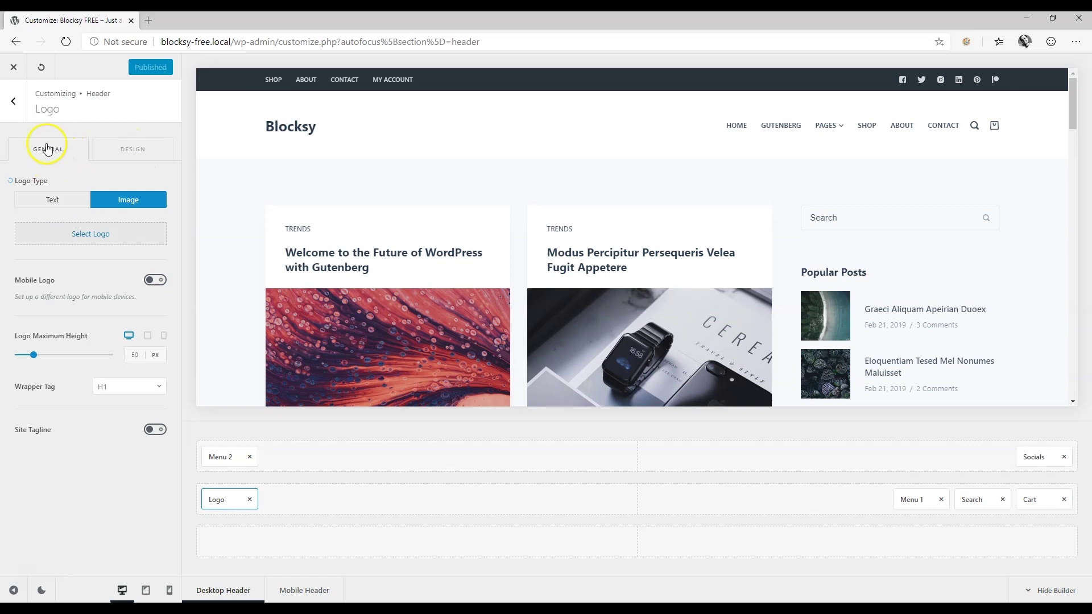
pyautogui.click(17, 108)
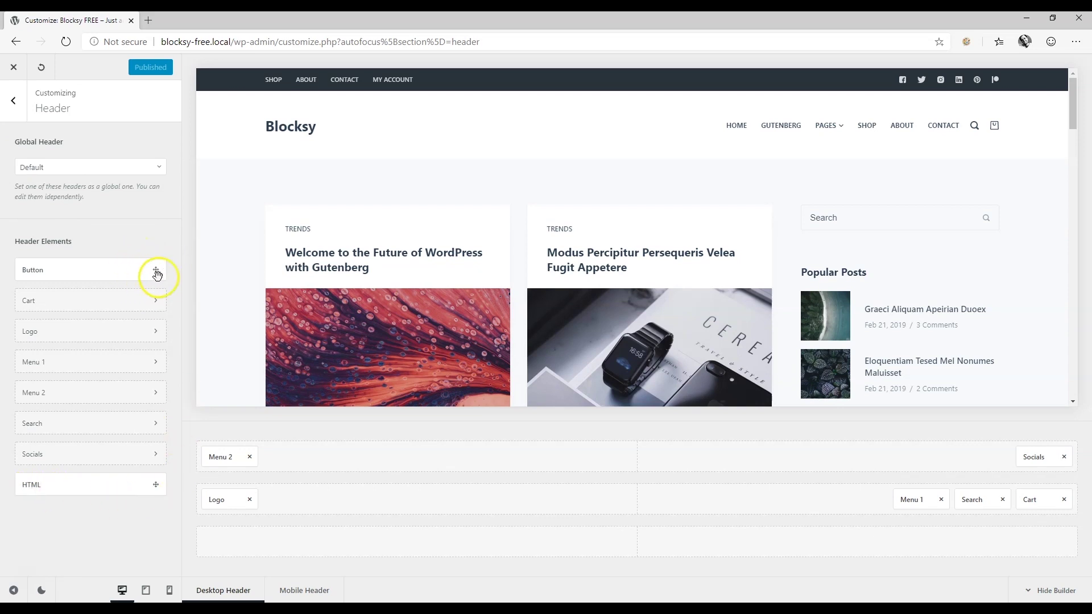
# Remove Menu 2, Socials, Logo, Menu 1, Search and Cart from the header builder rows.
pyautogui.moveTo(154, 270); pyautogui.dragTo(118, 272)
pyautogui.click(249, 457)
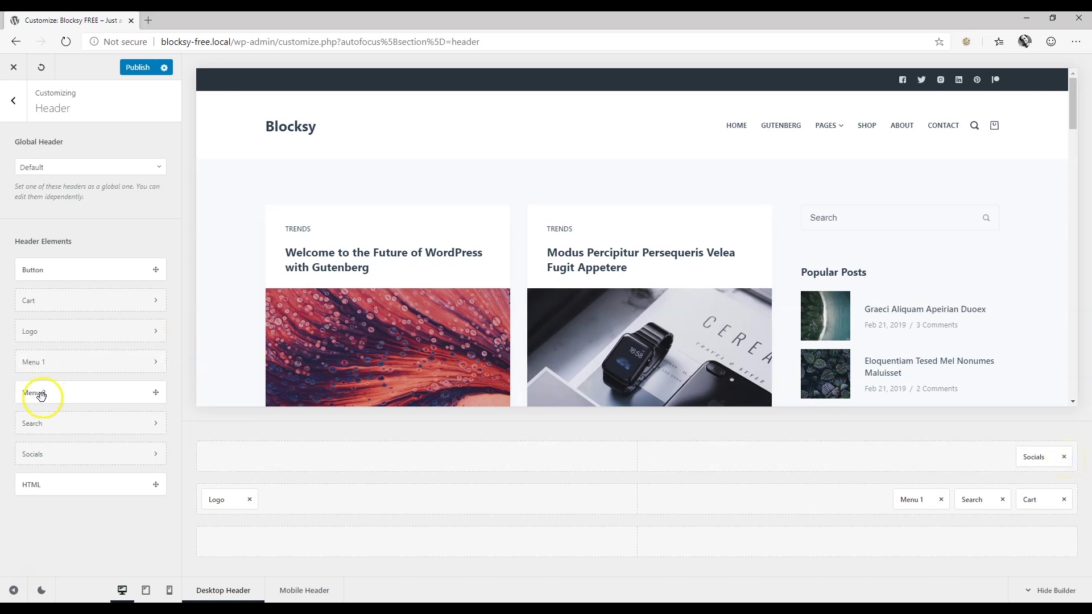
pyautogui.click(1064, 457)
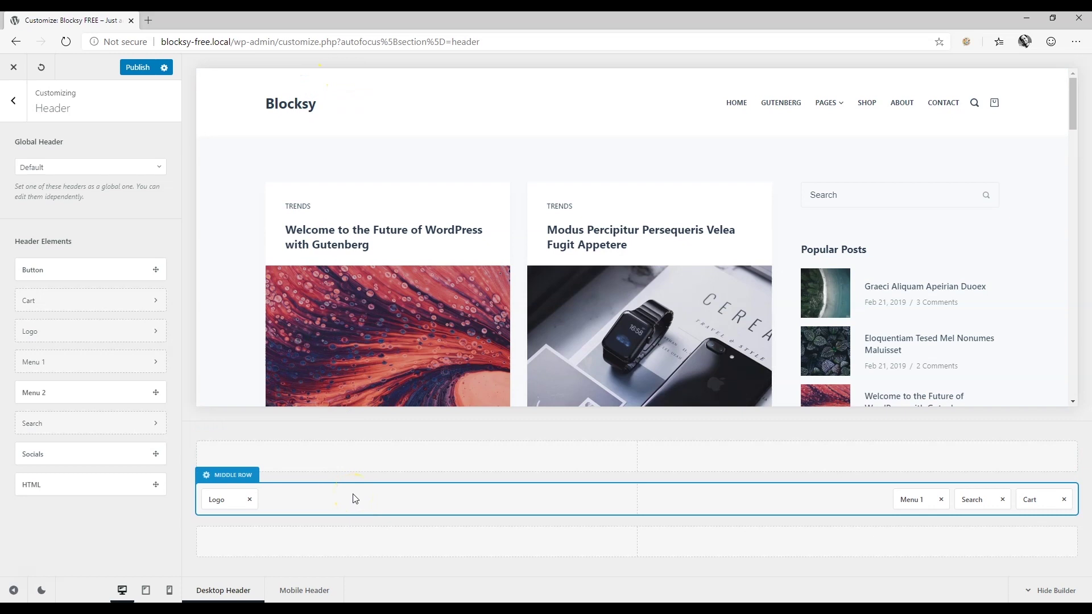
pyautogui.click(250, 500)
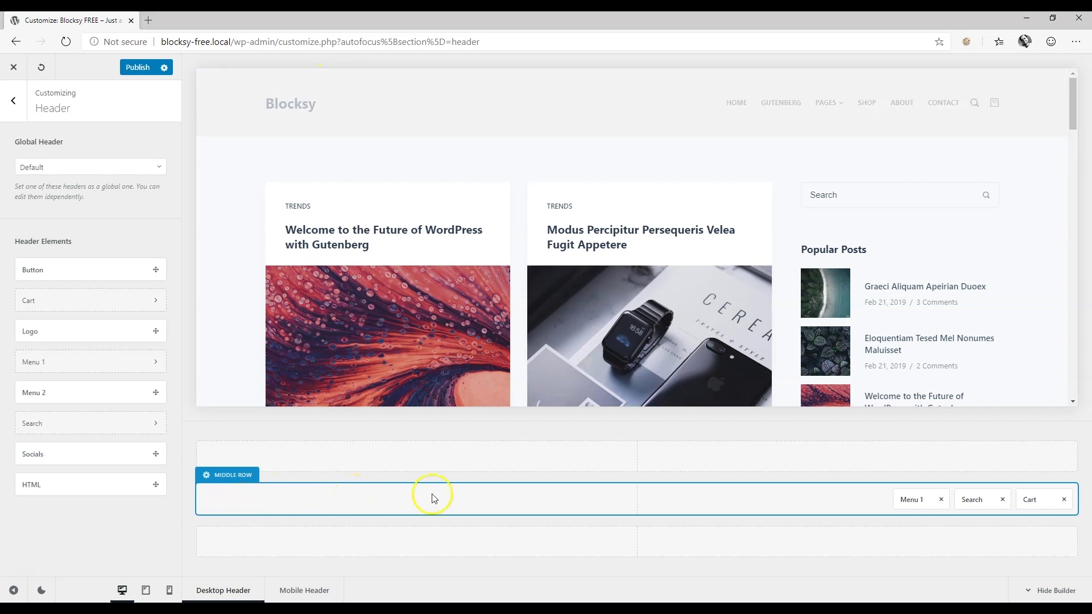
pyautogui.click(941, 500)
pyautogui.click(1003, 499)
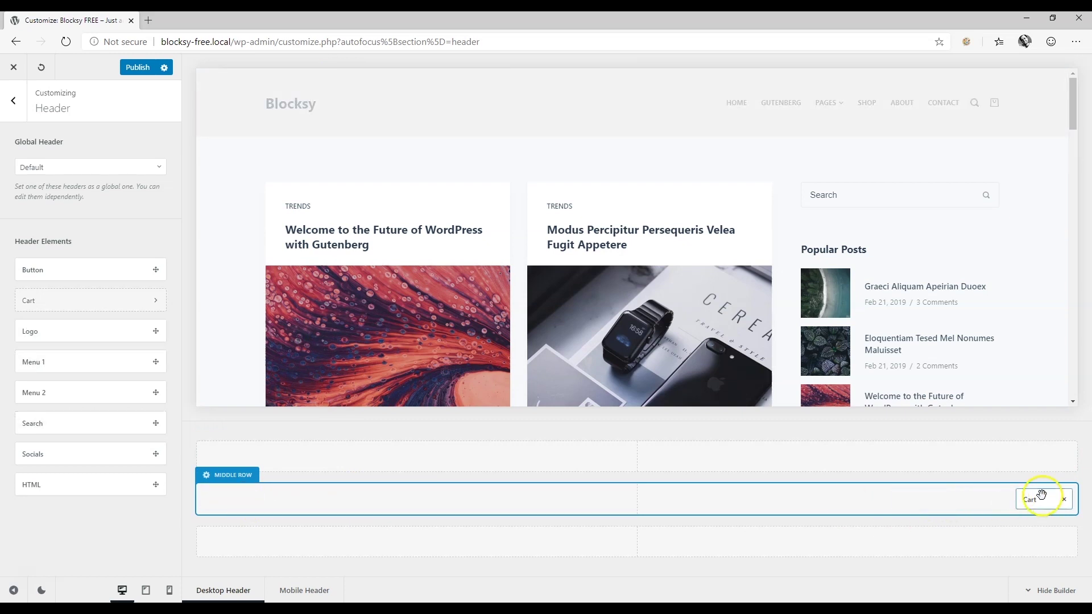
pyautogui.click(1064, 500)
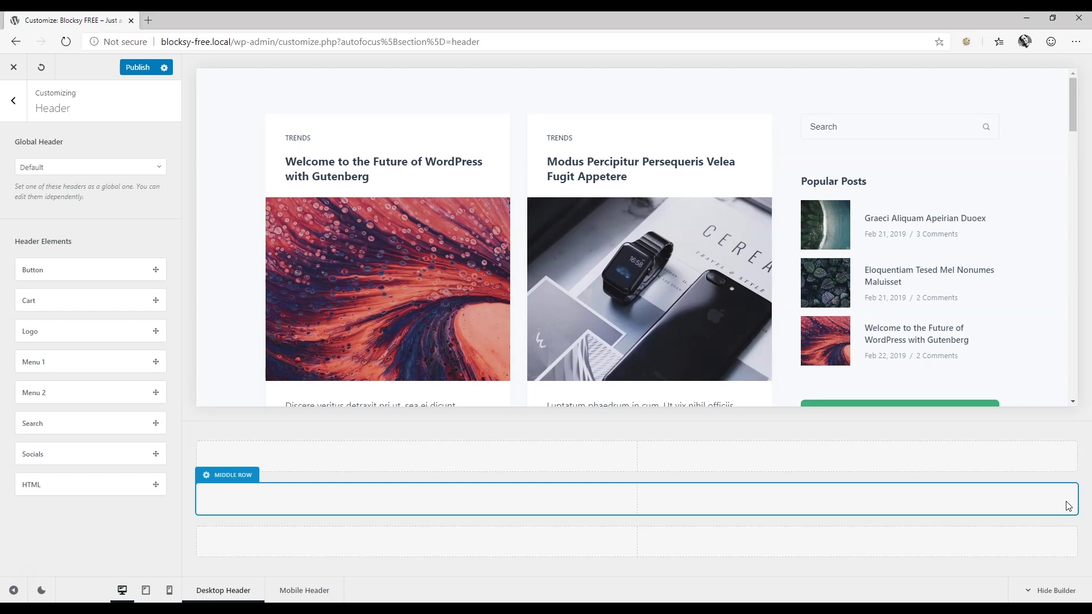
# Place the Logo in the centre of the middle row with Menu 1 to its left.
pyautogui.moveTo(114, 328); pyautogui.dragTo(240, 496)
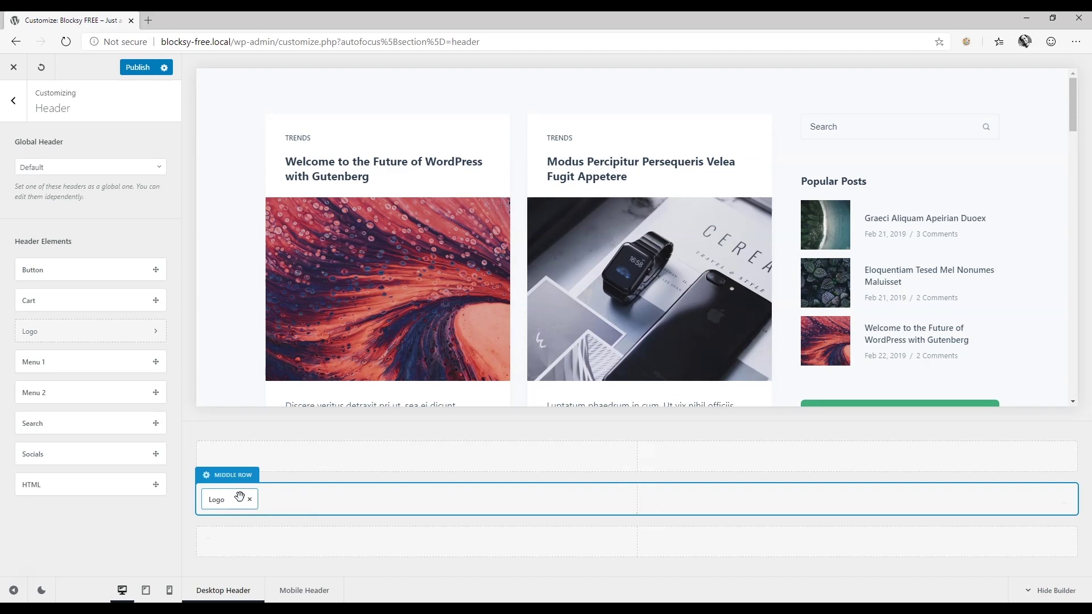
pyautogui.click(216, 499)
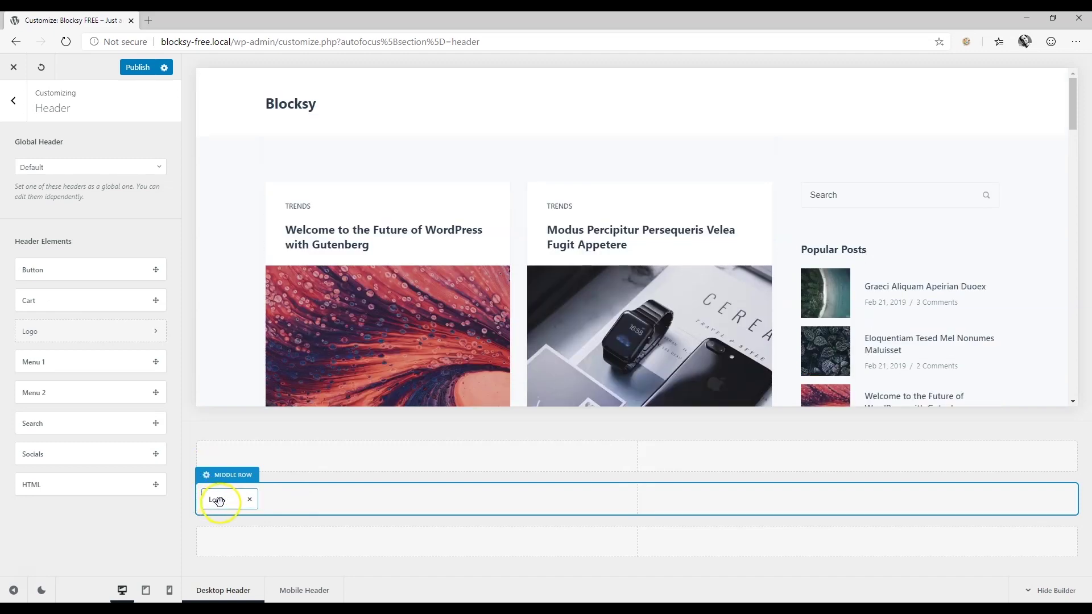
pyautogui.moveTo(219, 503); pyautogui.dragTo(653, 505)
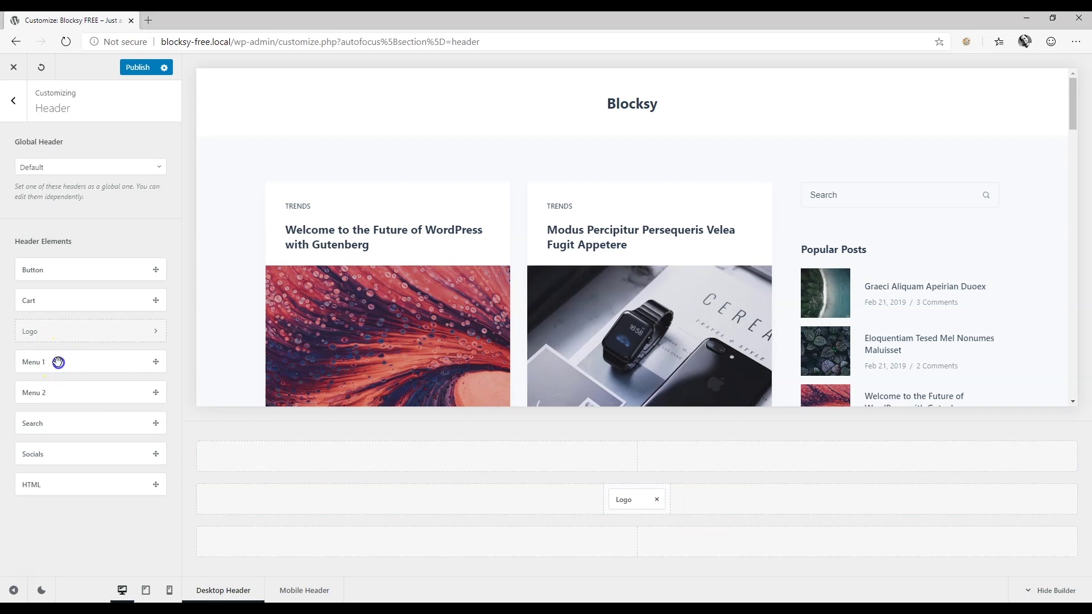
pyautogui.moveTo(56, 362); pyautogui.dragTo(660, 499)
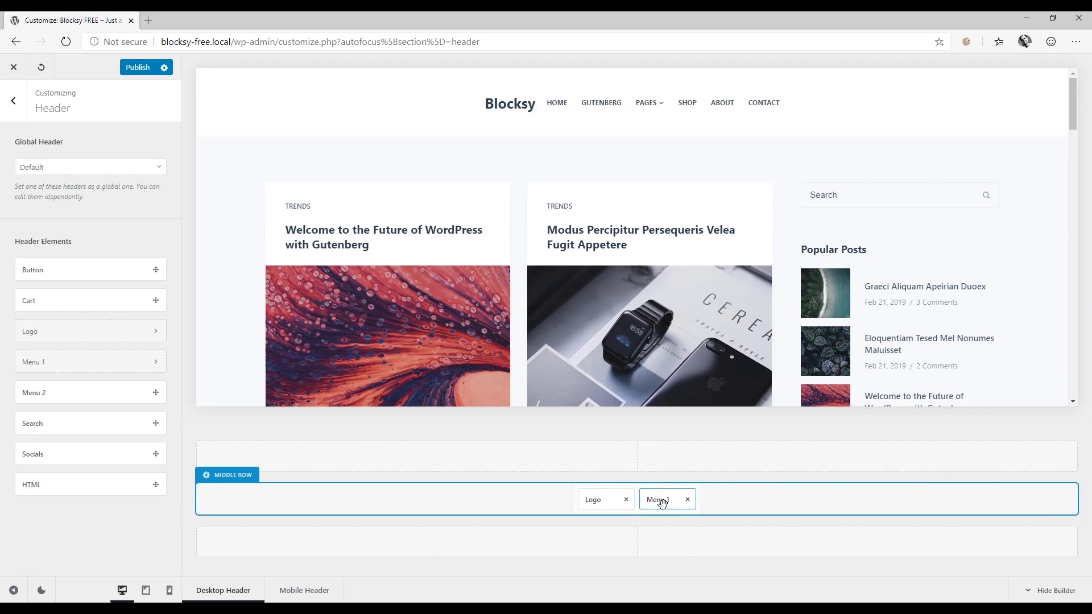
pyautogui.moveTo(666, 498); pyautogui.dragTo(572, 501)
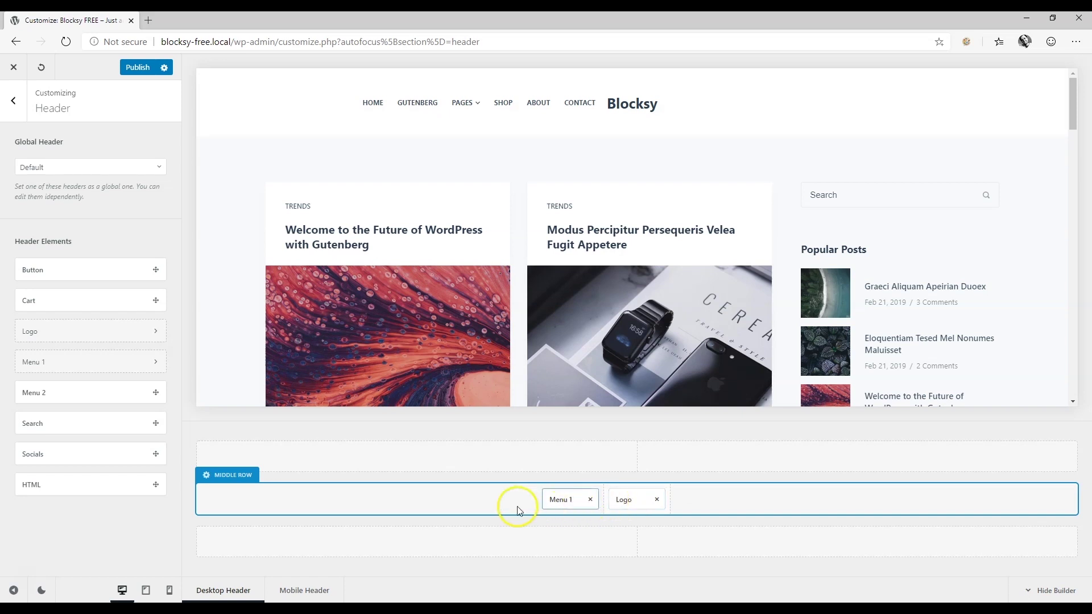
# Add Menu 2 beside the Logo, then move it to the left of the top row.
pyautogui.moveTo(76, 393); pyautogui.dragTo(700, 504)
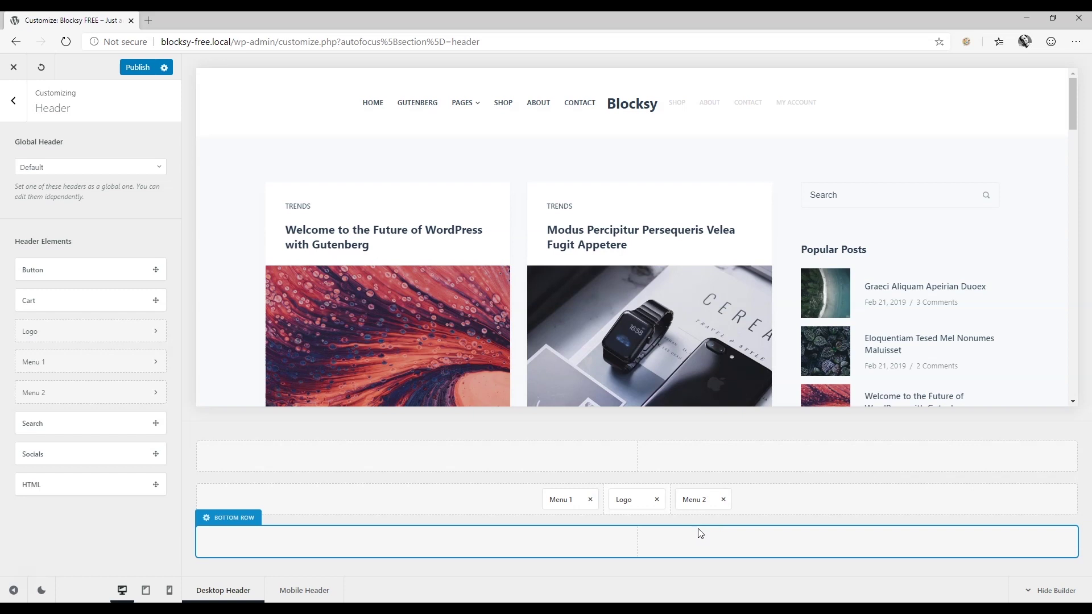
pyautogui.click(718, 521)
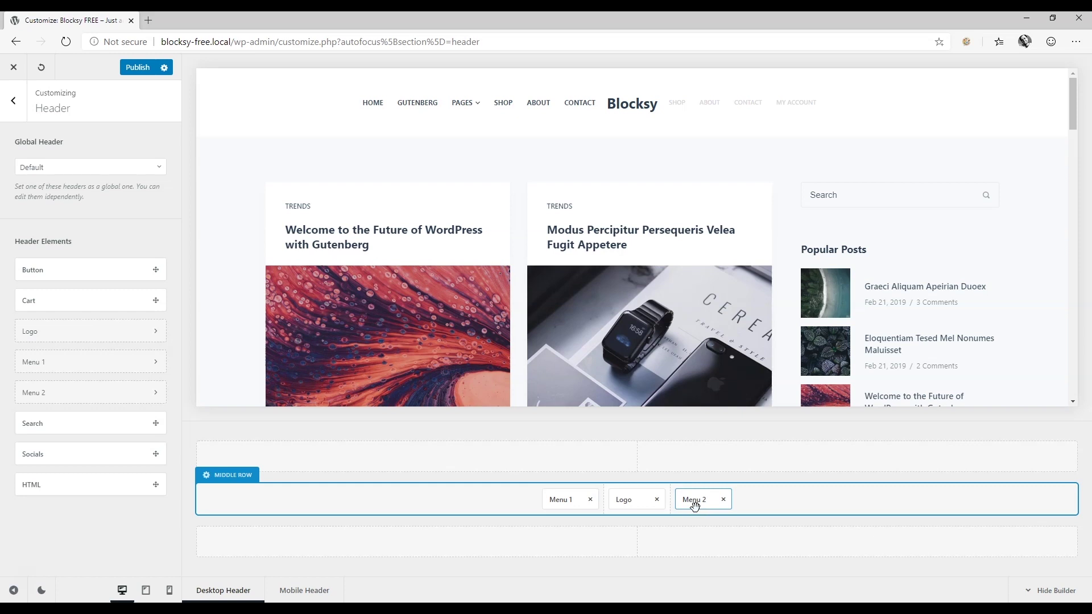
pyautogui.moveTo(695, 506); pyautogui.dragTo(250, 458)
# Add Search, Cart and Button to the middle row, Socials to the top row, HTML to the bottom row.
pyautogui.moveTo(611, 495); pyautogui.dragTo(1044, 501)
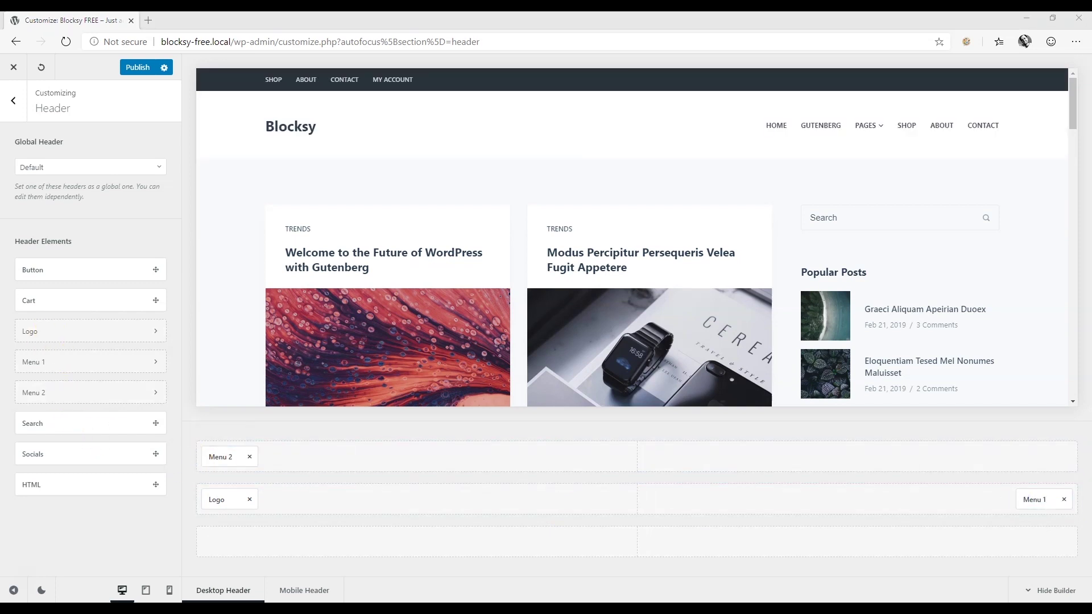
pyautogui.moveTo(39, 424); pyautogui.dragTo(1046, 501)
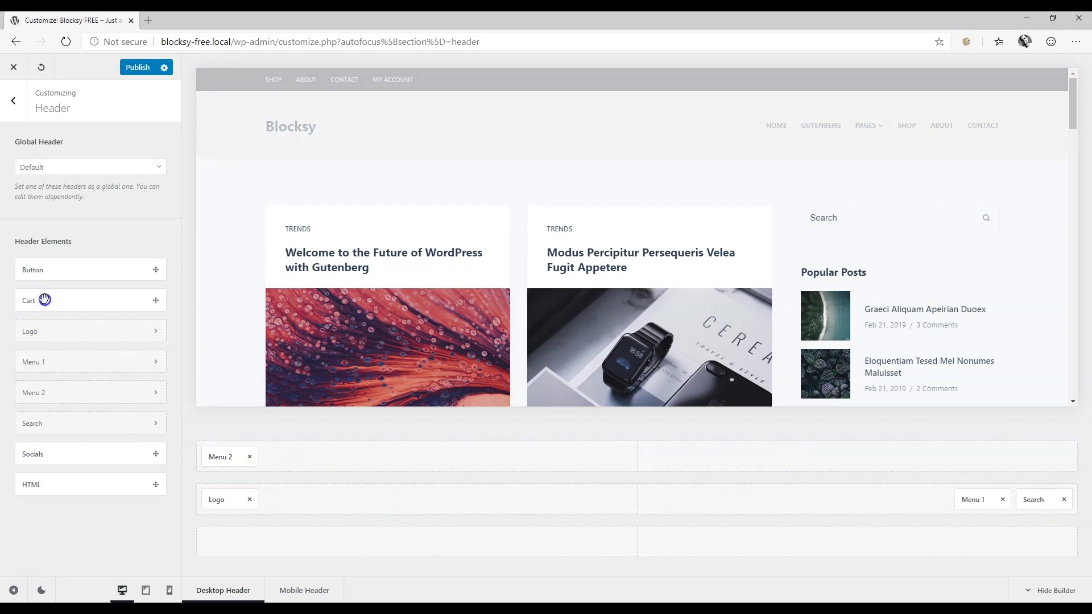
pyautogui.moveTo(44, 297); pyautogui.dragTo(1040, 499)
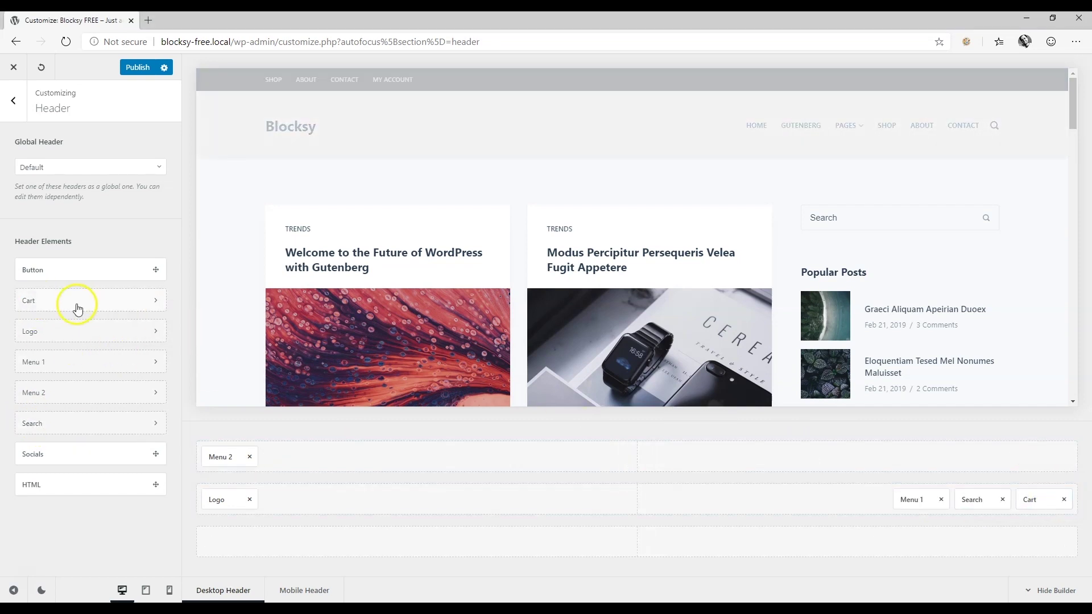
pyautogui.moveTo(71, 271); pyautogui.dragTo(1053, 493)
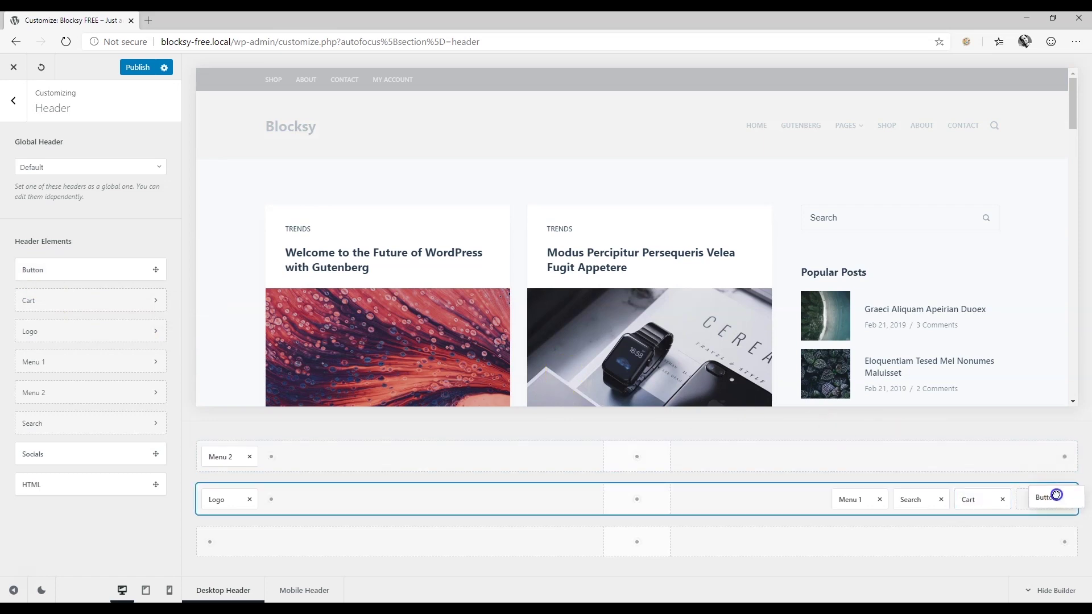
pyautogui.moveTo(49, 449); pyautogui.dragTo(1034, 455)
pyautogui.moveTo(81, 499); pyautogui.dragTo(639, 545)
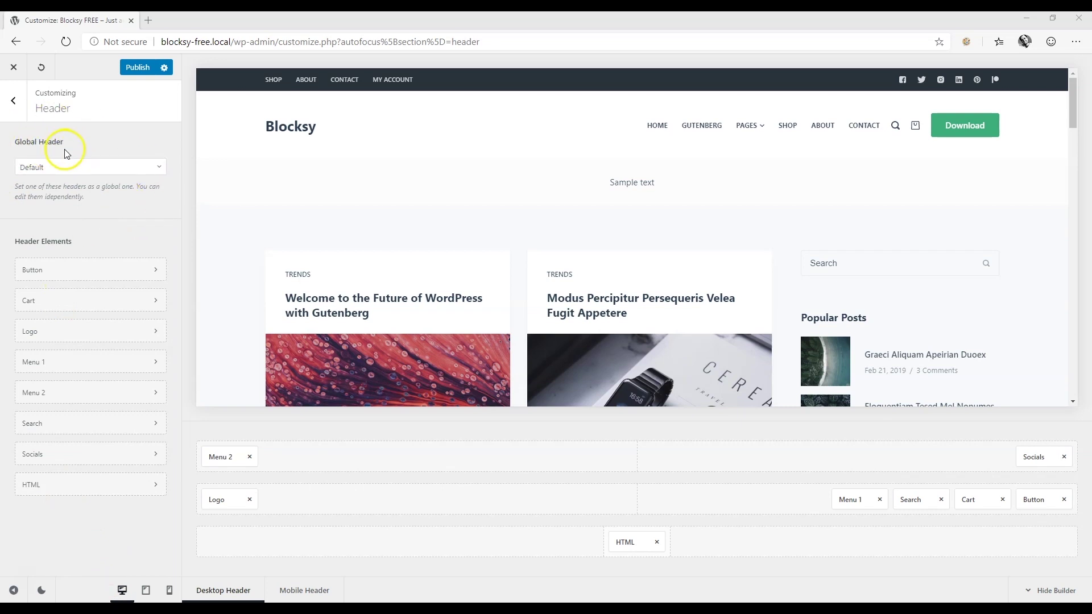
pyautogui.click(41, 175)
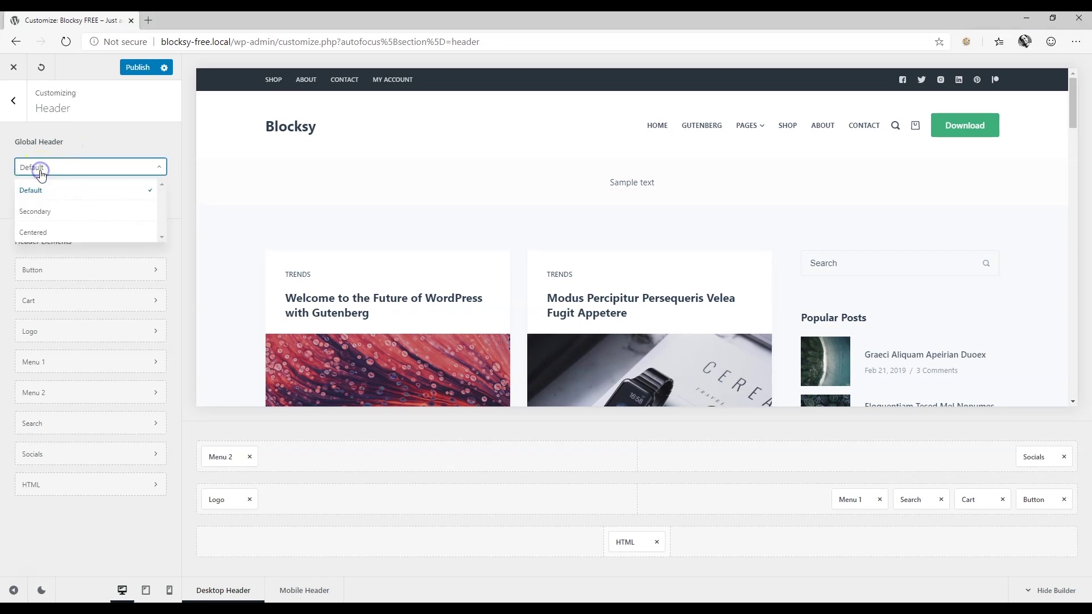
pyautogui.click(40, 216)
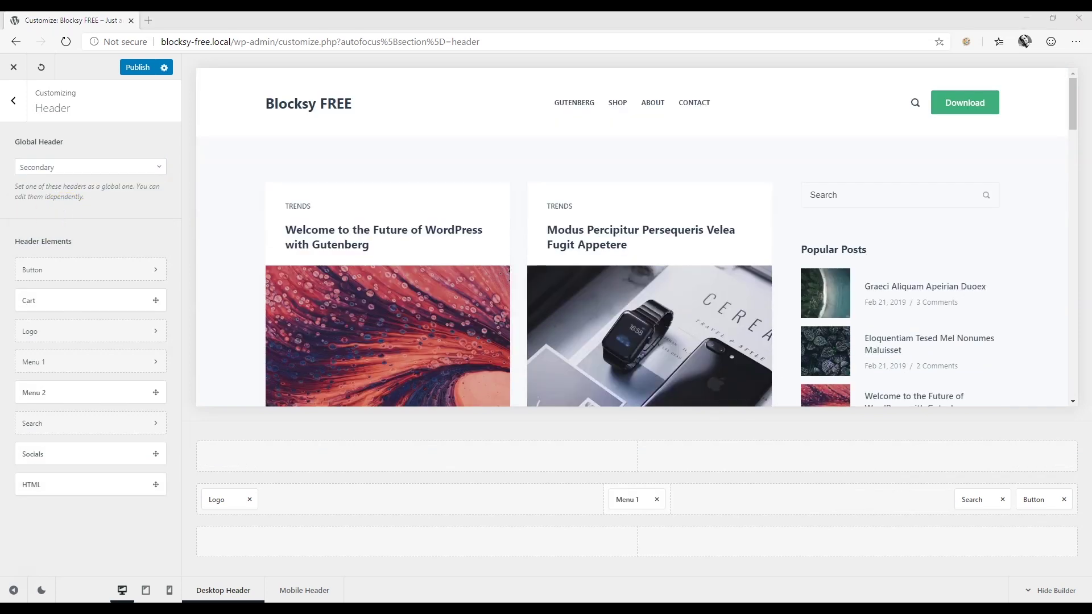
pyautogui.click(86, 173)
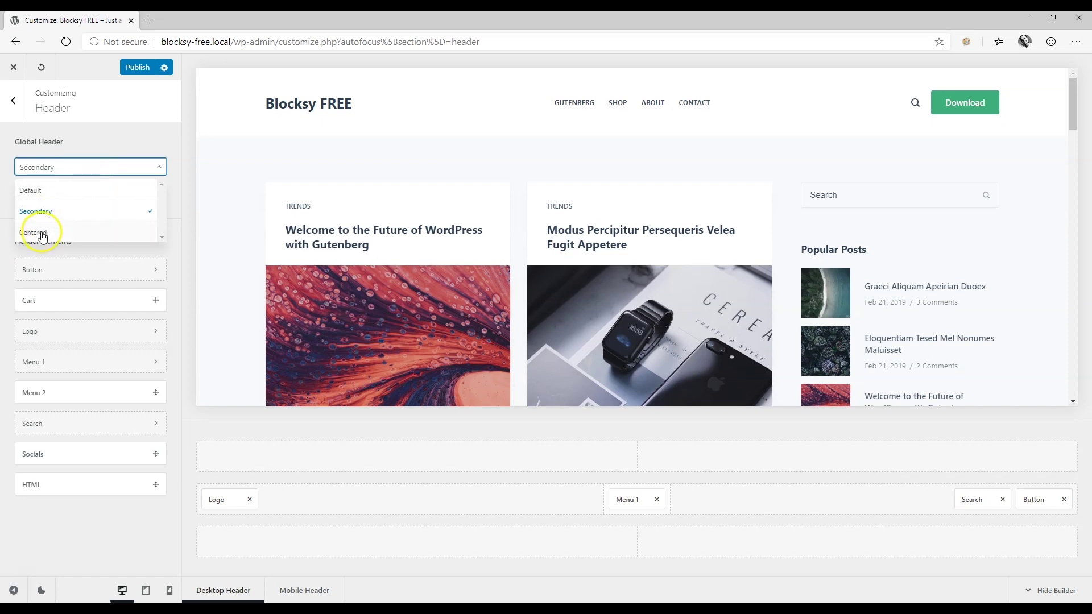
pyautogui.click(41, 232)
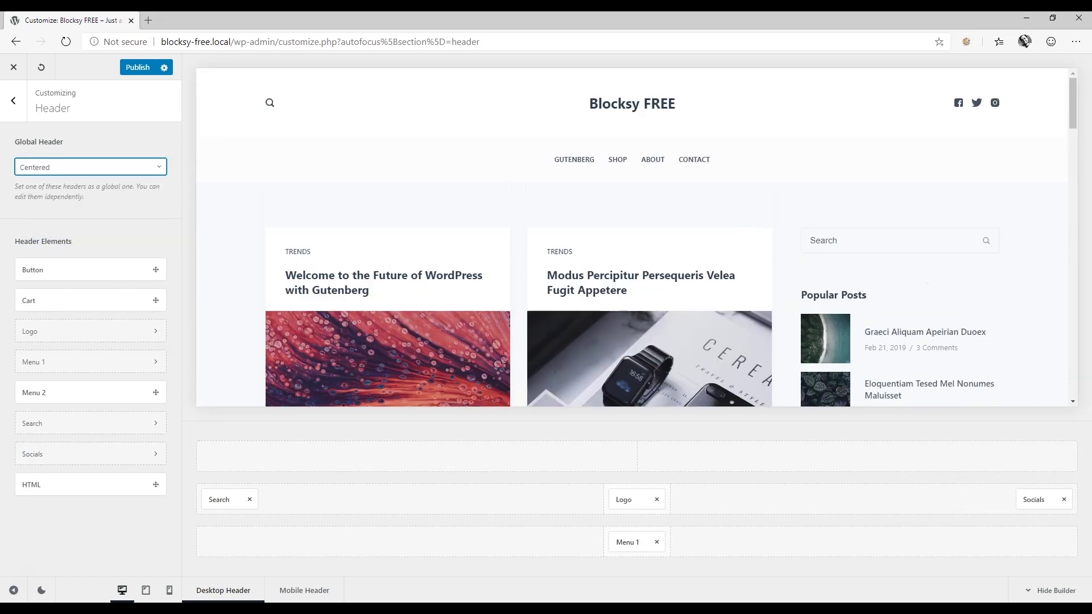
pyautogui.click(74, 173)
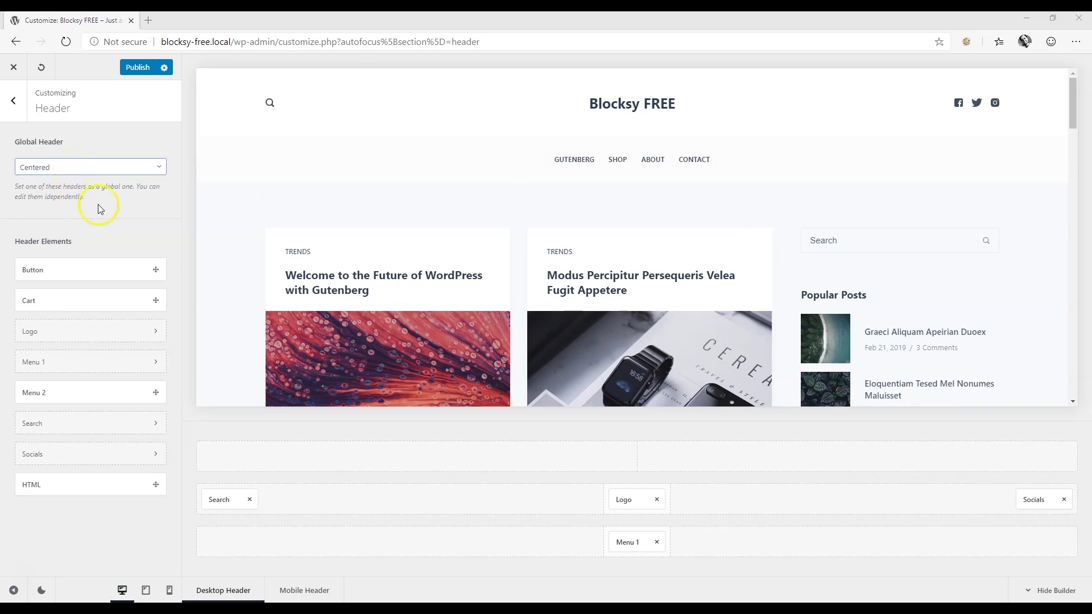
pyautogui.click(29, 301)
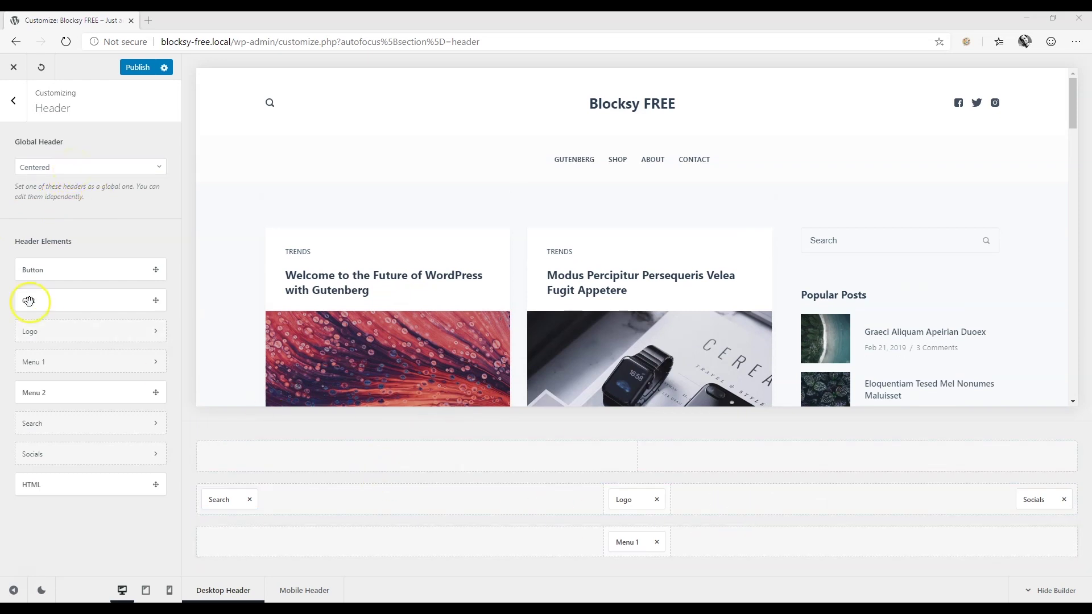
pyautogui.click(61, 168)
pyautogui.click(41, 191)
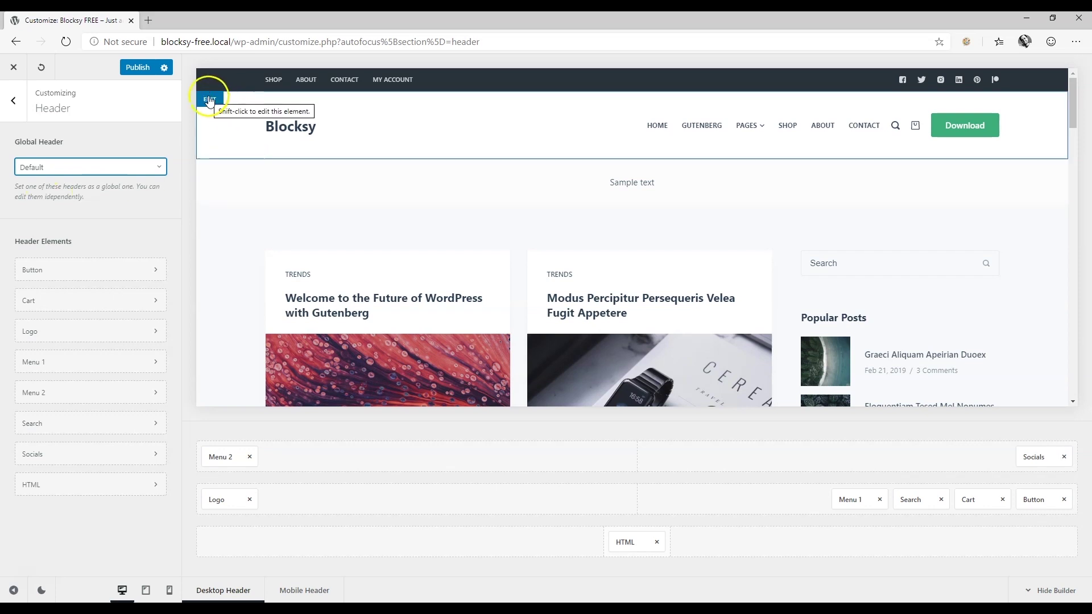
# In the top row settings, stretch the Minimum Height, then reset it to 50px.
pyautogui.moveTo(211, 78)
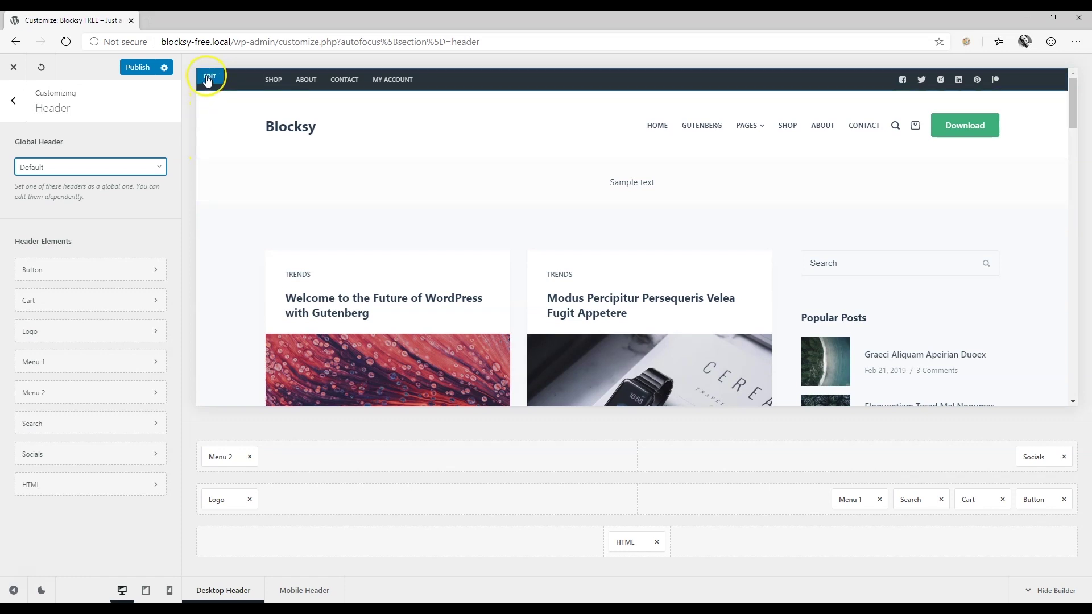
pyautogui.click(207, 81)
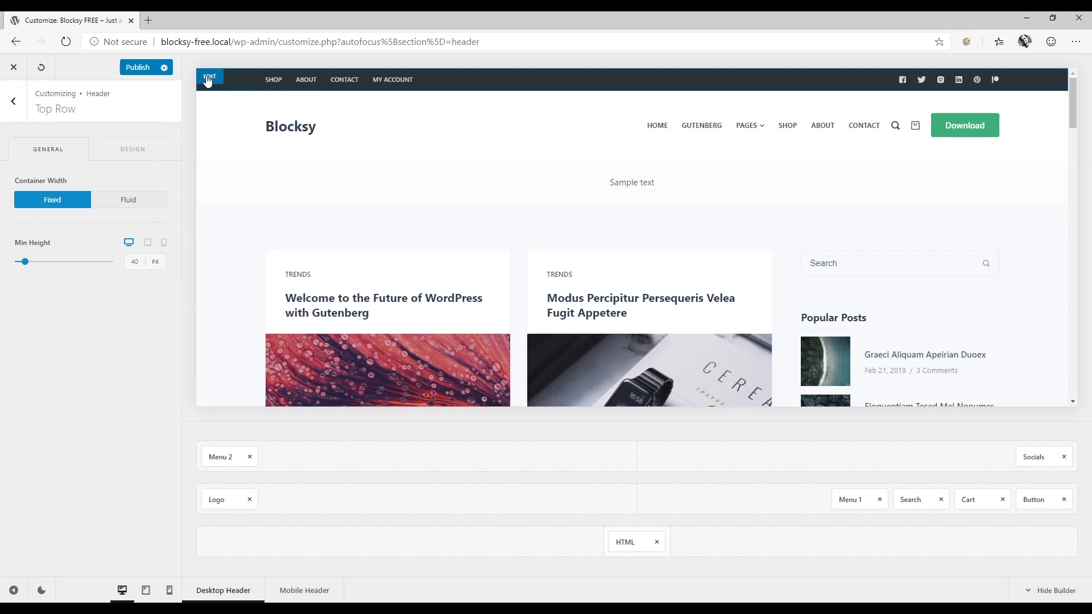
pyautogui.click(132, 149)
pyautogui.click(48, 148)
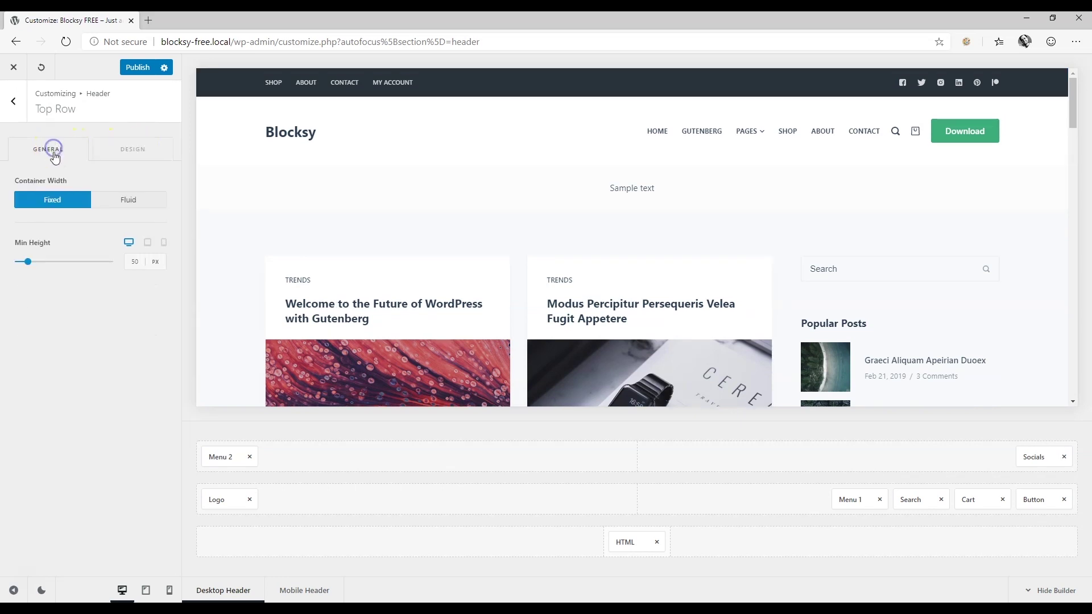
pyautogui.moveTo(27, 261); pyautogui.dragTo(58, 262)
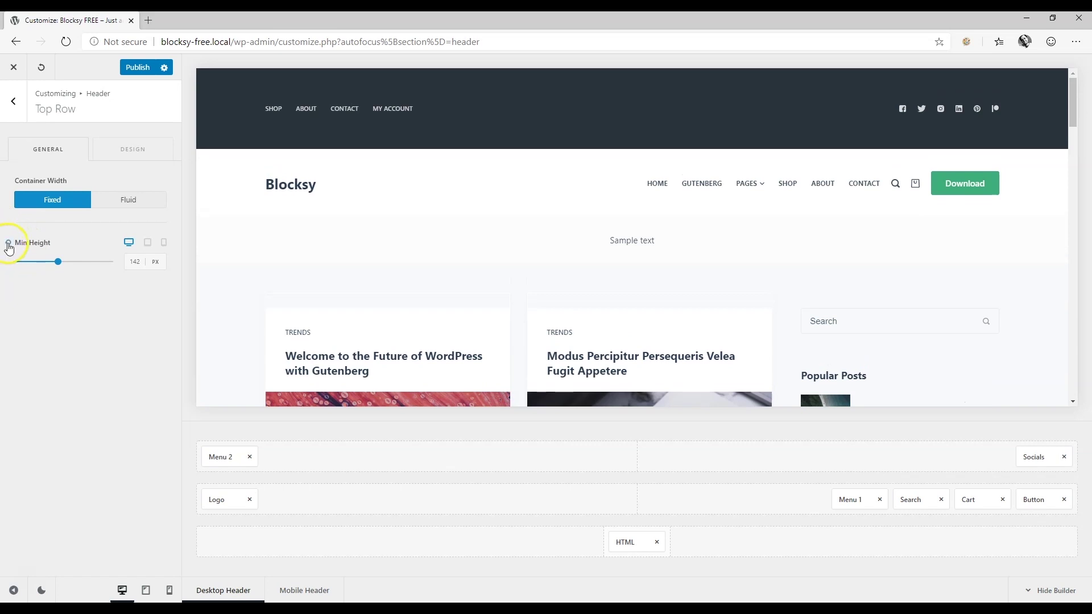
pyautogui.click(9, 244)
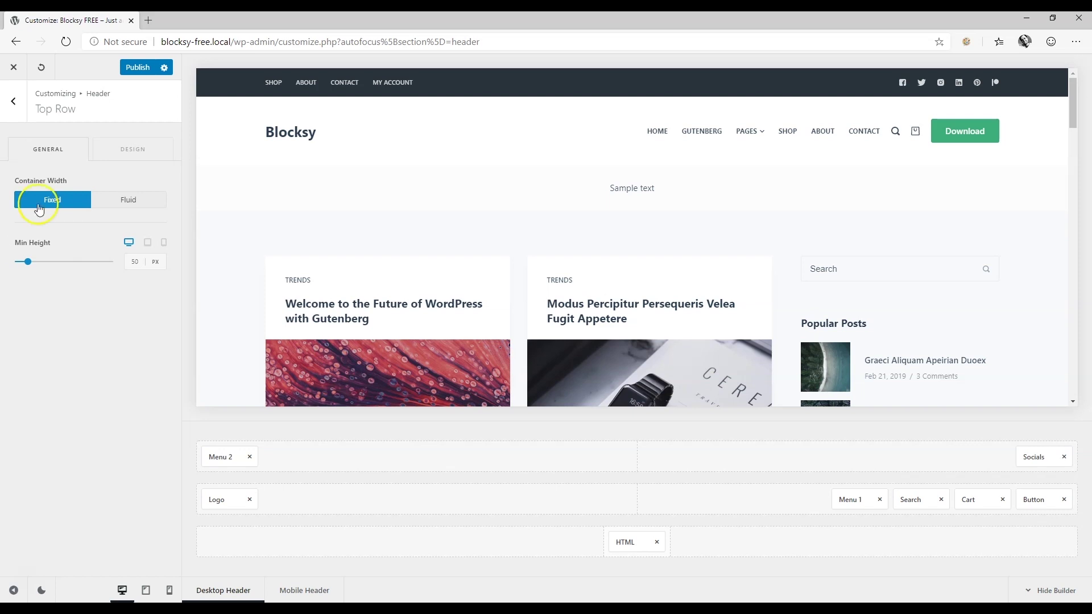
# Reset the top row's Design background colour from dark back to white.
pyautogui.click(115, 144)
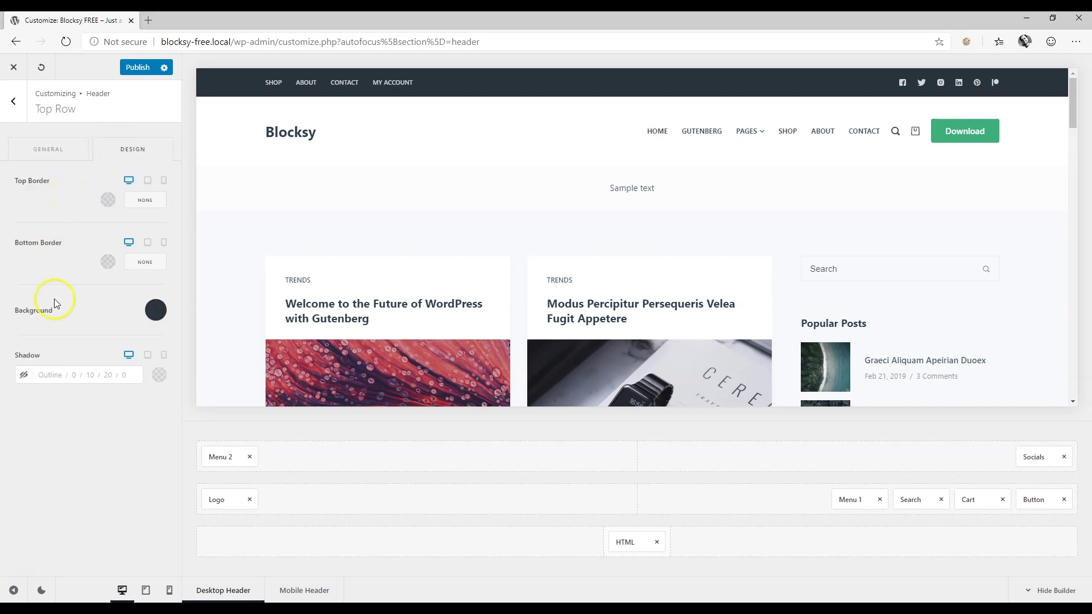
pyautogui.click(156, 310)
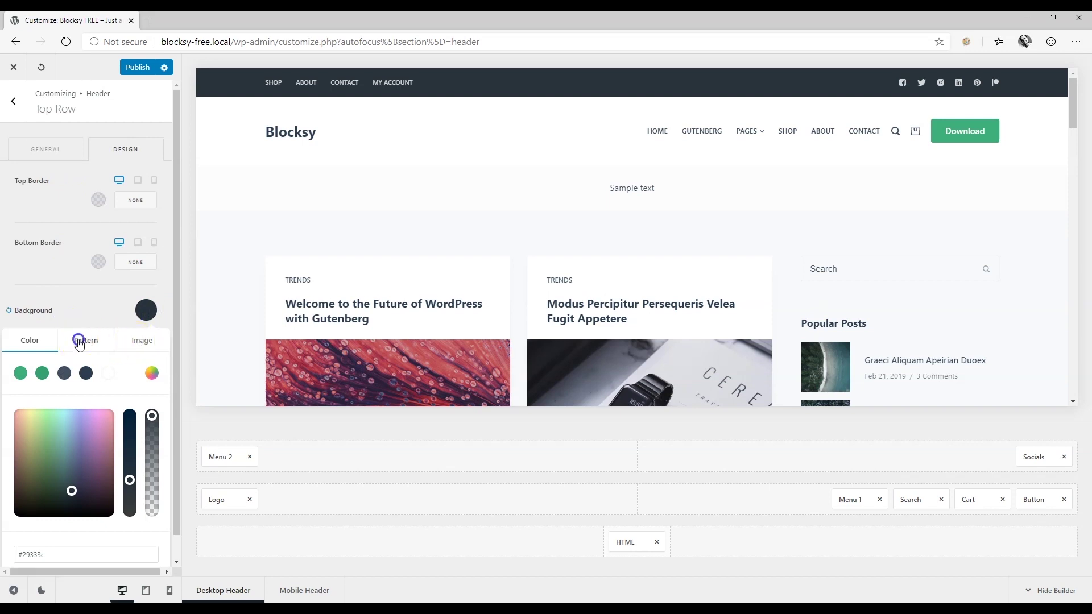
pyautogui.click(85, 340)
pyautogui.click(140, 341)
pyautogui.click(30, 341)
pyautogui.click(9, 311)
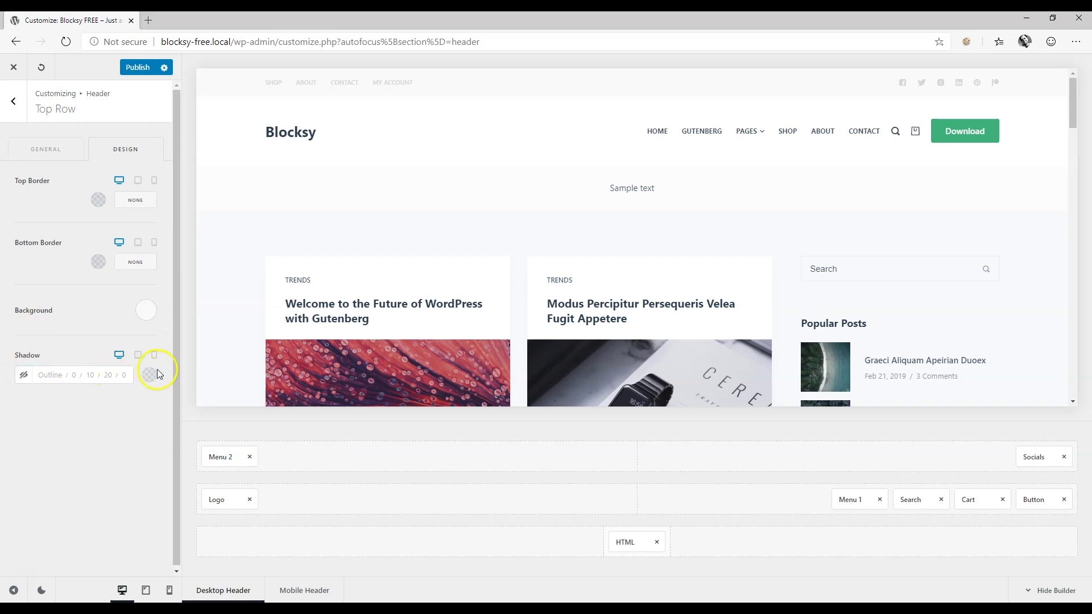
pyautogui.click(211, 107)
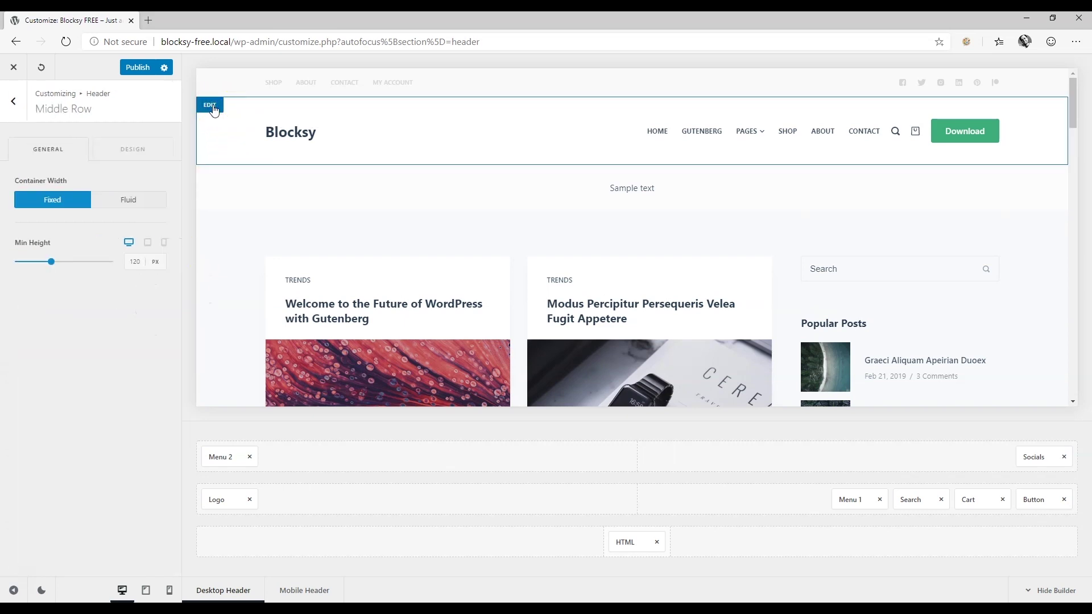
# Browse the bottom and middle row, Button and Cart settings, then open the Socials settings.
pyautogui.click(206, 178)
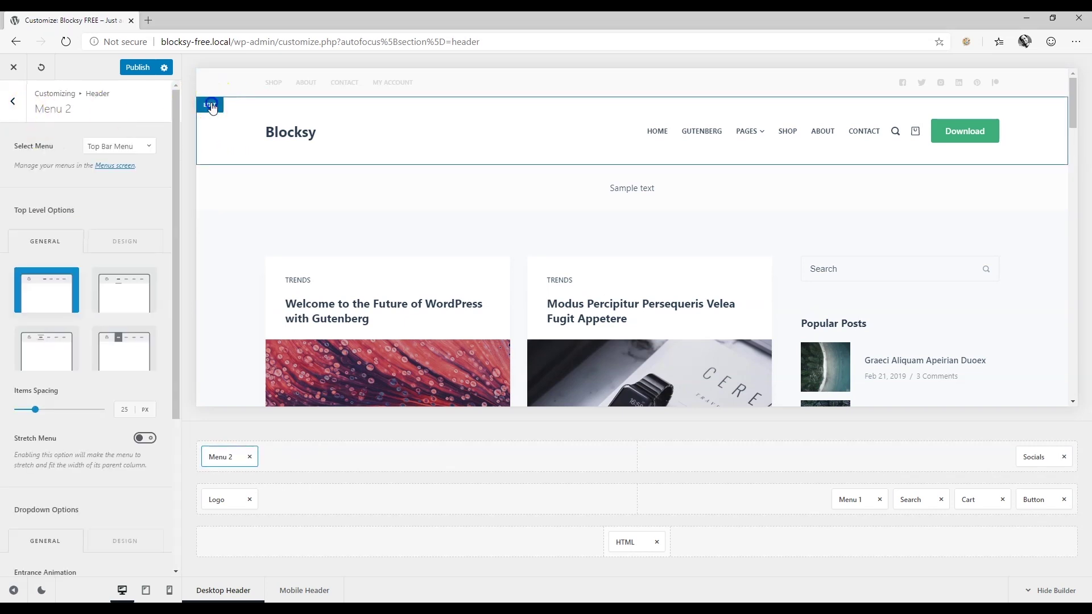
pyautogui.click(211, 107)
pyautogui.click(14, 105)
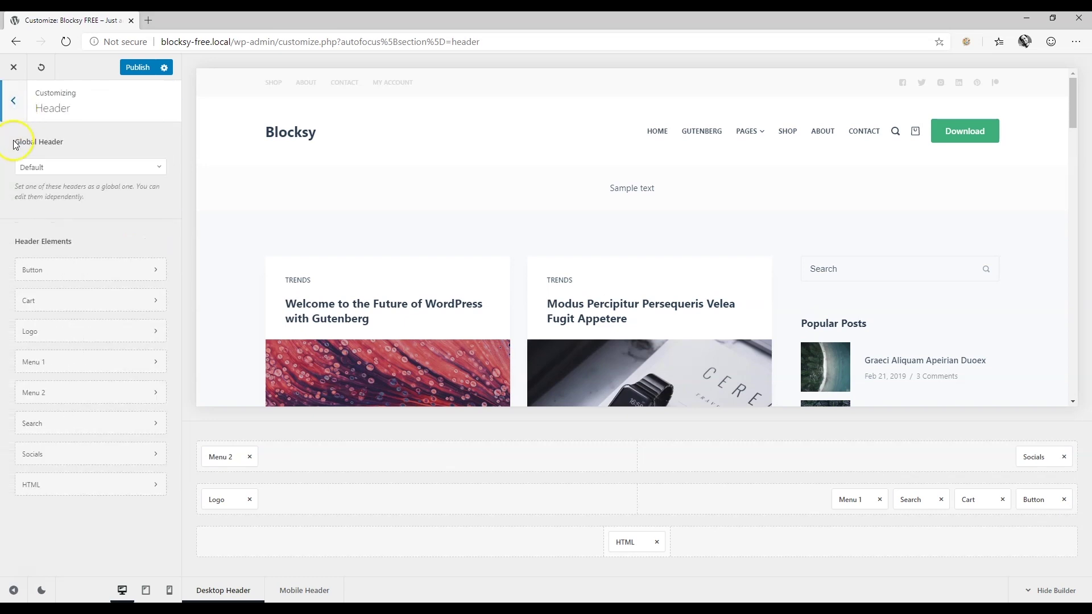
pyautogui.click(47, 279)
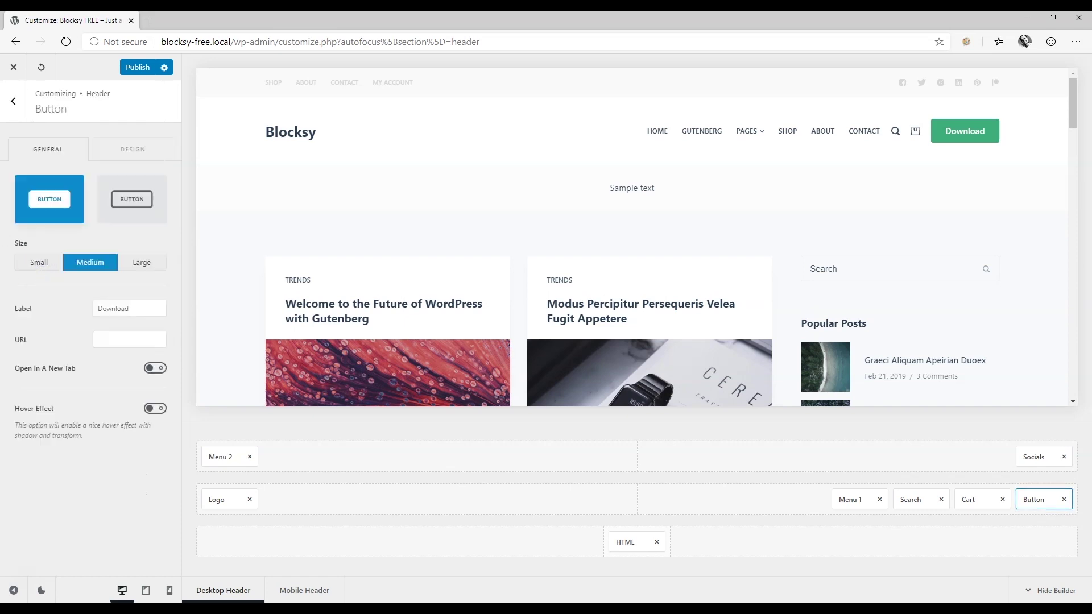
pyautogui.click(973, 498)
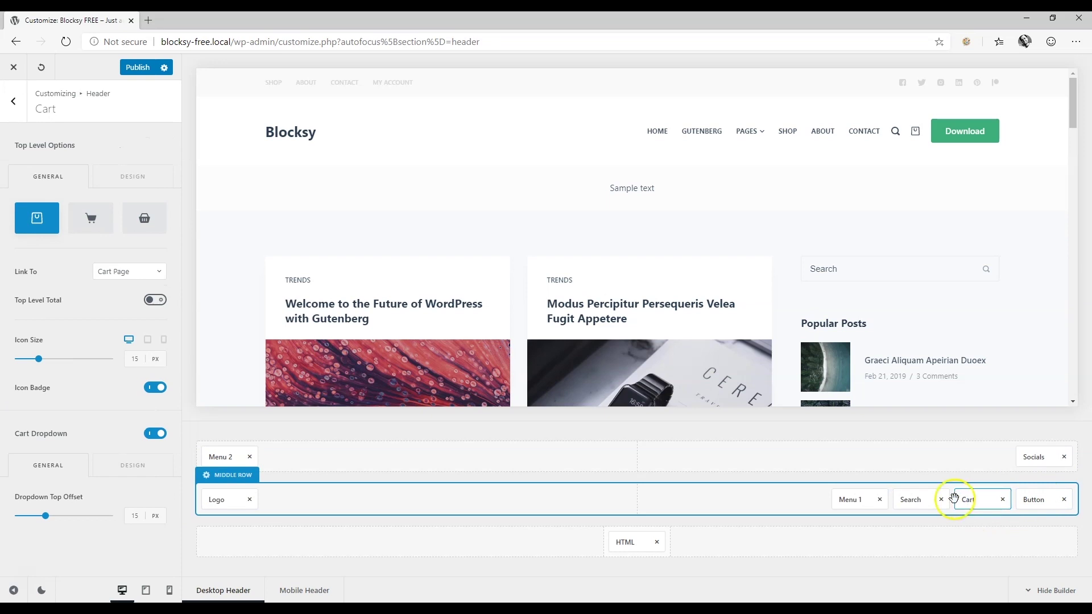
pyautogui.moveTo(741, 135)
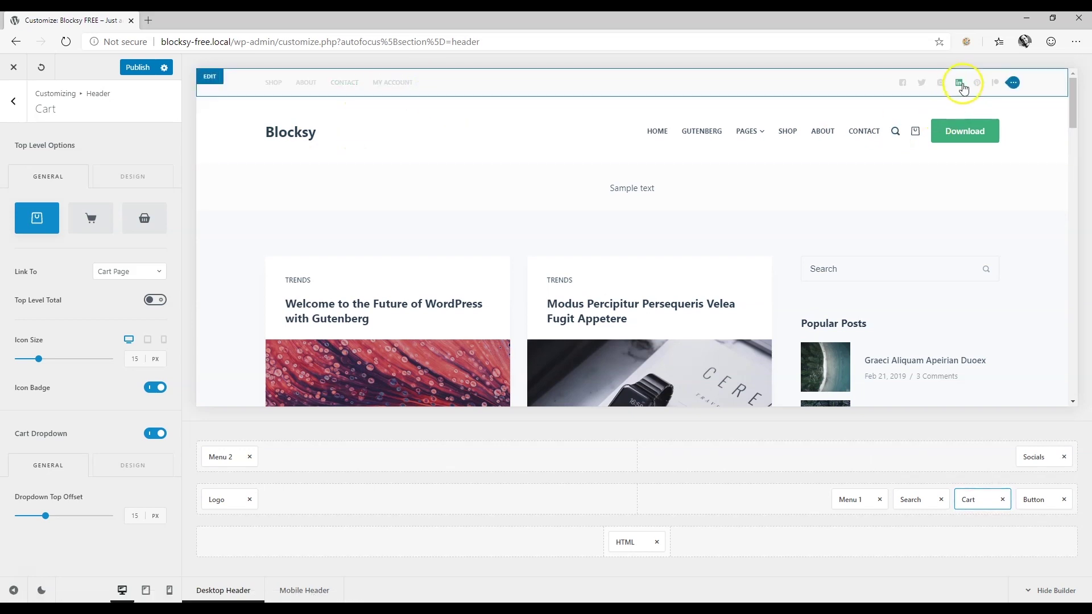
pyautogui.click(1012, 83)
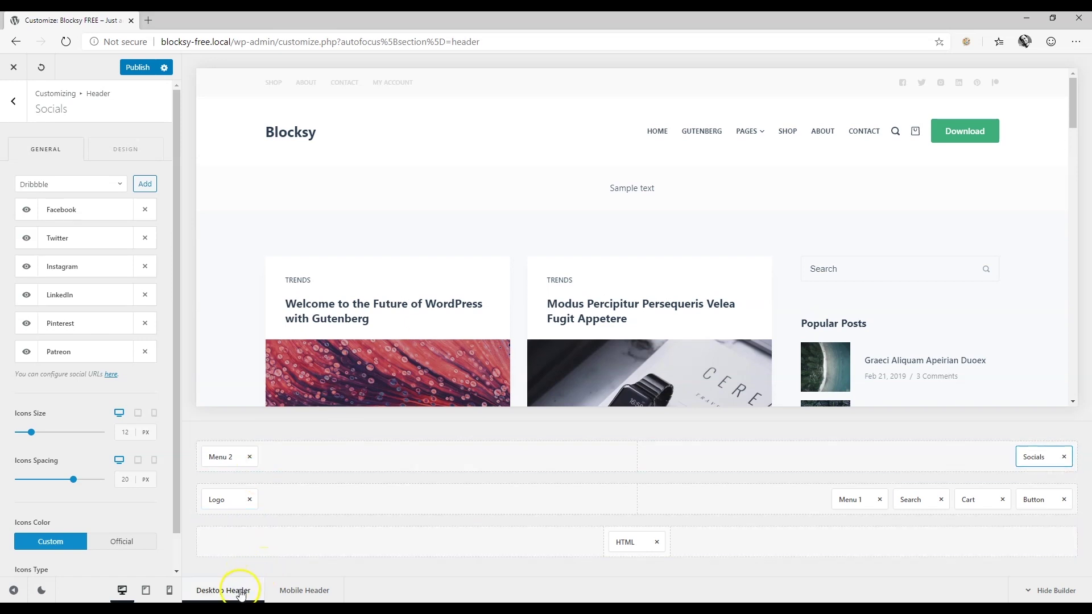
# Switch the builder to Mobile Header, showing Logo and Trigger plus the Offcanvas Mobile Menu and Button.
pyautogui.click(311, 597)
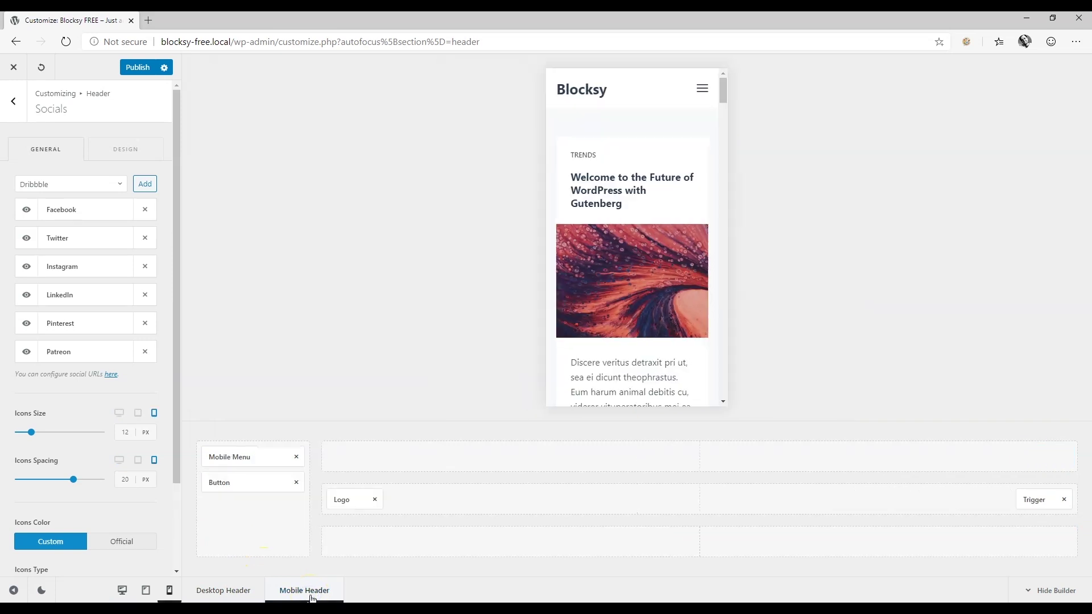
pyautogui.click(243, 596)
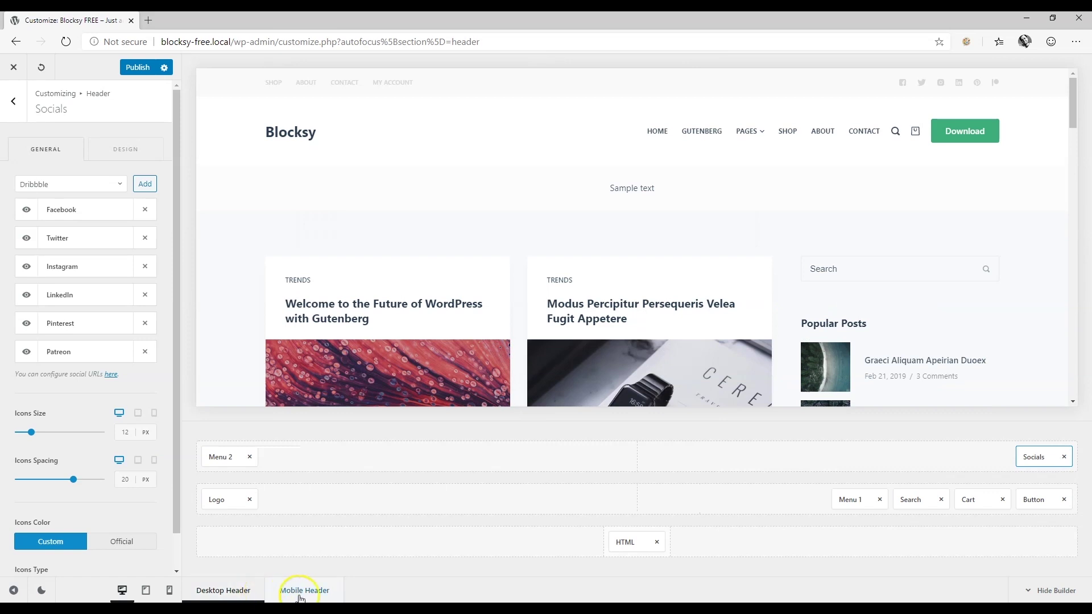
pyautogui.click(301, 597)
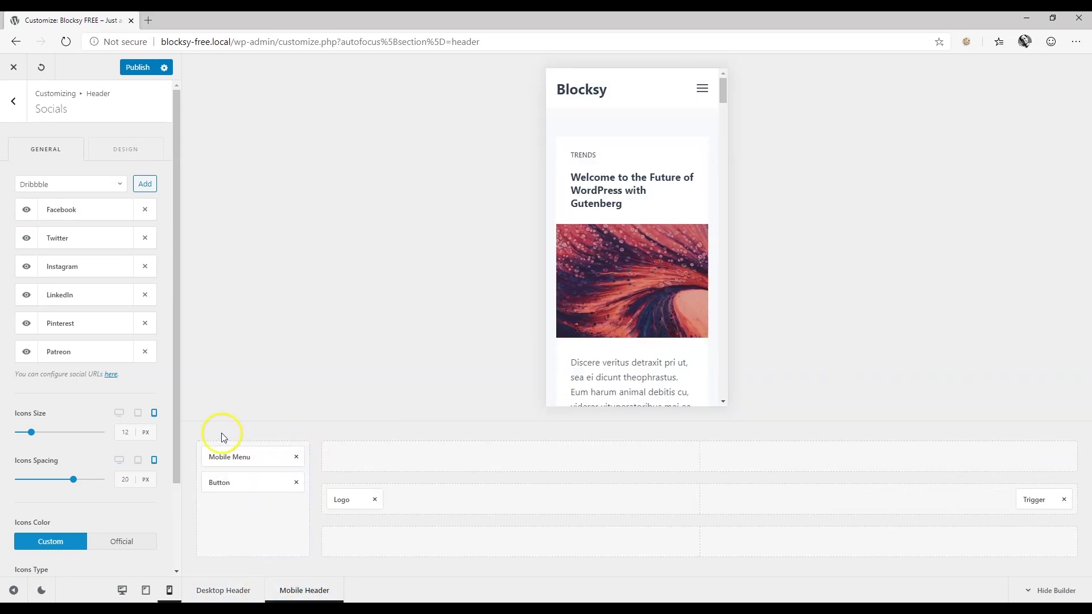
pyautogui.moveTo(223, 437)
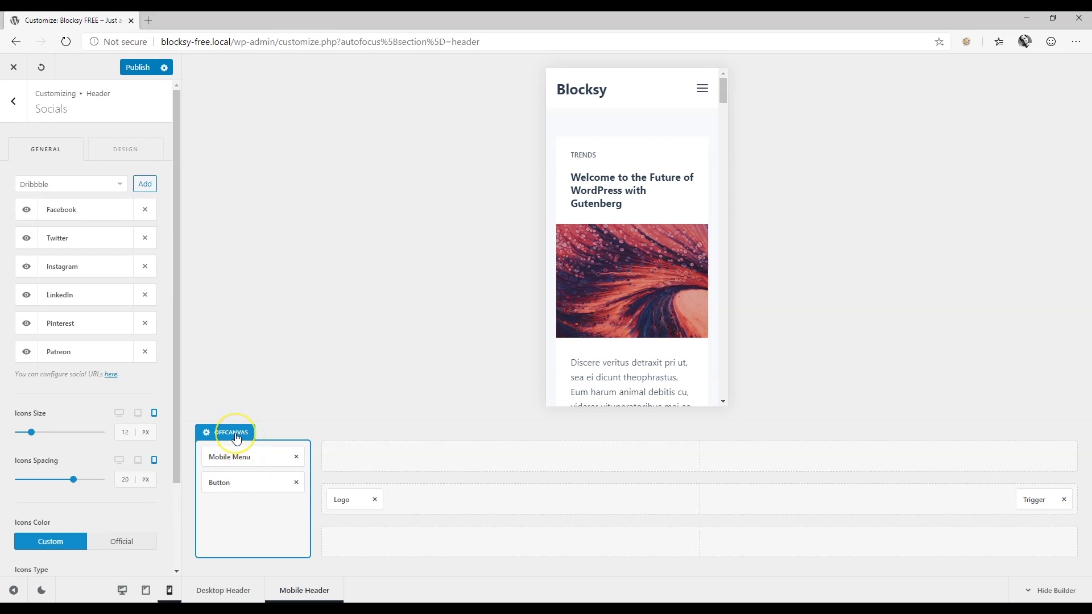
# Try the off-canvas Modal and Left Side options, then restore Side Panel from the Right Side.
pyautogui.click(237, 439)
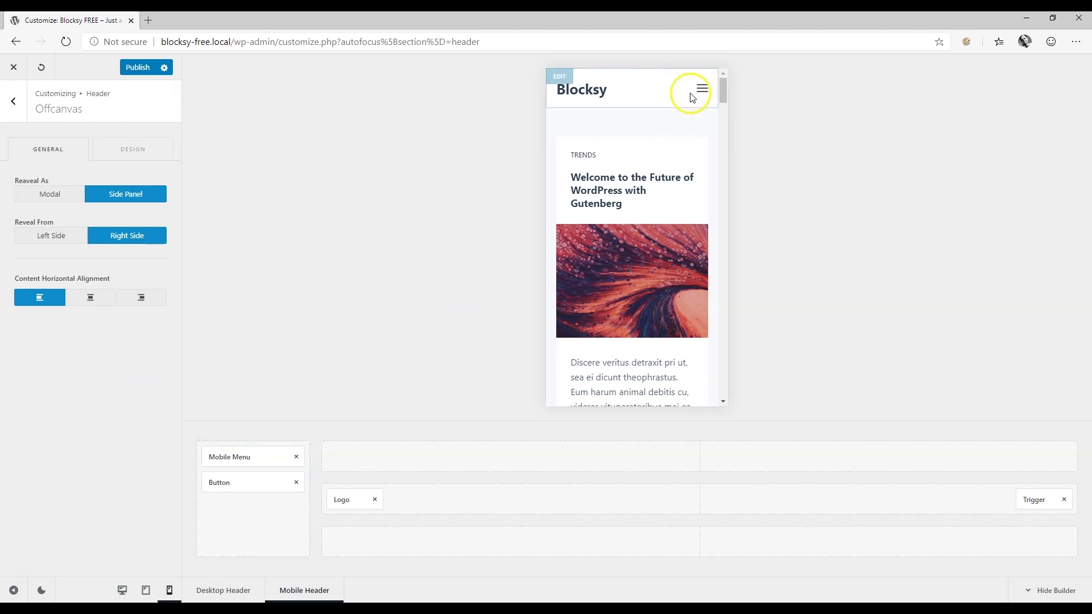
pyautogui.click(62, 196)
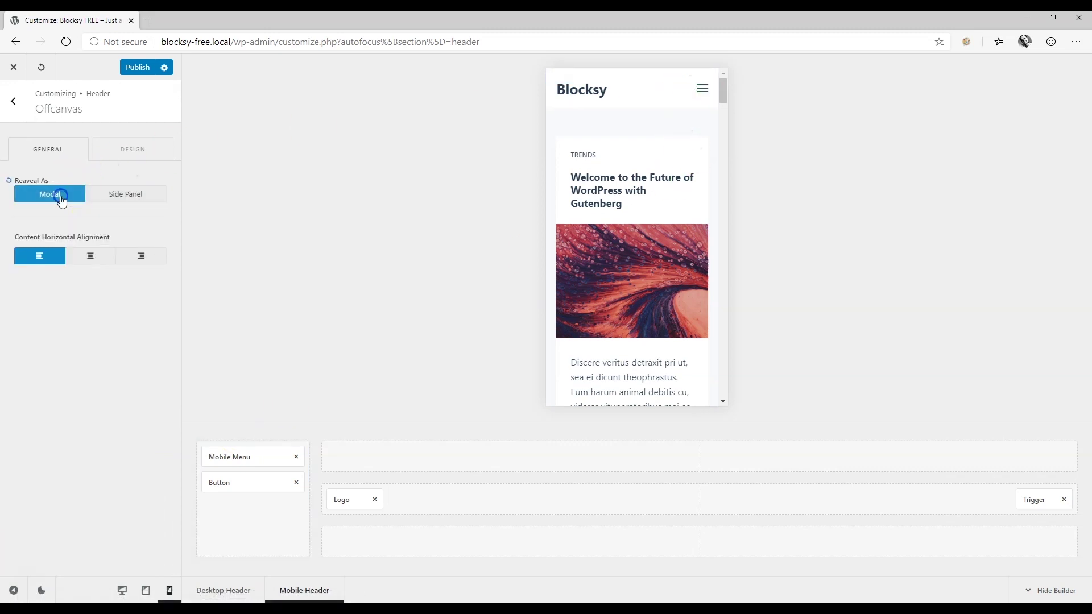
pyautogui.click(703, 90)
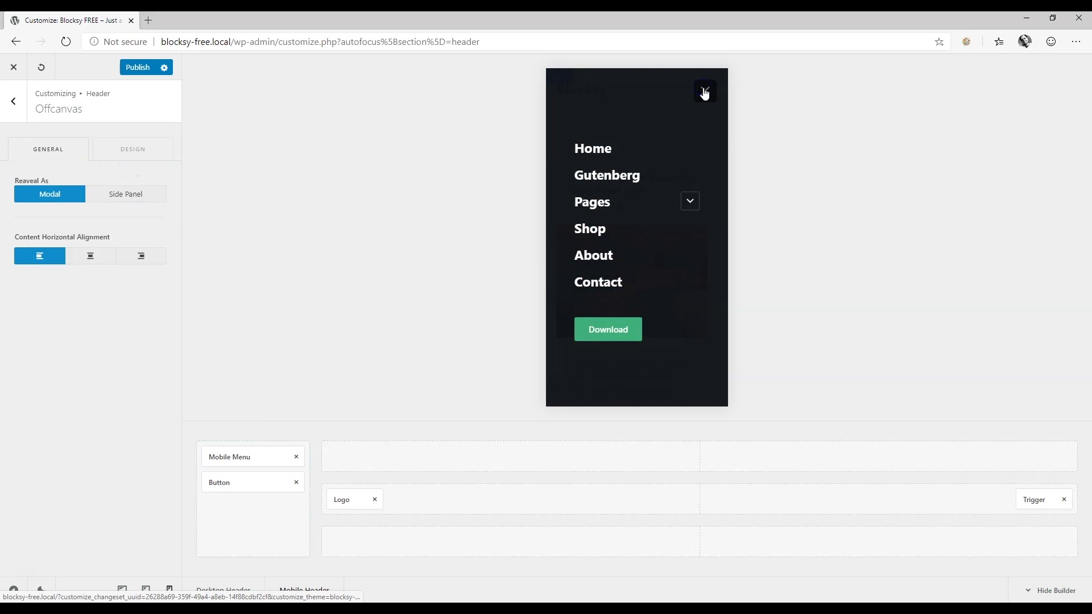
pyautogui.click(127, 193)
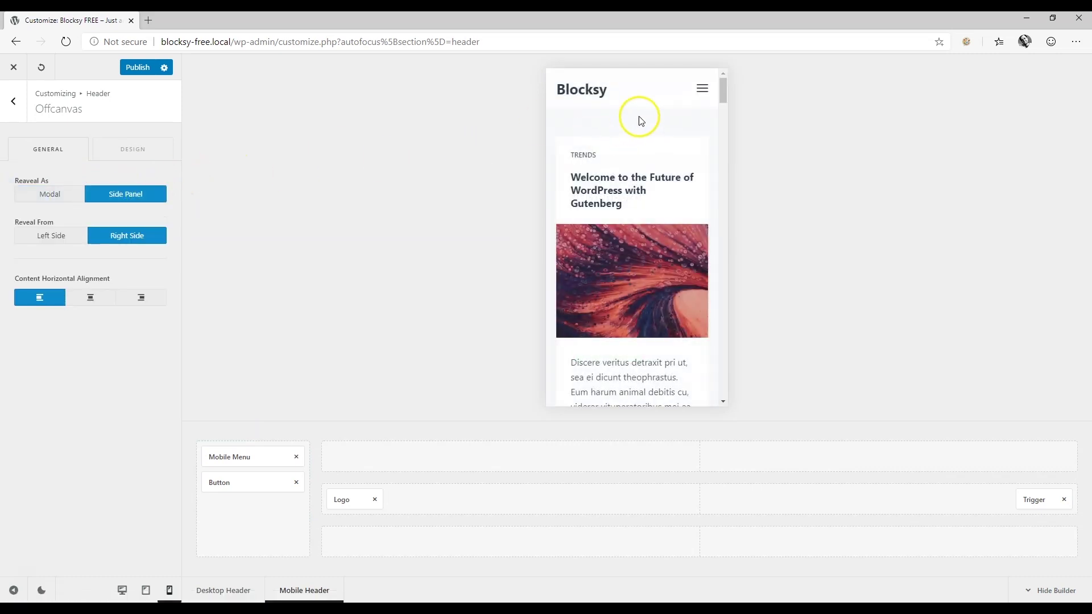
pyautogui.click(704, 90)
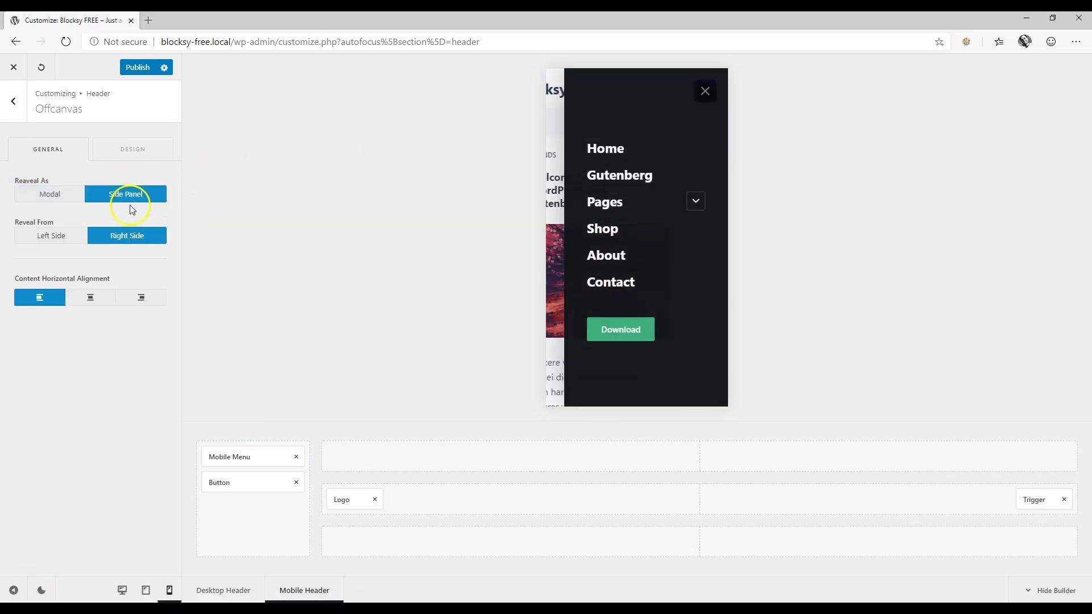
pyautogui.click(56, 236)
pyautogui.click(703, 97)
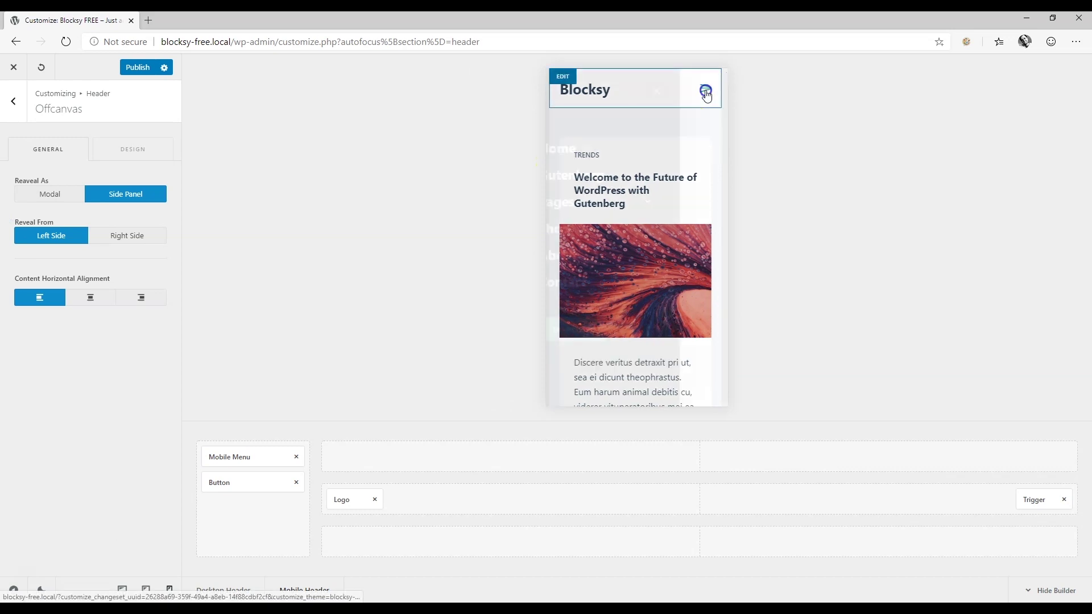
pyautogui.click(137, 237)
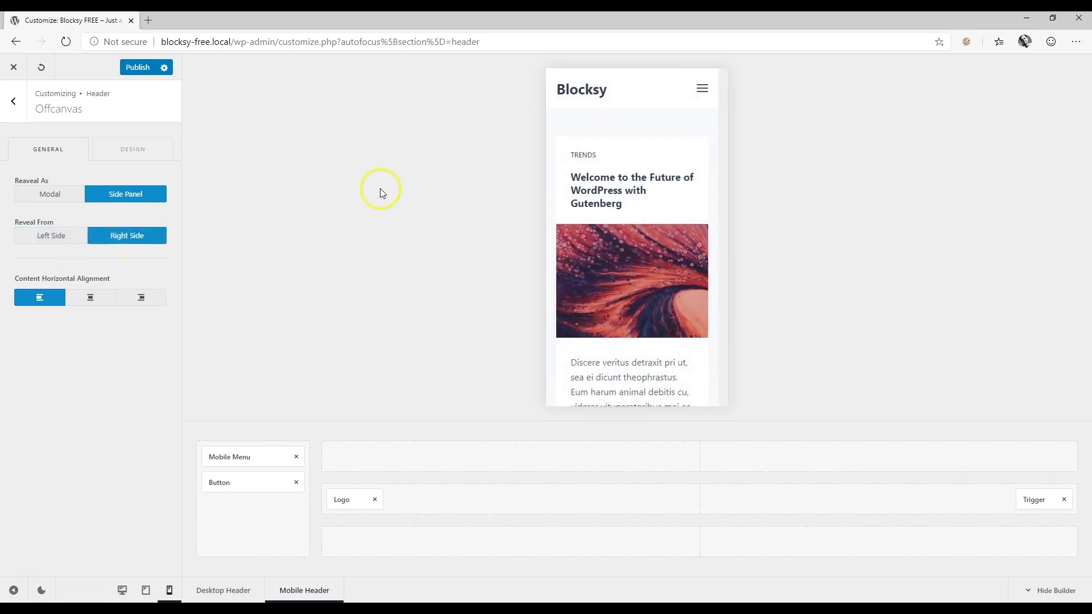
pyautogui.click(702, 91)
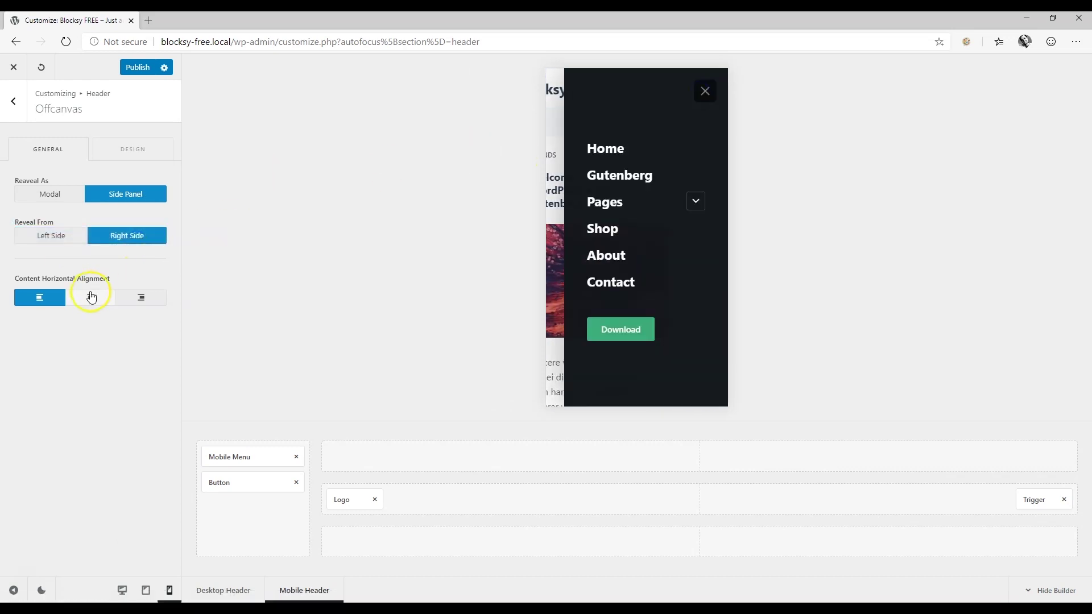
# Test off-canvas content alignments, keep it left-aligned, and review its Design background and shadow.
pyautogui.click(90, 297)
pyautogui.click(139, 297)
pyautogui.click(87, 298)
pyautogui.click(46, 298)
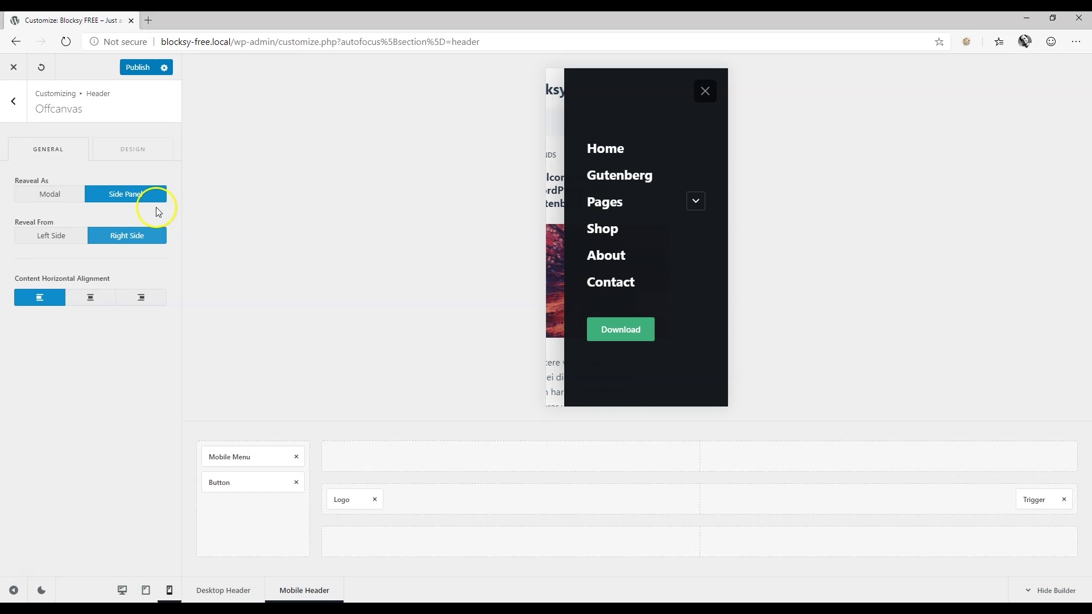
pyautogui.click(133, 148)
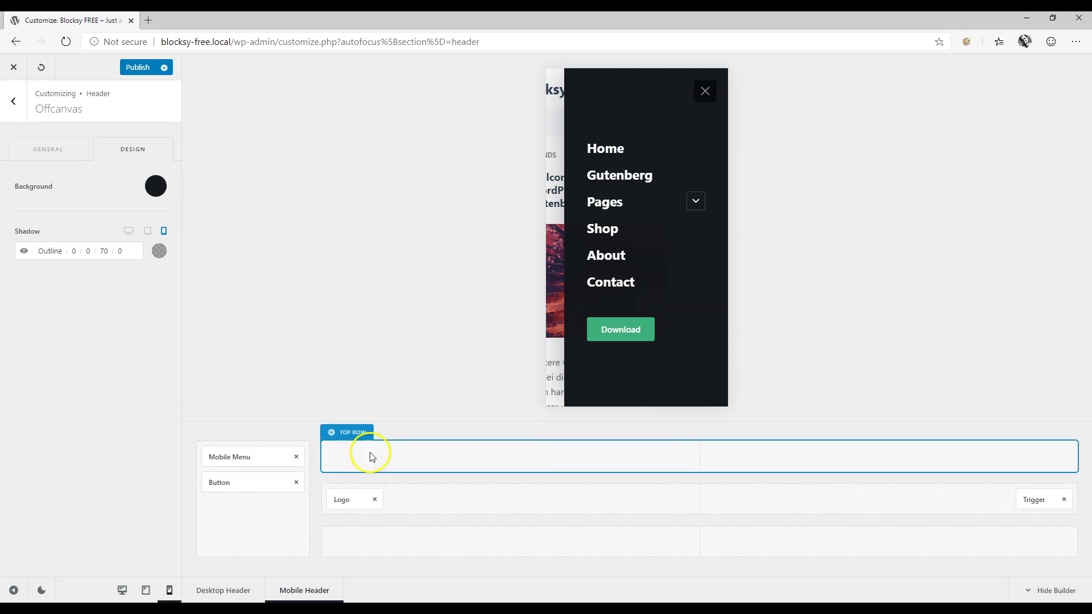
pyautogui.click(706, 97)
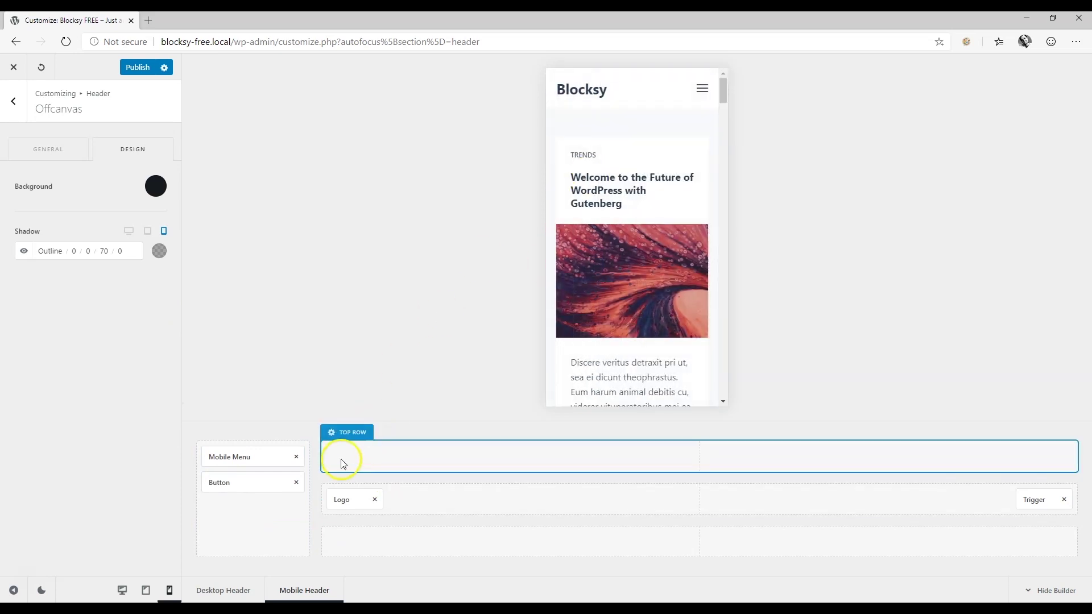
# Place Socials in the centre of the Mobile Header's bottom row, beneath the logo.
pyautogui.click(16, 108)
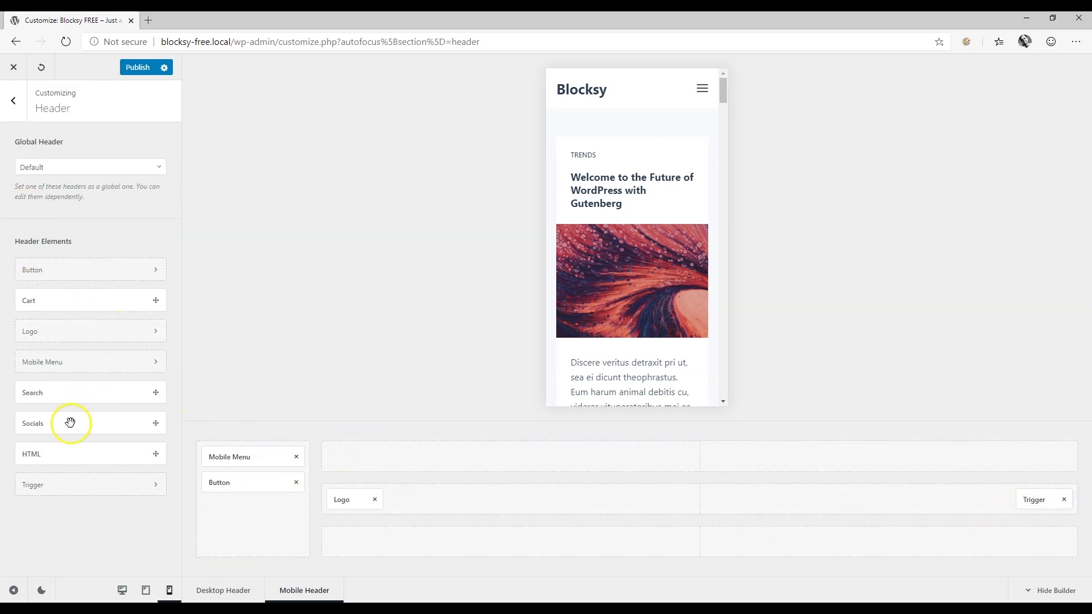
pyautogui.moveTo(70, 421); pyautogui.dragTo(719, 548)
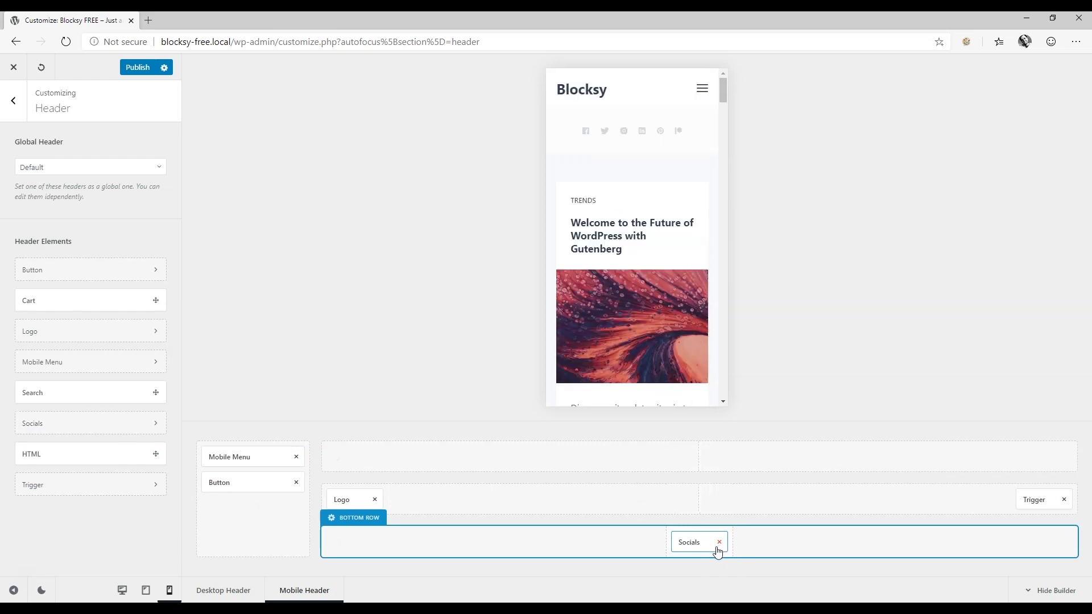
pyautogui.click(603, 522)
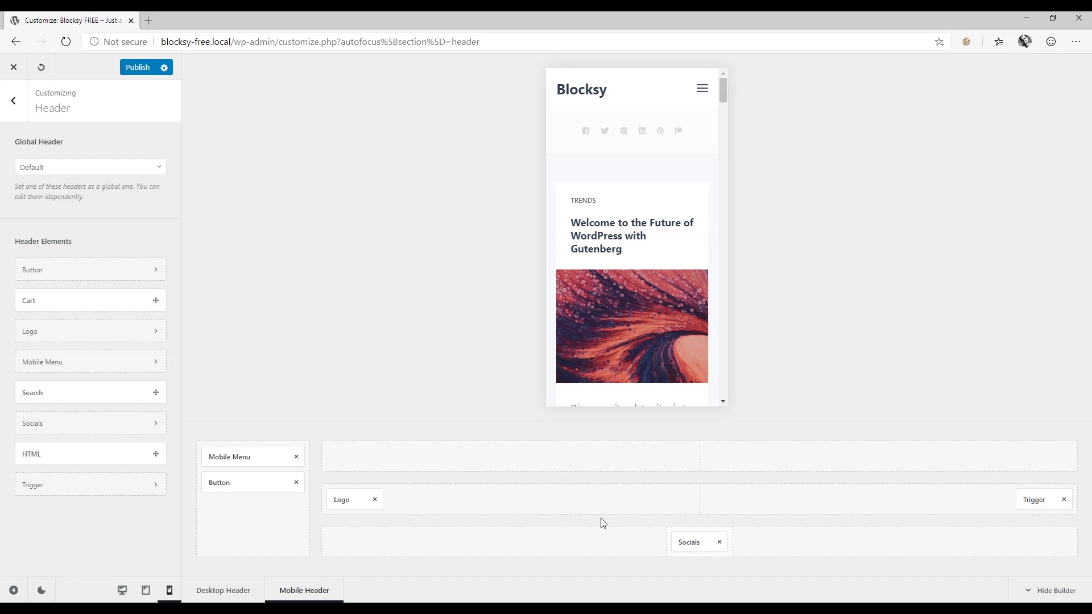
# Try the second and third menu trigger icon styles, then restore the original style.
pyautogui.click(1030, 500)
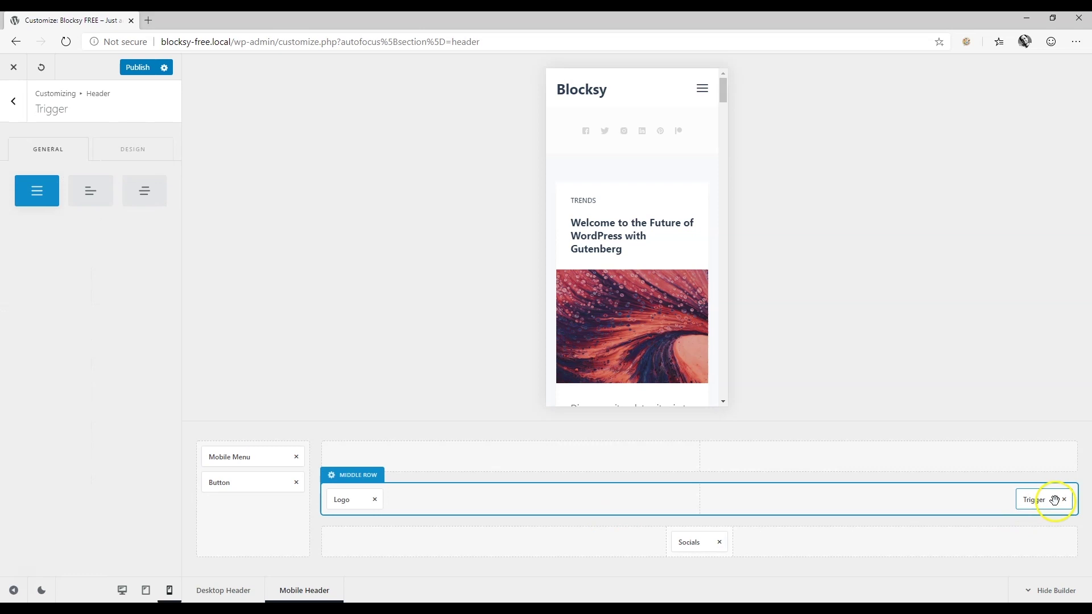
pyautogui.click(94, 200)
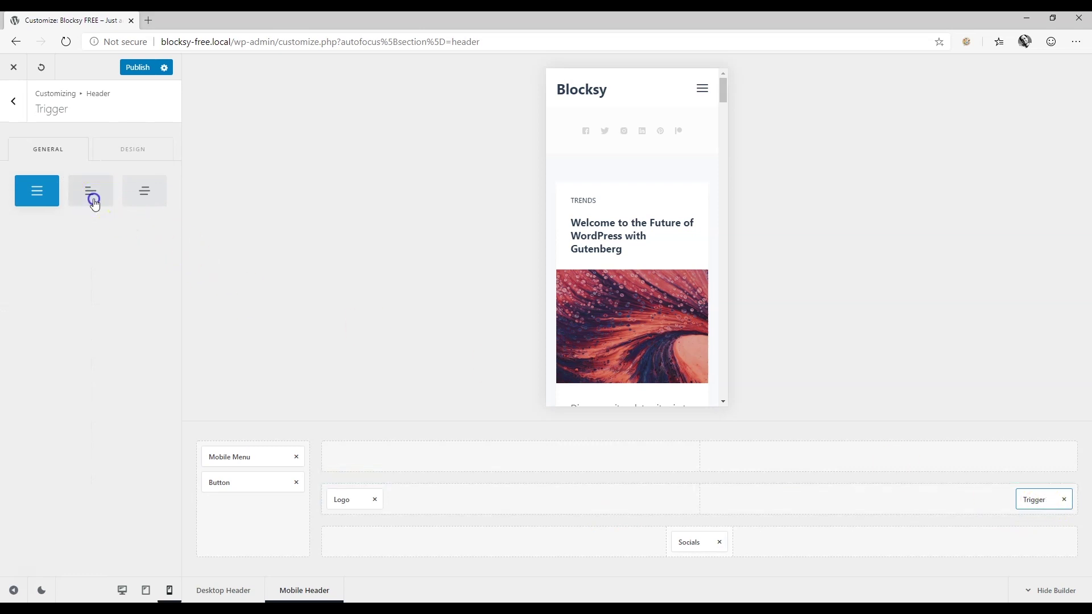
pyautogui.click(139, 194)
pyautogui.click(40, 190)
pyautogui.click(133, 150)
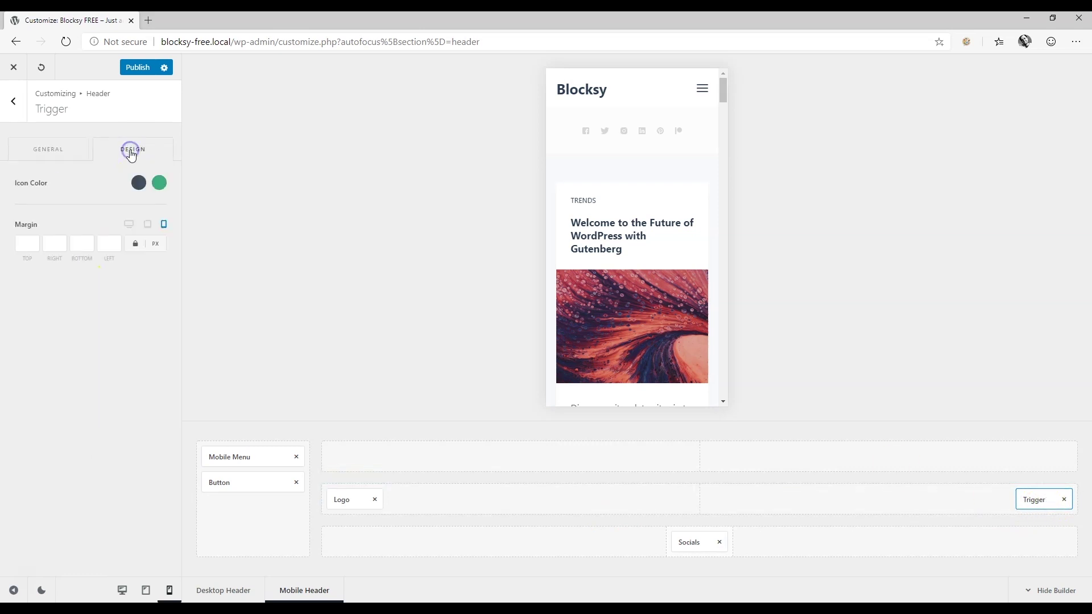
pyautogui.click(61, 152)
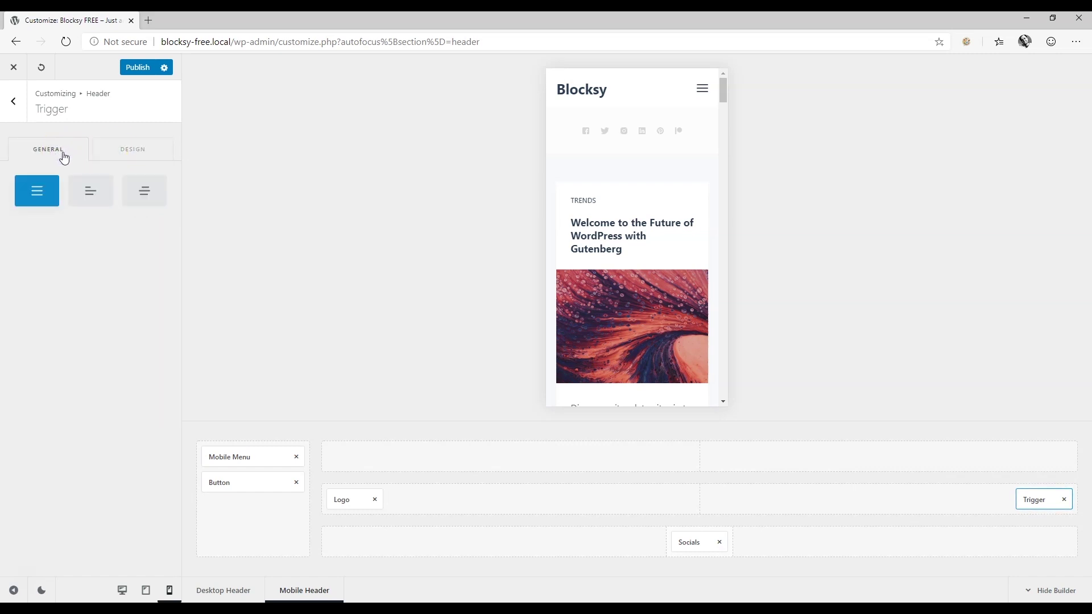
# Review the mobile menu settings, trying the Bordered style and viewing its font and colour options.
pyautogui.click(246, 459)
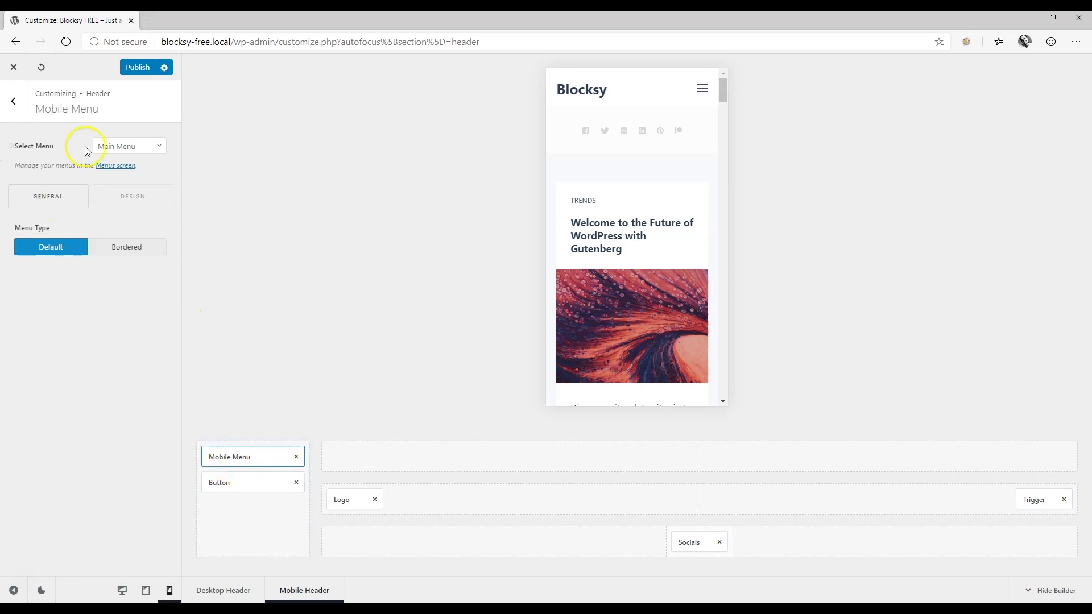
pyautogui.click(119, 148)
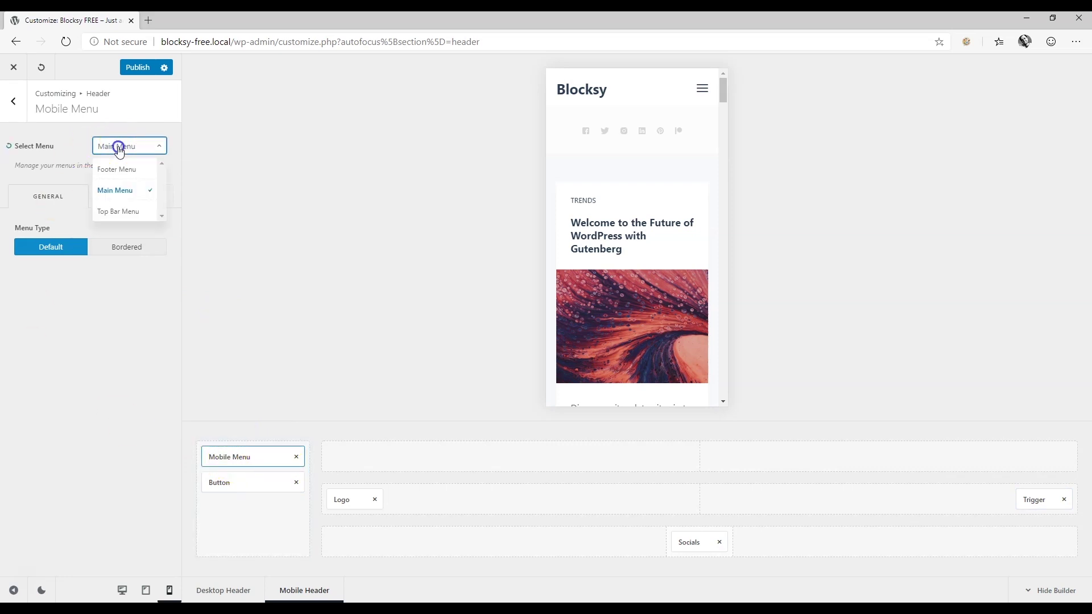
pyautogui.click(119, 249)
pyautogui.click(126, 195)
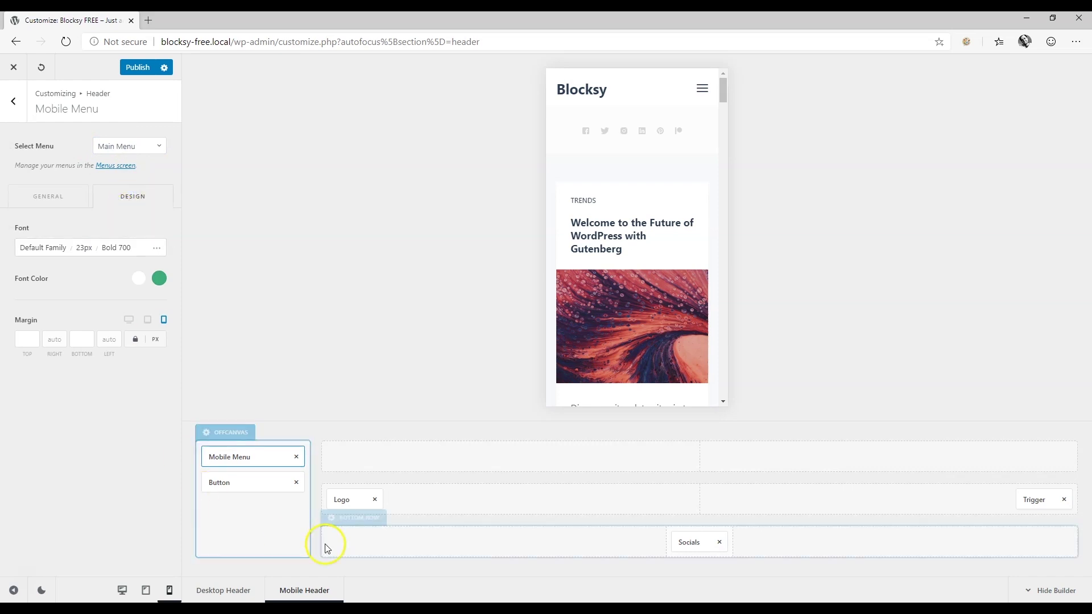
# Inspect the bottom, middle and logo row settings, Socials and Trigger, then switch to Desktop Header.
pyautogui.click(352, 521)
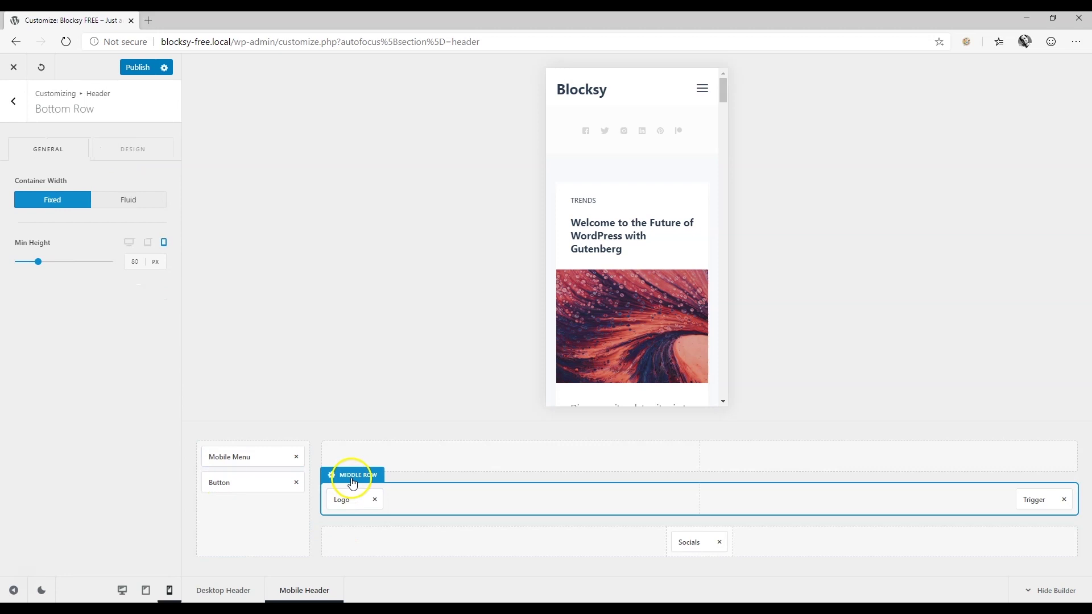
pyautogui.click(352, 483)
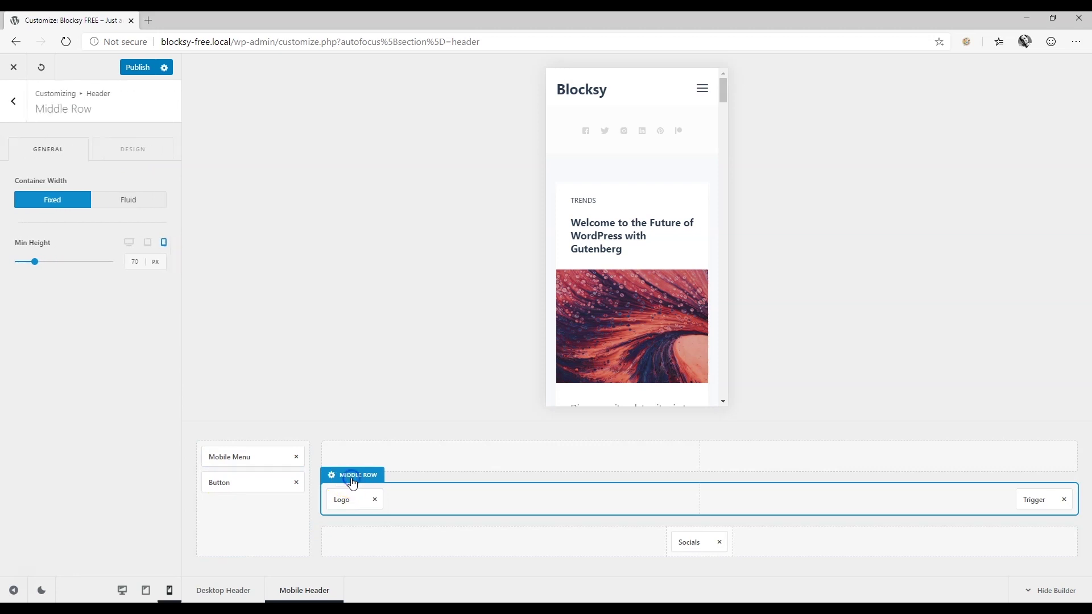
pyautogui.click(561, 124)
pyautogui.click(560, 80)
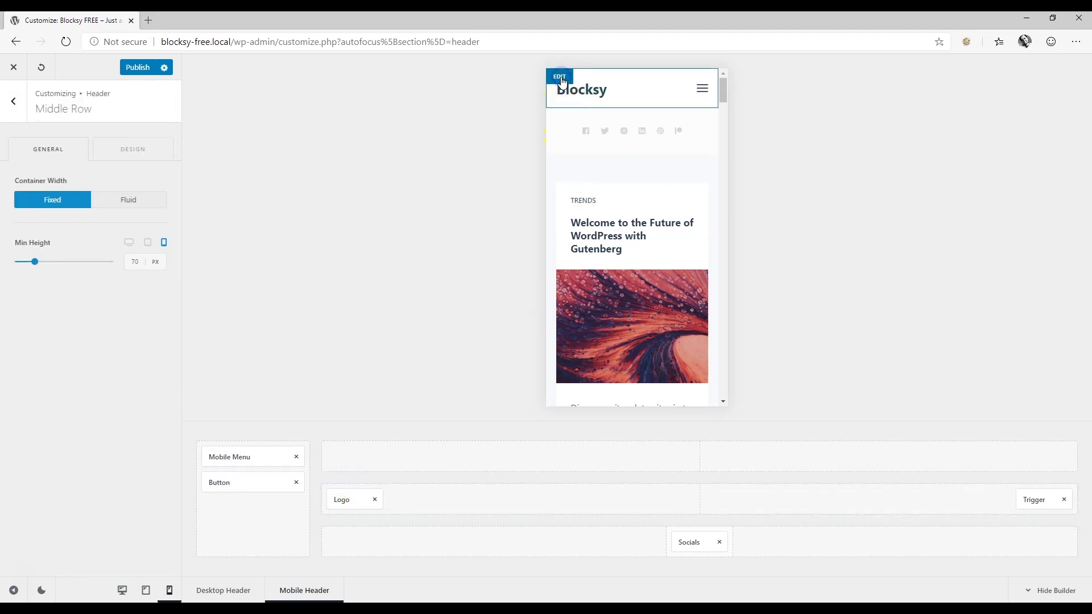
pyautogui.click(559, 118)
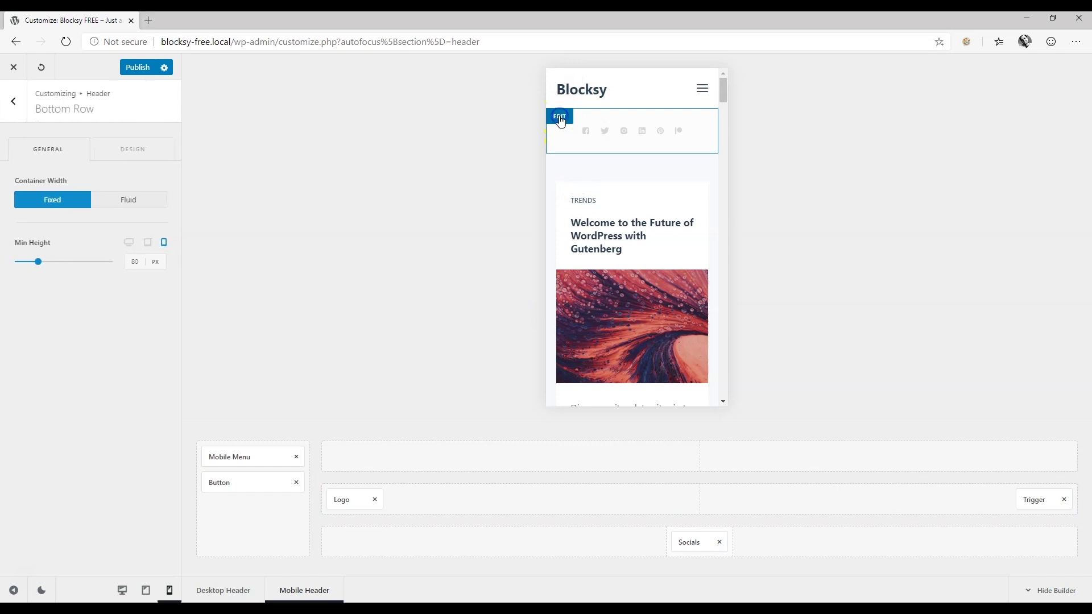
pyautogui.click(688, 541)
pyautogui.click(1039, 500)
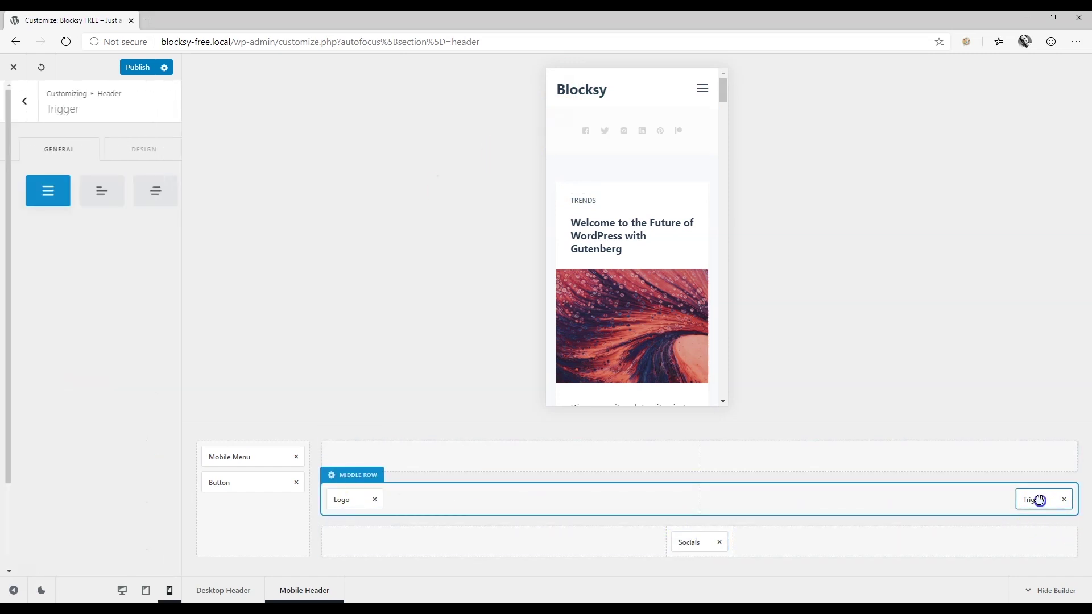
pyautogui.click(242, 590)
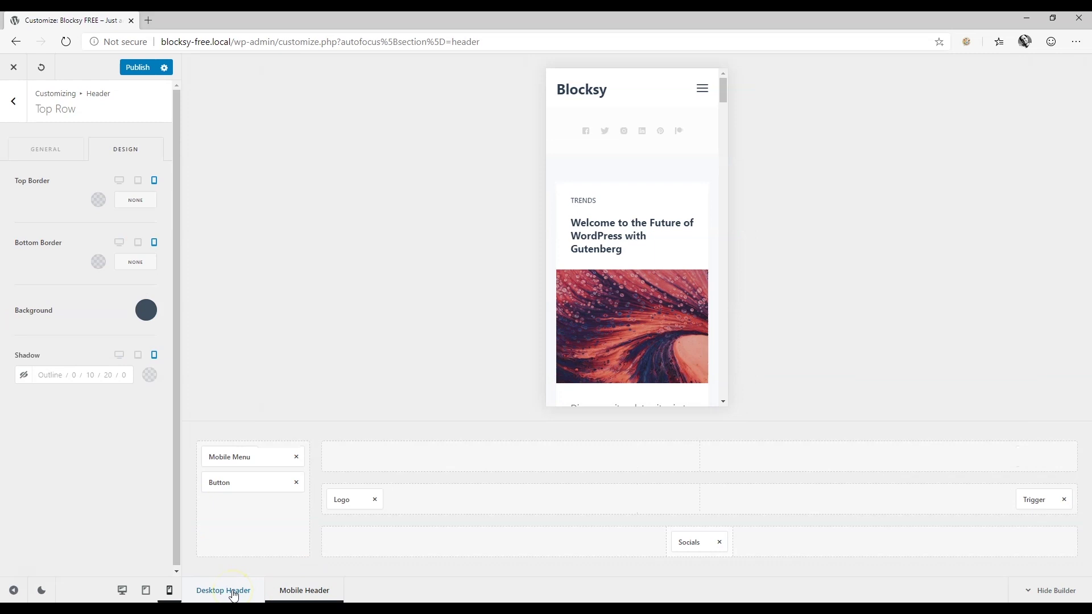
# Switch the preview to desktop, then return the builder to the Mobile Header layout.
pyautogui.click(233, 591)
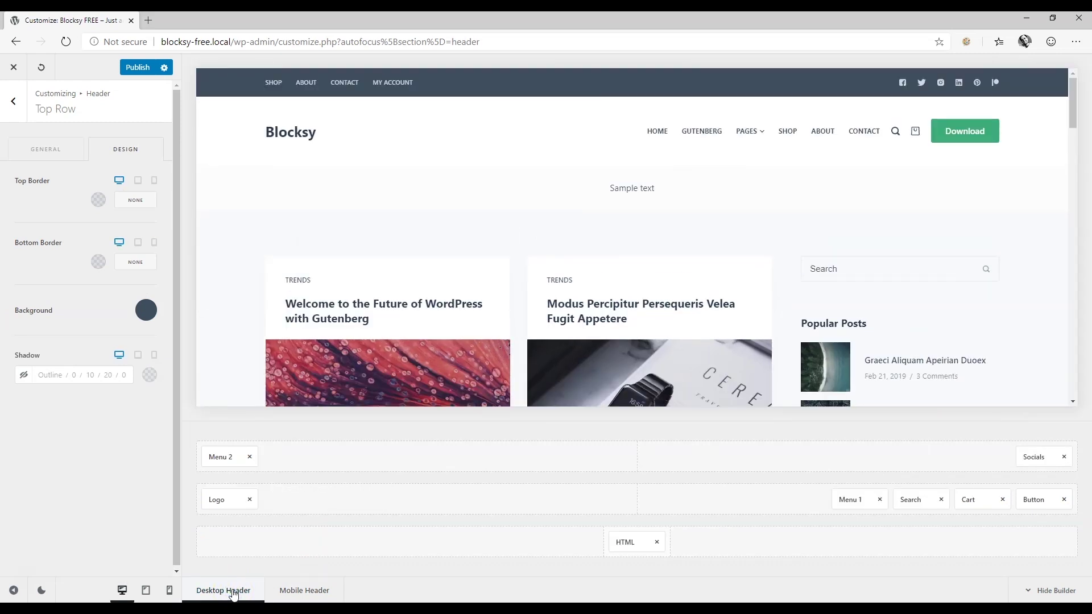
pyautogui.click(221, 140)
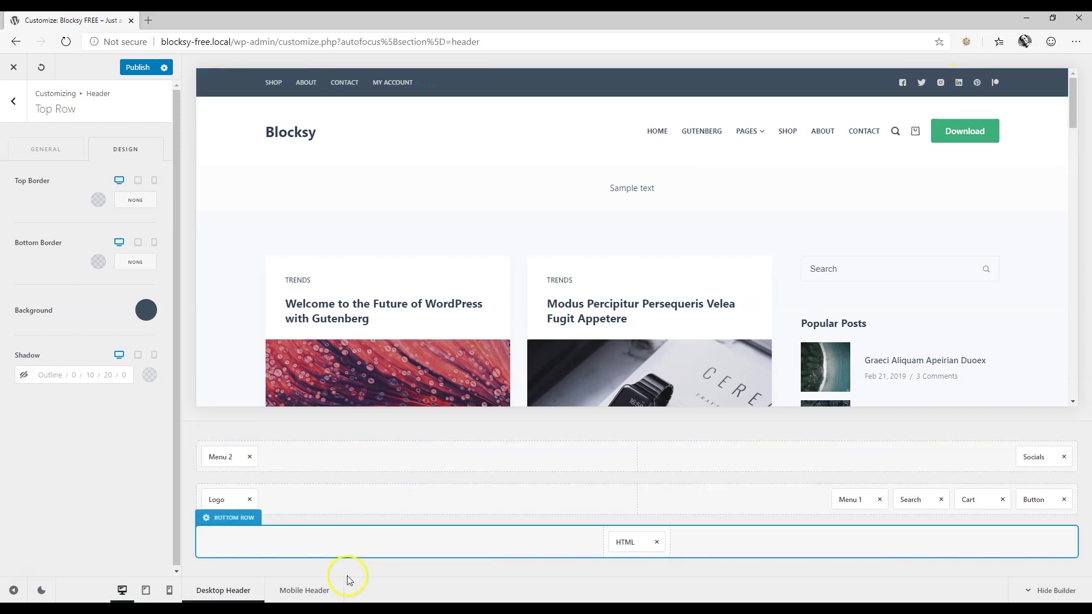
pyautogui.click(317, 590)
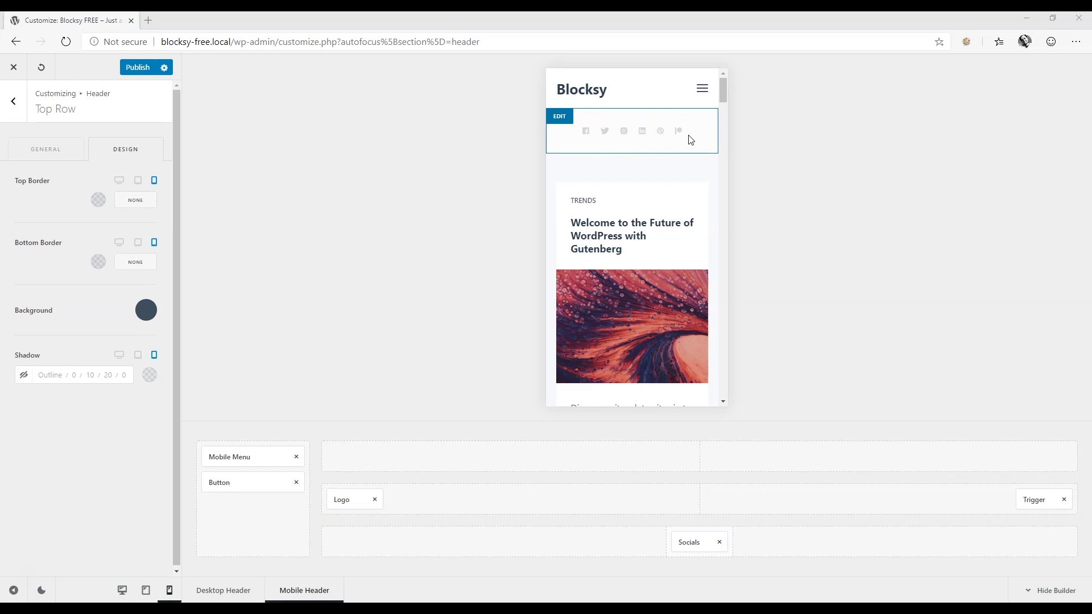
# Set the Socials tablet Icons Color to Color 3, checking the mobile and desktop values.
pyautogui.click(695, 546)
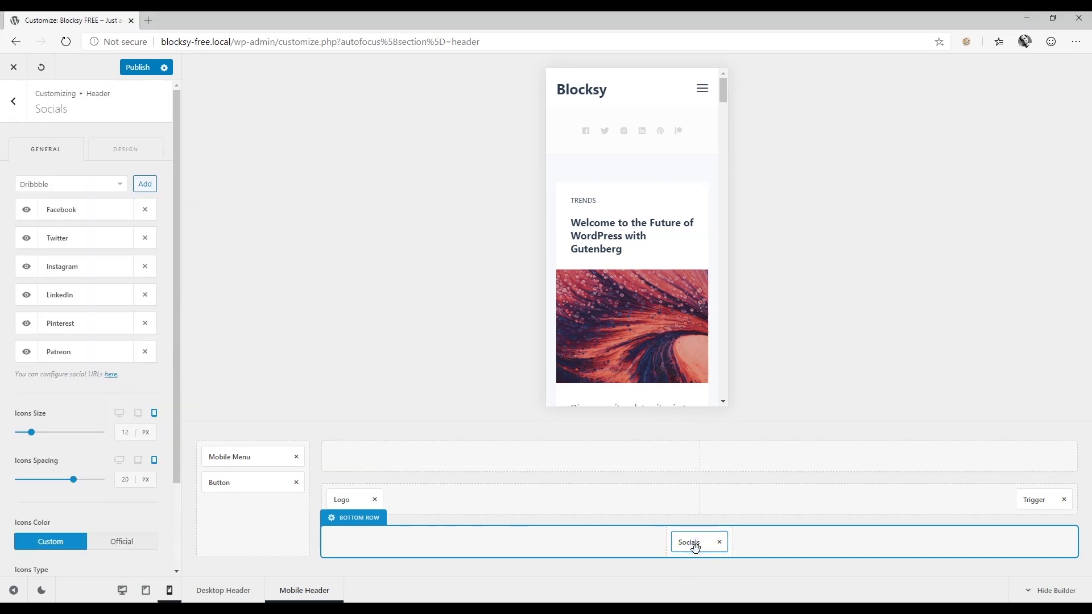
pyautogui.click(122, 150)
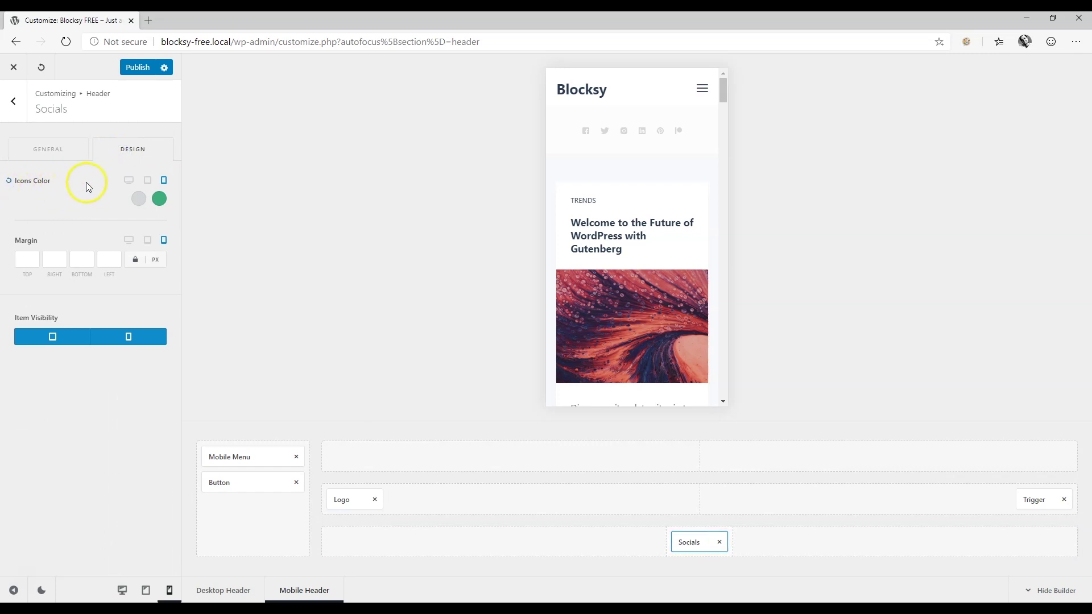
pyautogui.click(130, 182)
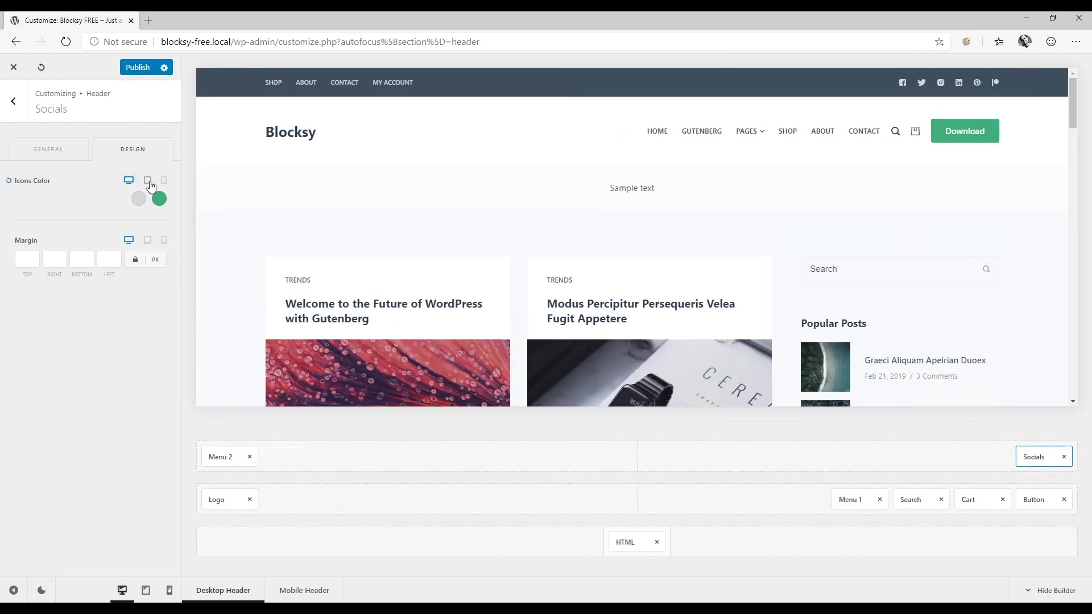
pyautogui.click(149, 181)
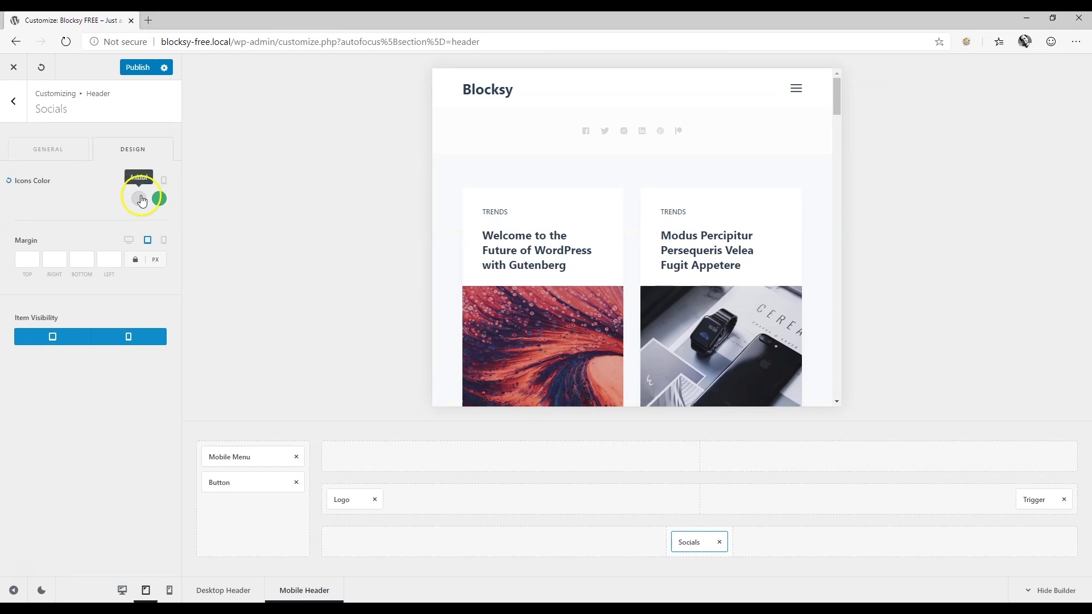
pyautogui.click(141, 199)
pyautogui.click(69, 234)
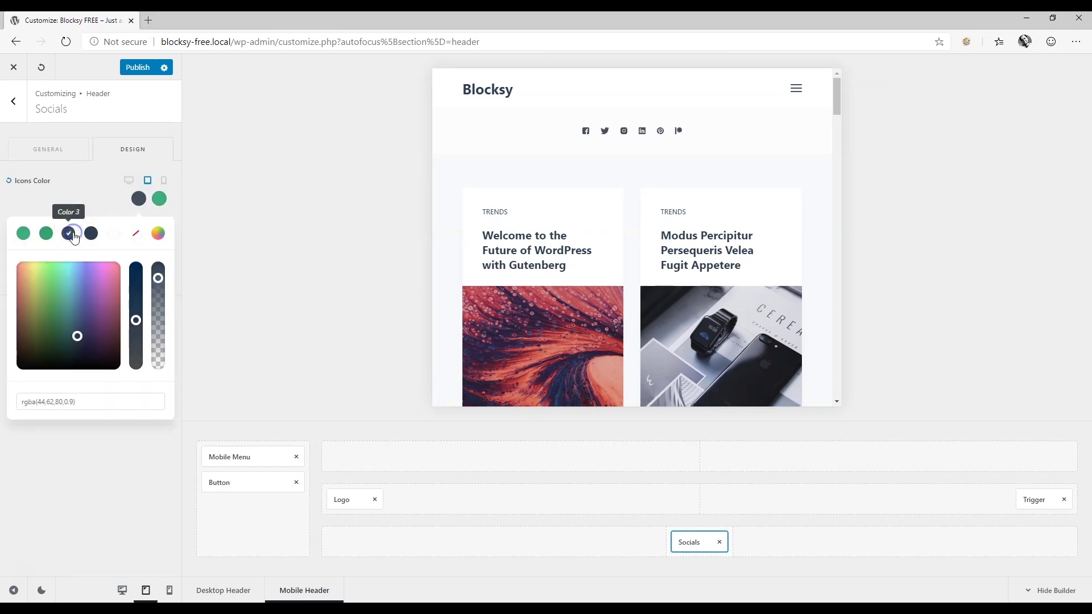
pyautogui.click(164, 180)
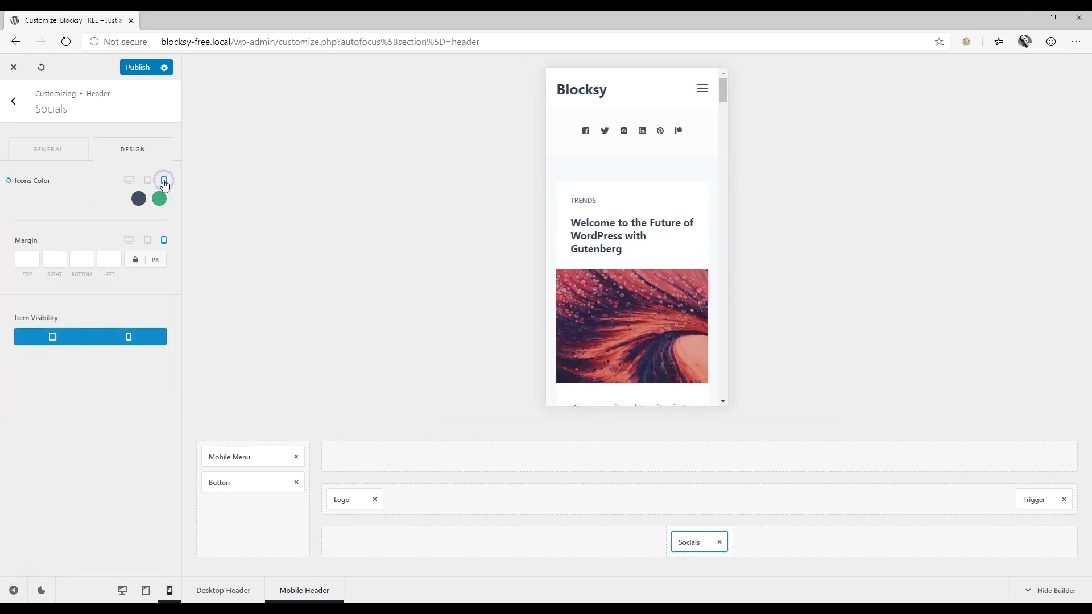
pyautogui.click(147, 181)
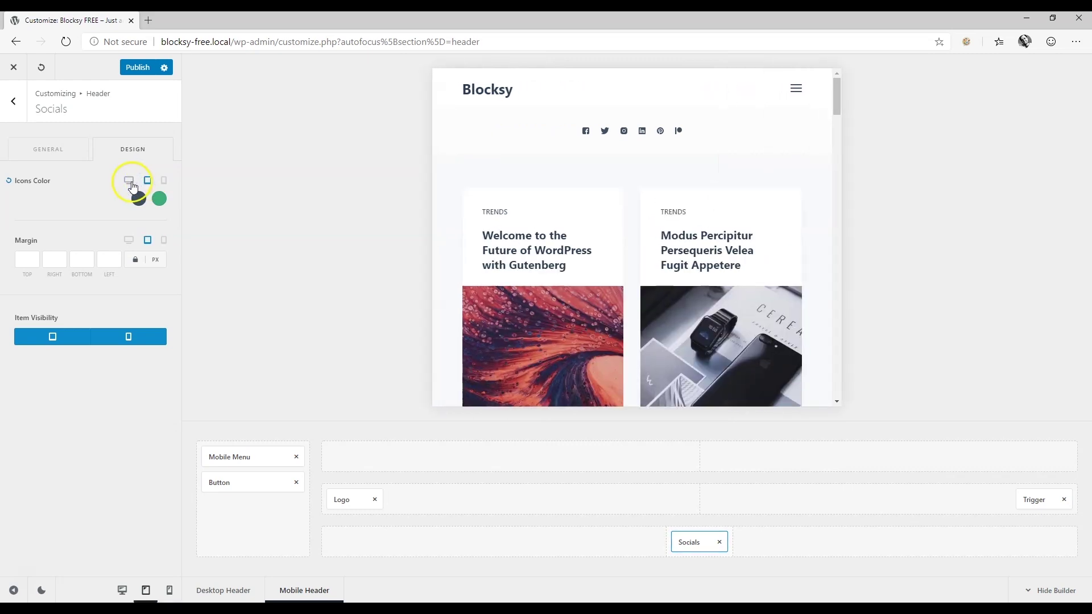
pyautogui.click(130, 181)
# Switch to the Desktop Header and collapse then reopen the header builder to enlarge the preview.
pyautogui.click(238, 591)
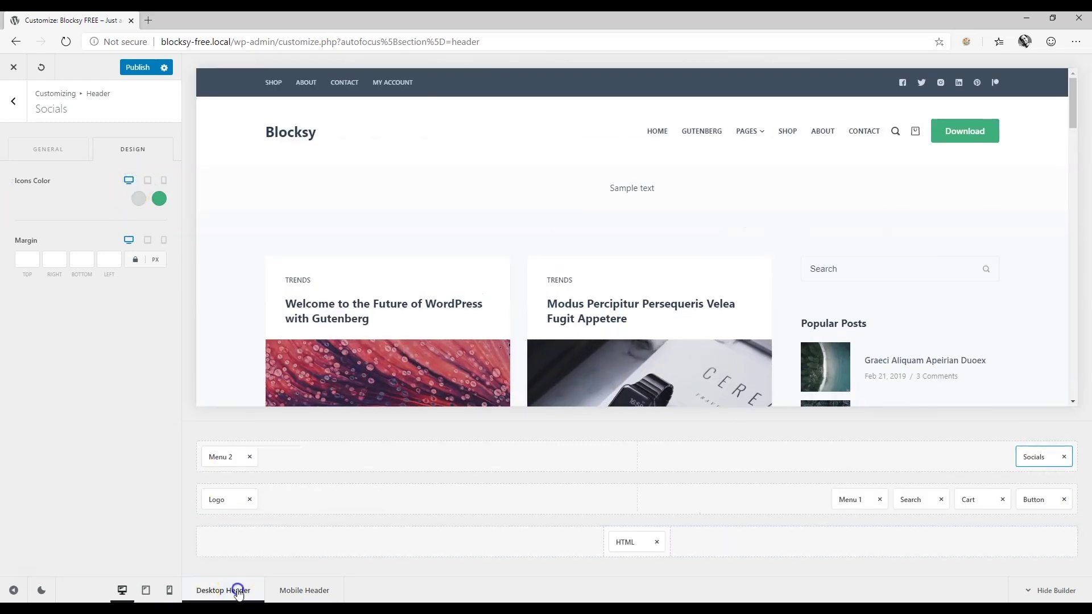
pyautogui.click(1055, 590)
pyautogui.click(1034, 592)
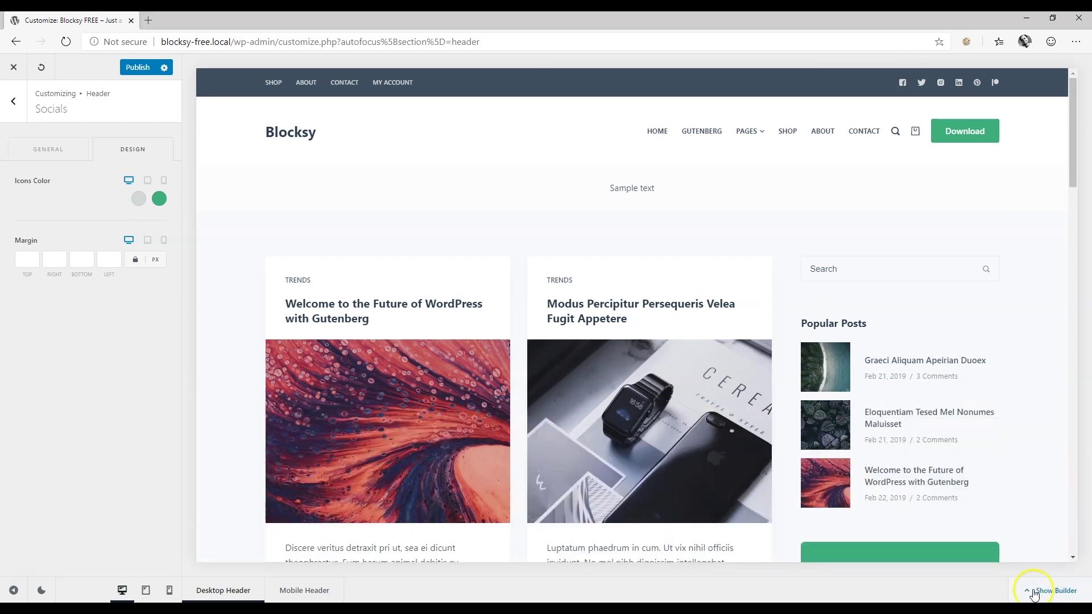
pyautogui.click(1052, 592)
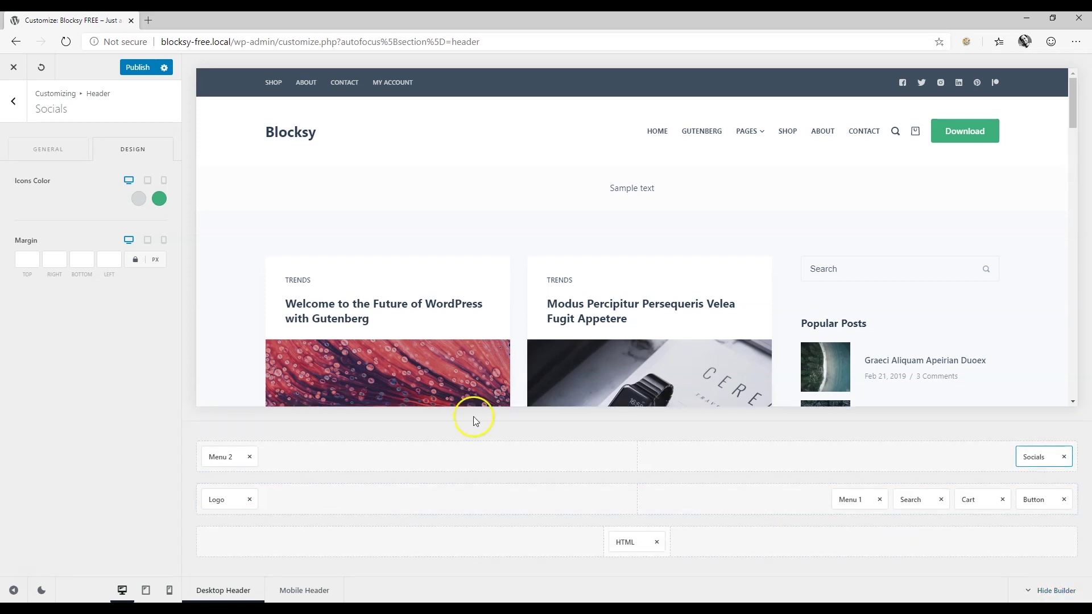
pyautogui.click(13, 102)
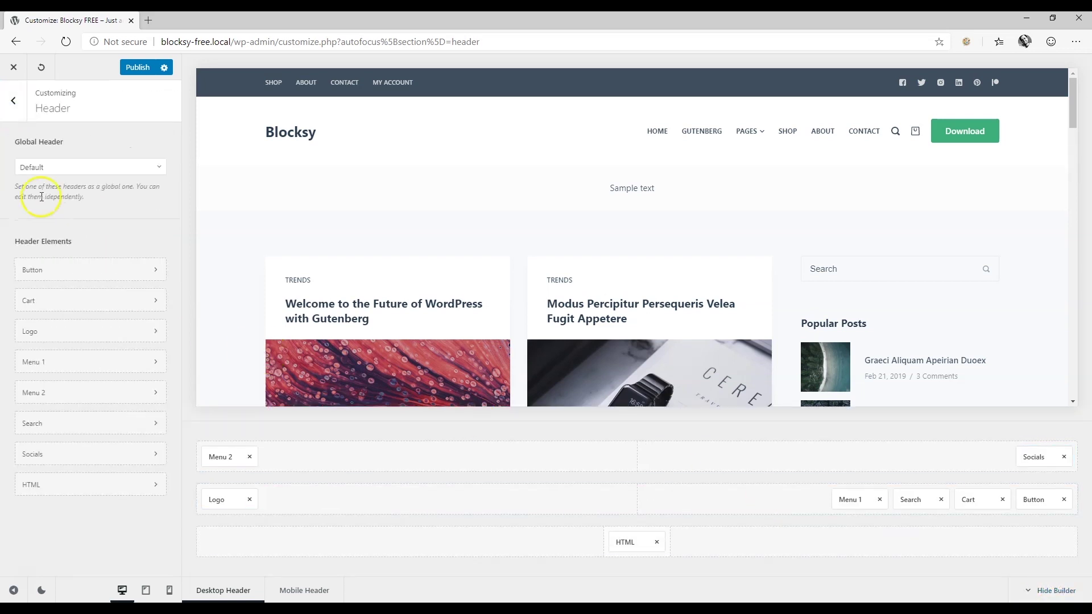
pyautogui.click(72, 271)
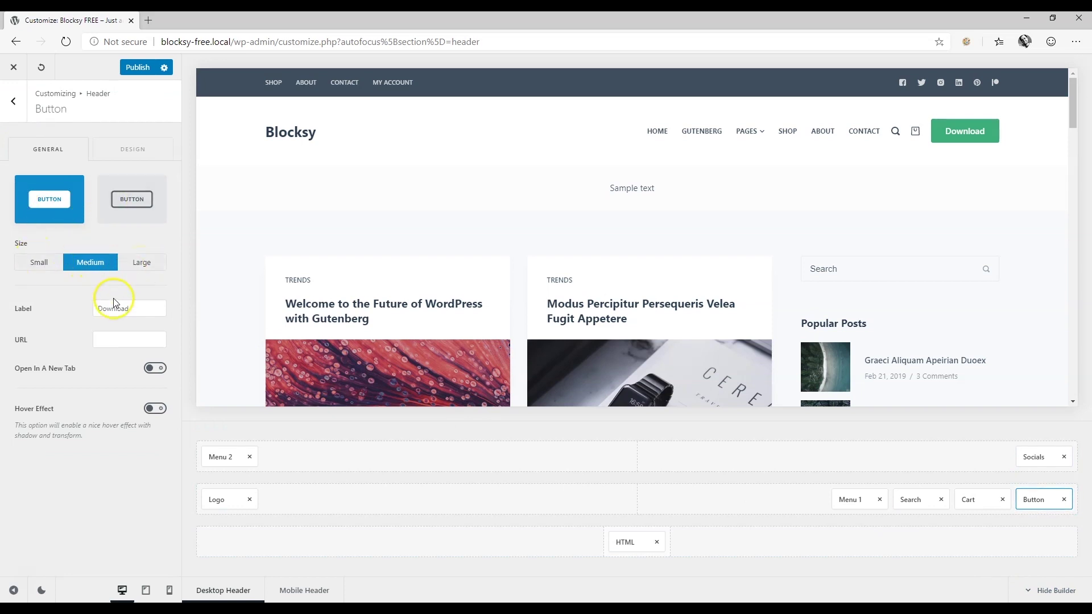
pyautogui.click(110, 341)
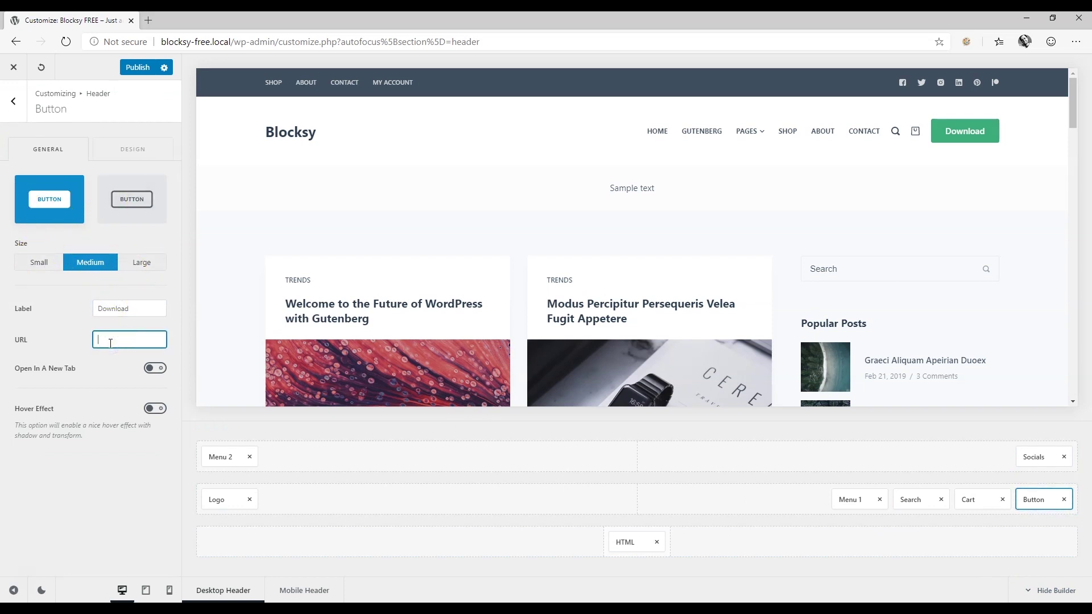
pyautogui.click(133, 307)
pyautogui.click(158, 410)
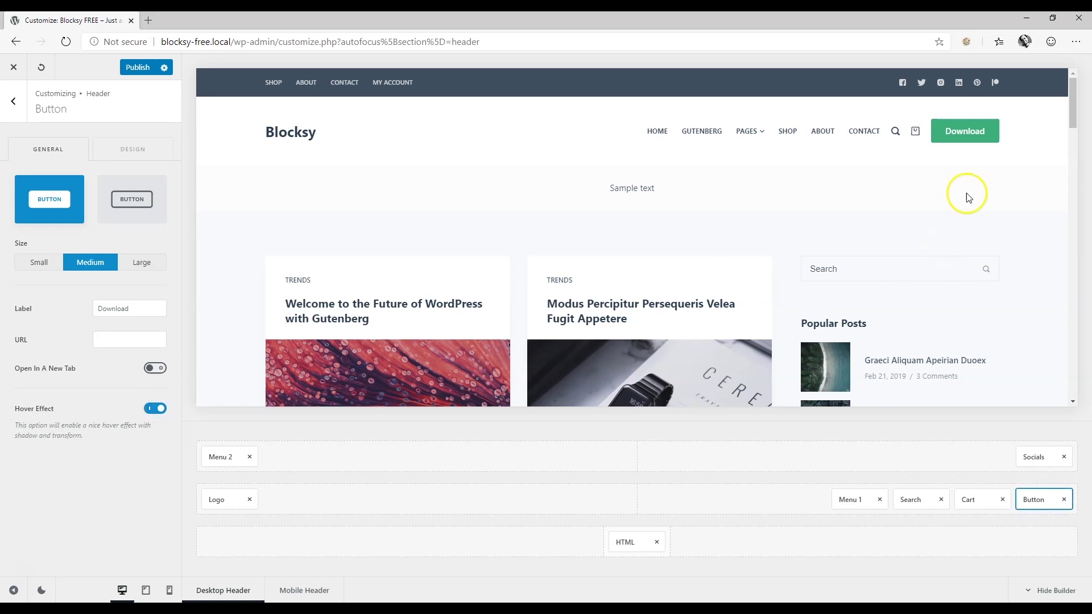
pyautogui.click(160, 409)
pyautogui.click(128, 150)
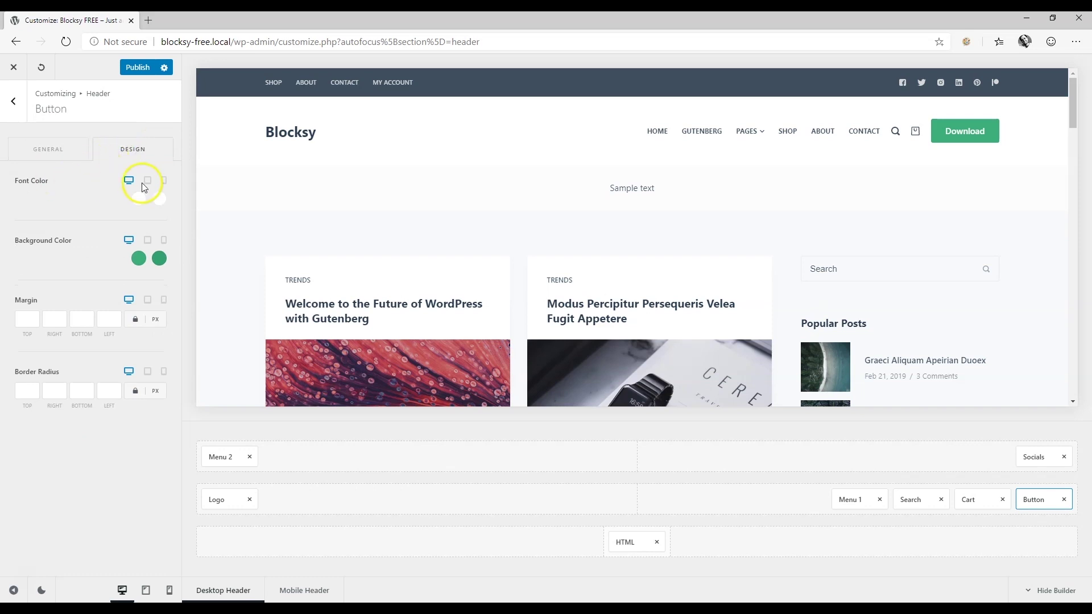
pyautogui.click(147, 181)
pyautogui.click(163, 181)
pyautogui.click(129, 181)
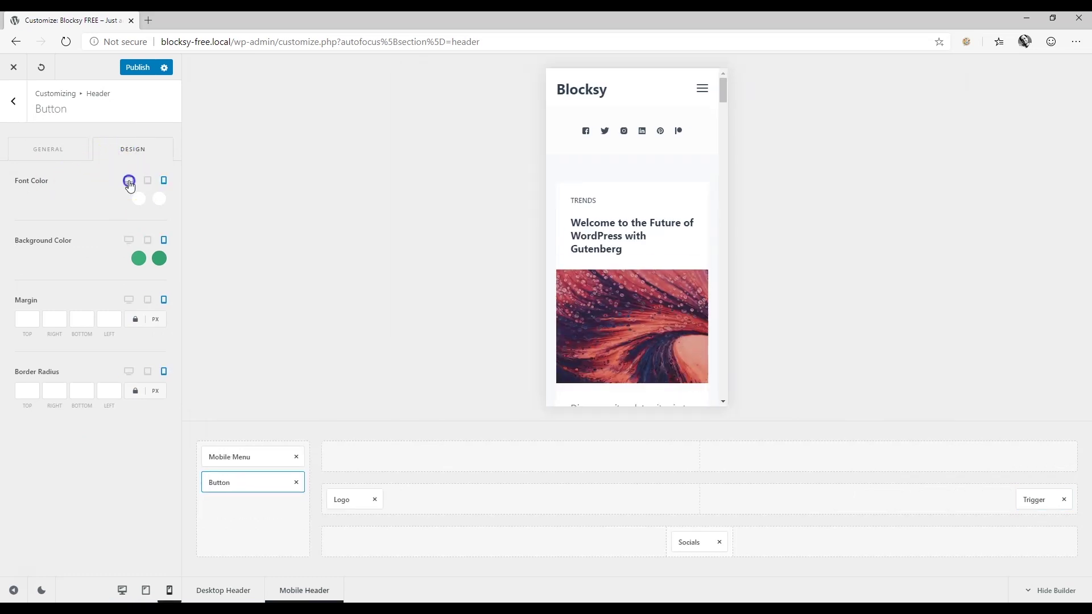
pyautogui.click(96, 163)
pyautogui.click(25, 115)
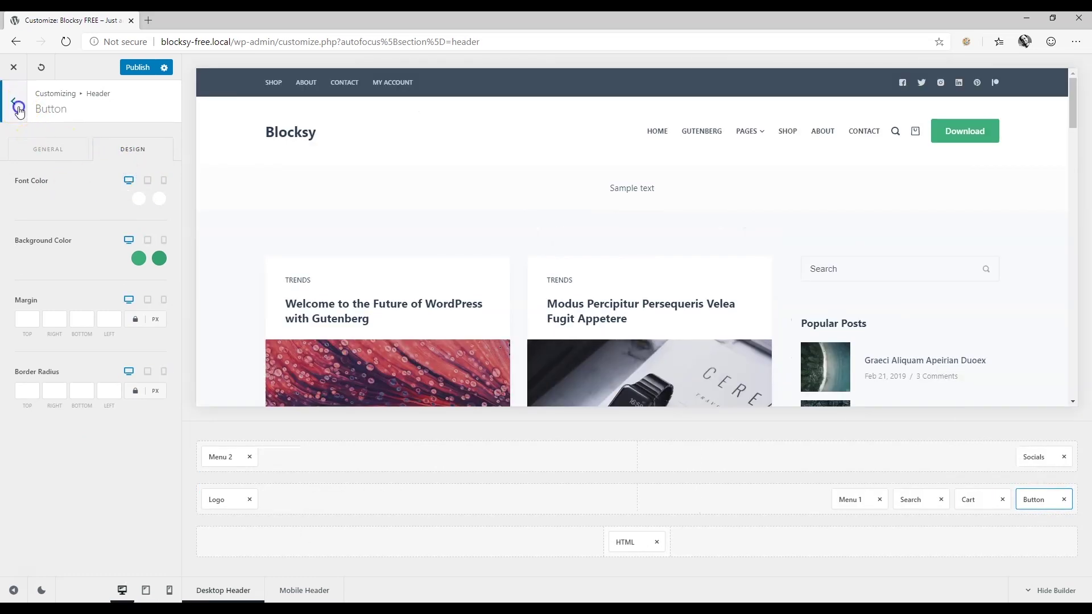
# Try the basket cart icon, revert to the bag, keep Link To Cart Page, reset Icon Size to 15 px.
pyautogui.click(44, 311)
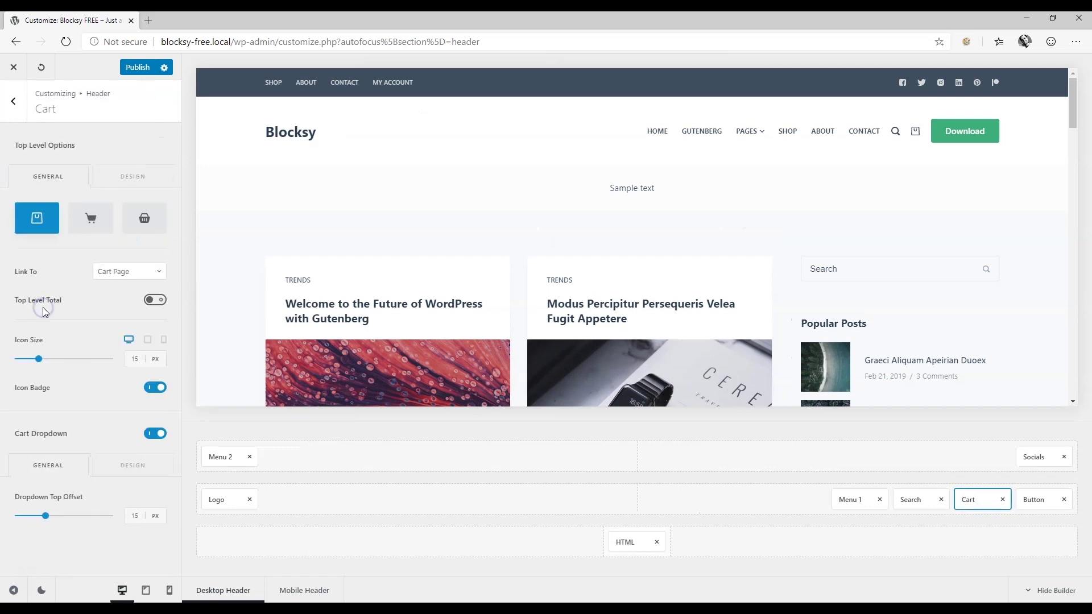
pyautogui.click(140, 221)
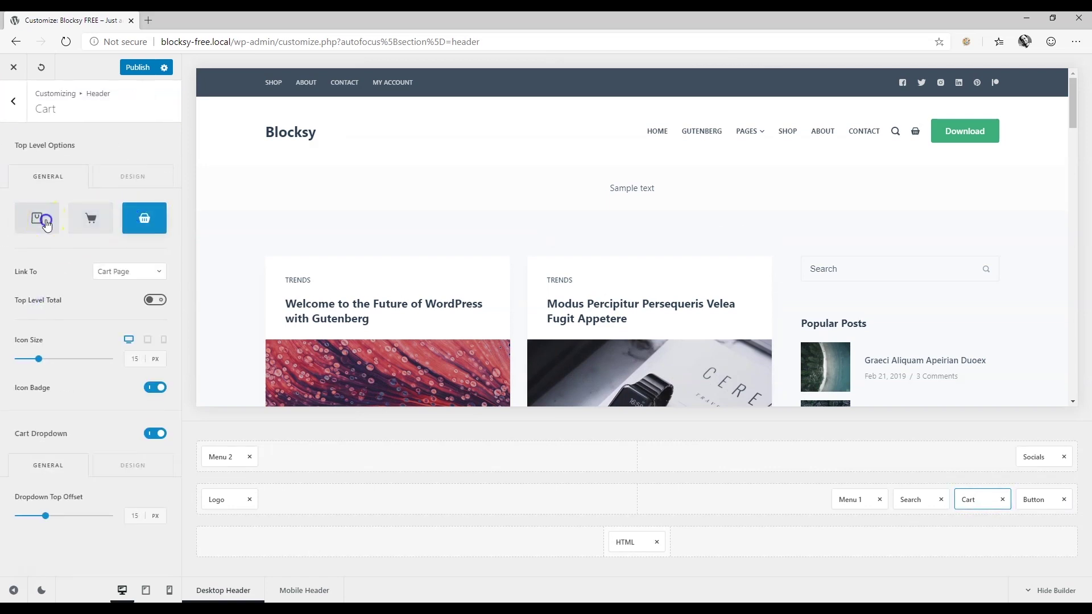
pyautogui.click(47, 223)
pyautogui.click(117, 272)
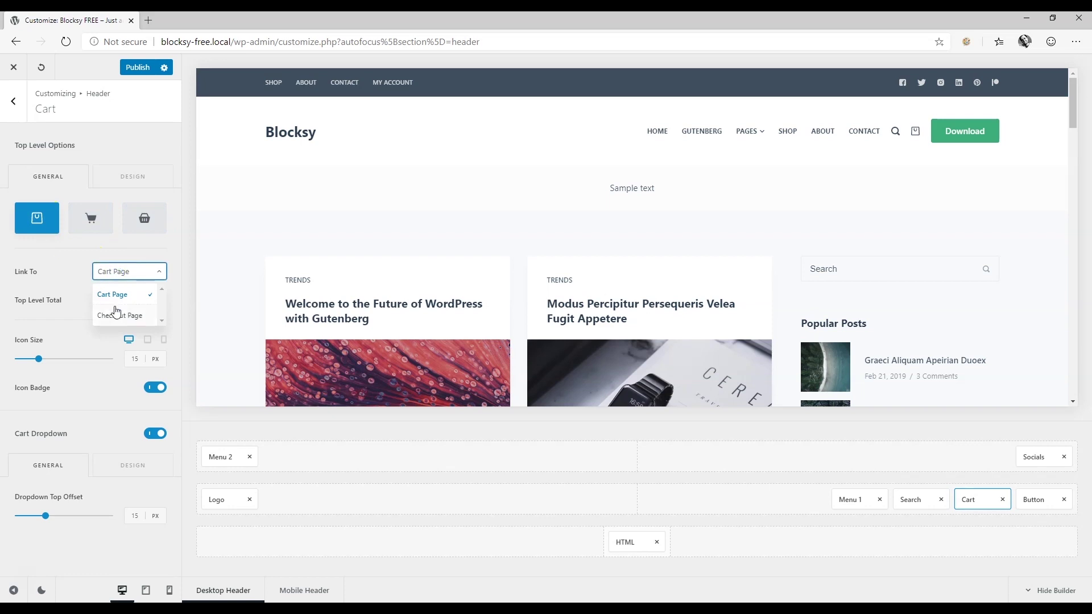
pyautogui.click(121, 271)
pyautogui.click(134, 293)
pyautogui.click(159, 301)
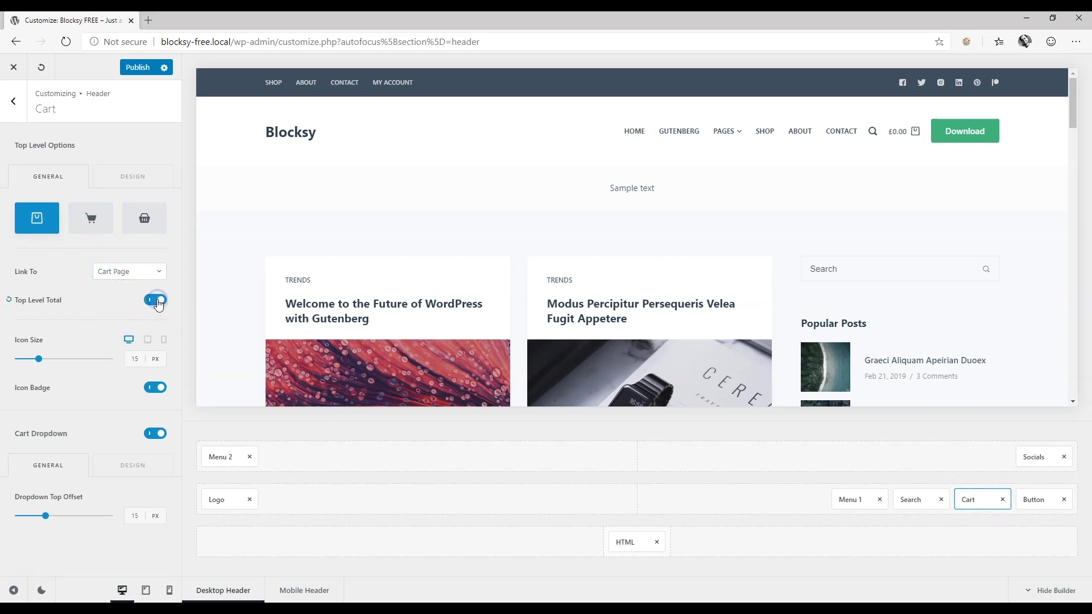
pyautogui.moveTo(39, 359)
pyautogui.mouseDown()
pyautogui.moveTo(75, 359)
pyautogui.moveTo(48, 359)
pyautogui.mouseUp()
pyautogui.click(10, 339)
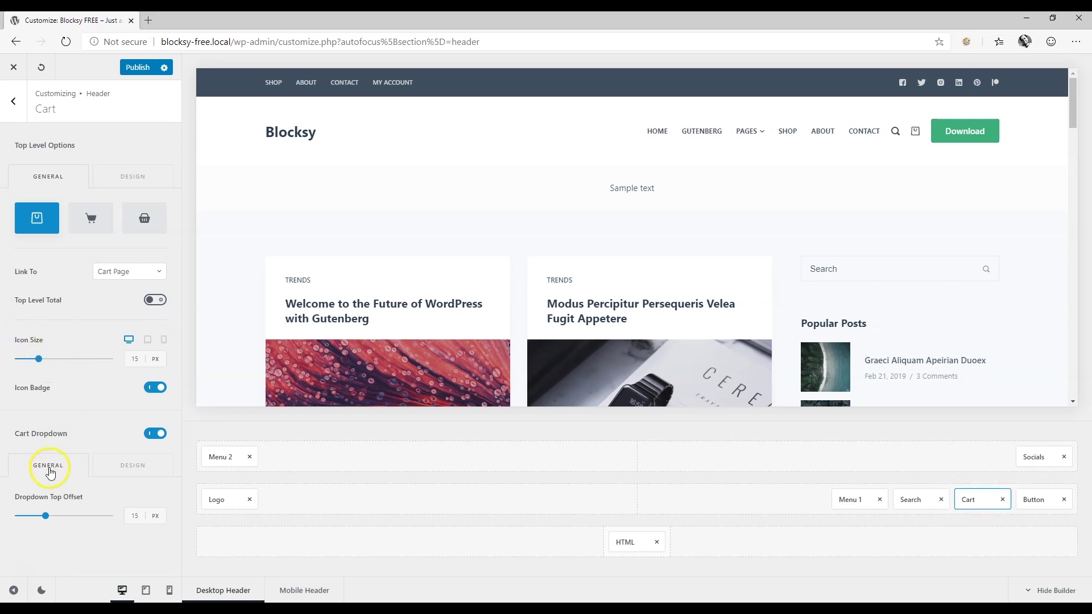
# Browse the cart's dropdown and design options, then bring up the Logo settings.
pyautogui.click(124, 467)
pyautogui.click(67, 467)
pyautogui.click(143, 181)
pyautogui.click(57, 180)
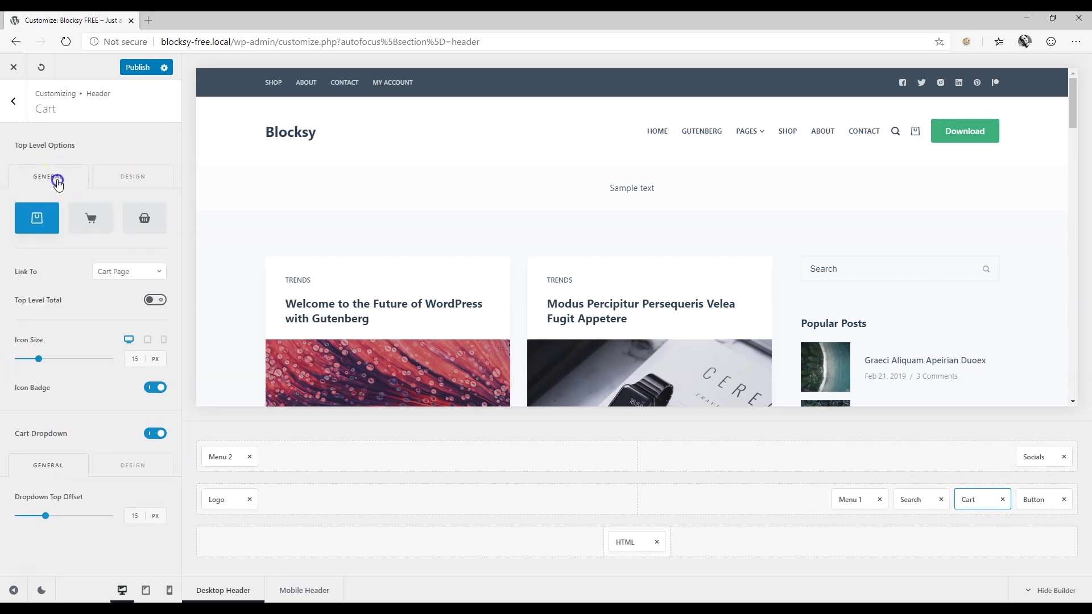
pyautogui.click(13, 102)
pyautogui.click(45, 337)
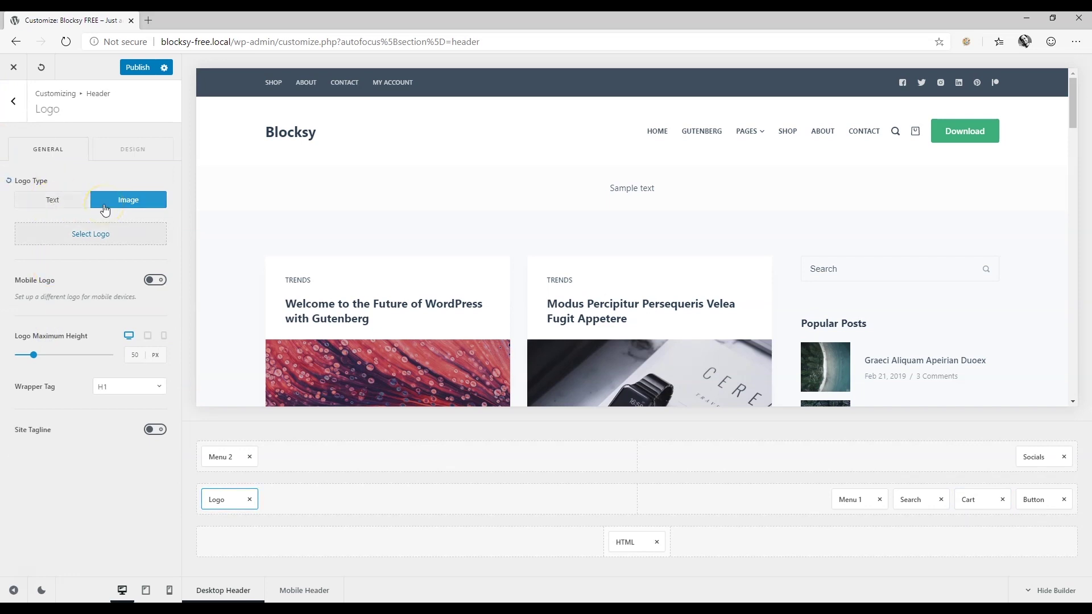
# Toggle the separate mobile logo off again, keep the H1 wrapper tag, and leave the tagline hidden.
pyautogui.click(155, 280)
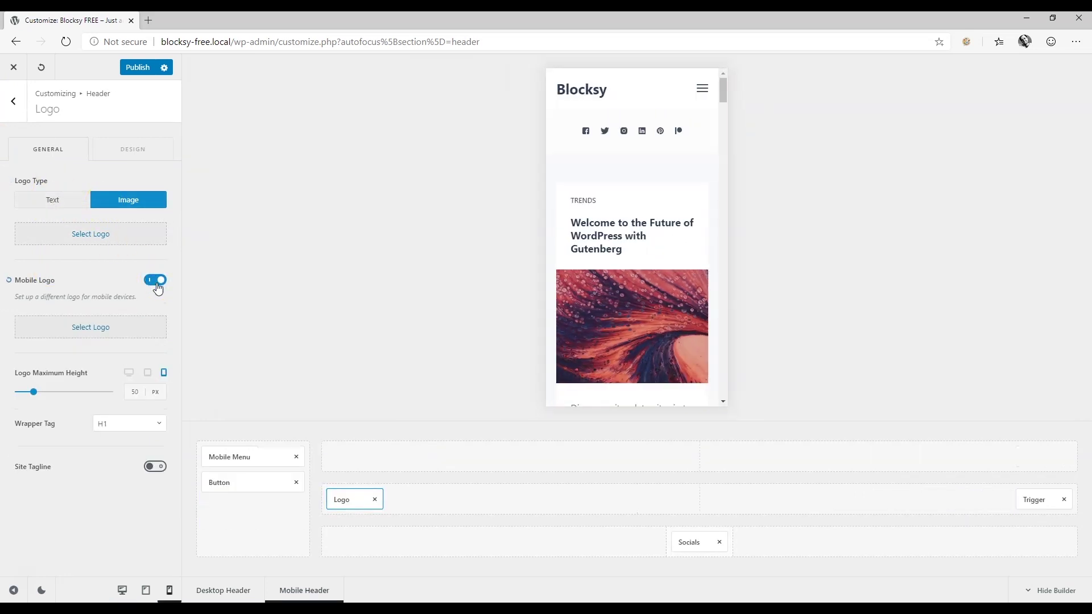
pyautogui.click(157, 282)
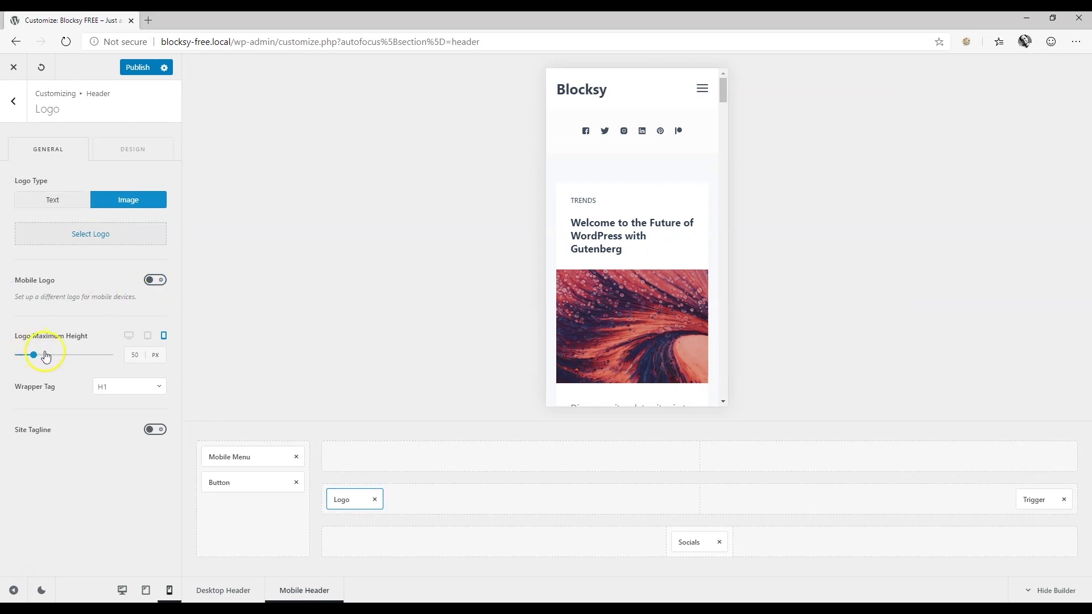
pyautogui.click(105, 388)
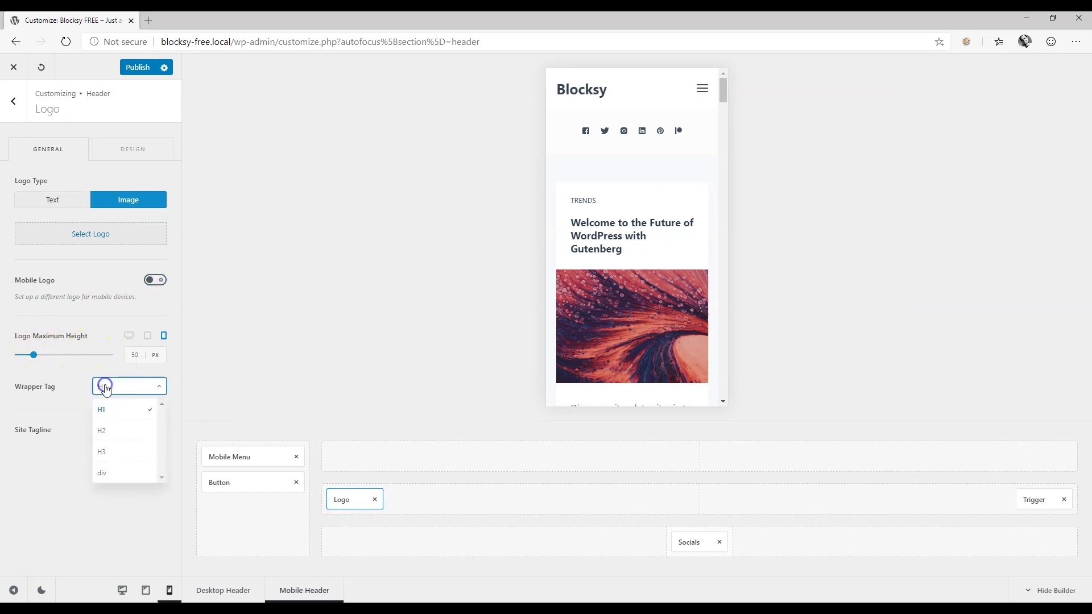
pyautogui.click(134, 408)
pyautogui.click(153, 430)
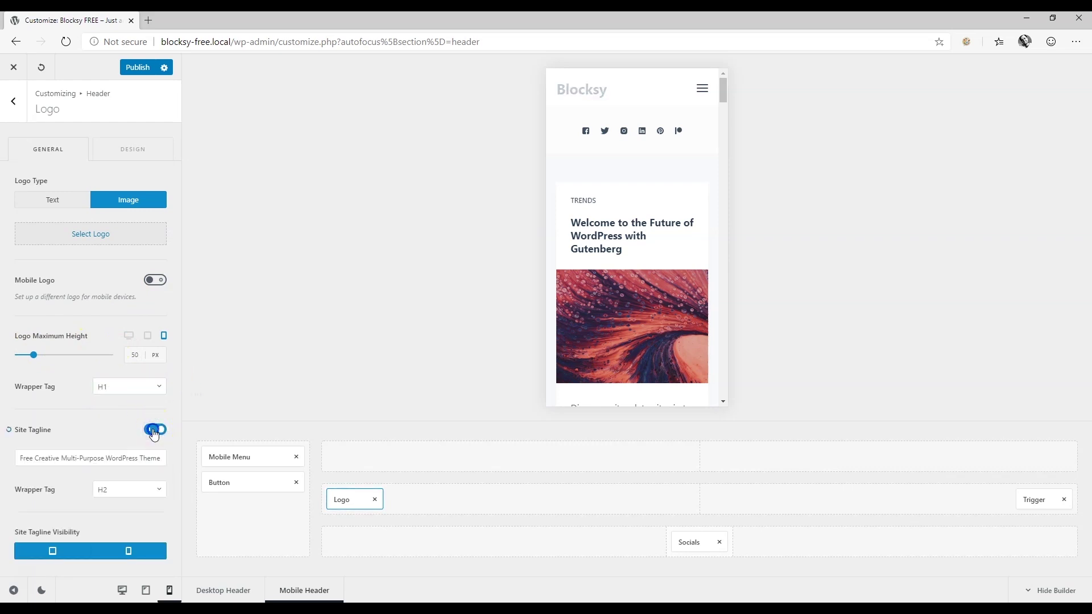
pyautogui.click(153, 430)
# On the Desktop Header, open Menu 1, try the second top-level layout and lower item height to 50.
pyautogui.click(14, 101)
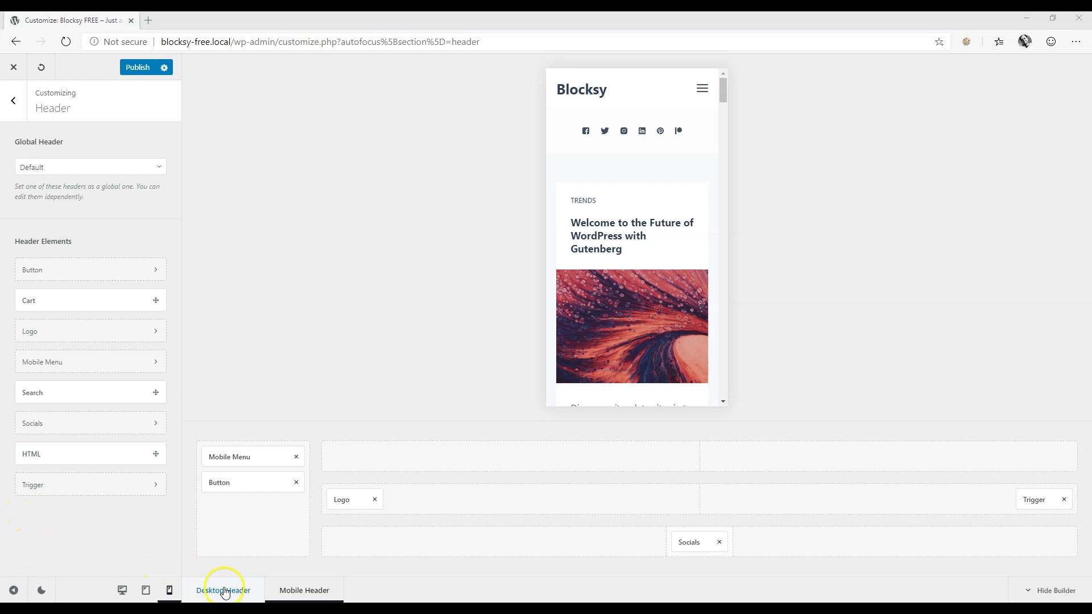
pyautogui.click(224, 592)
pyautogui.click(71, 364)
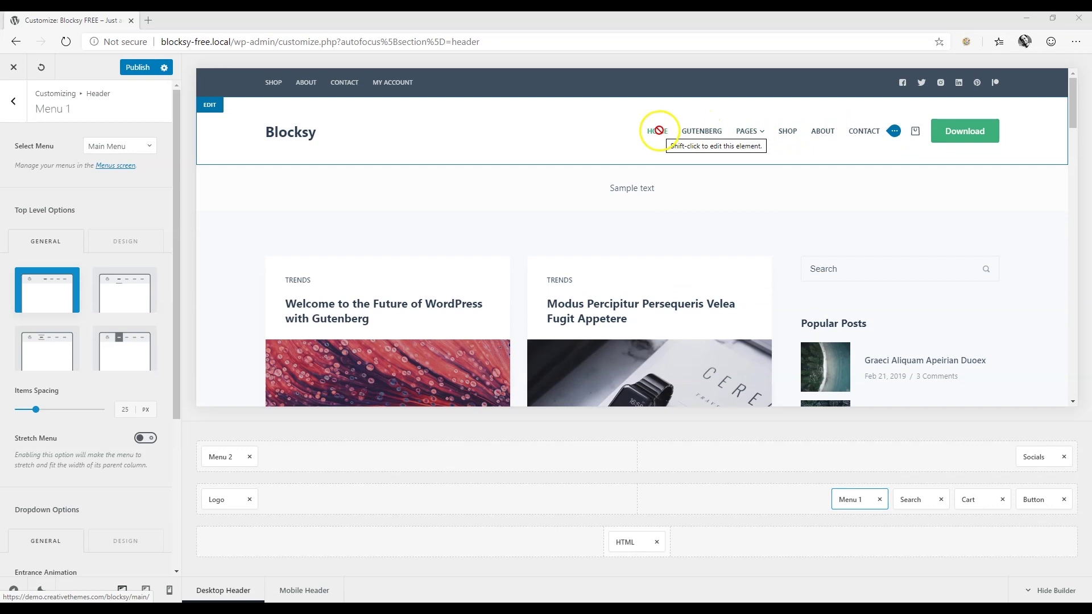
pyautogui.click(125, 294)
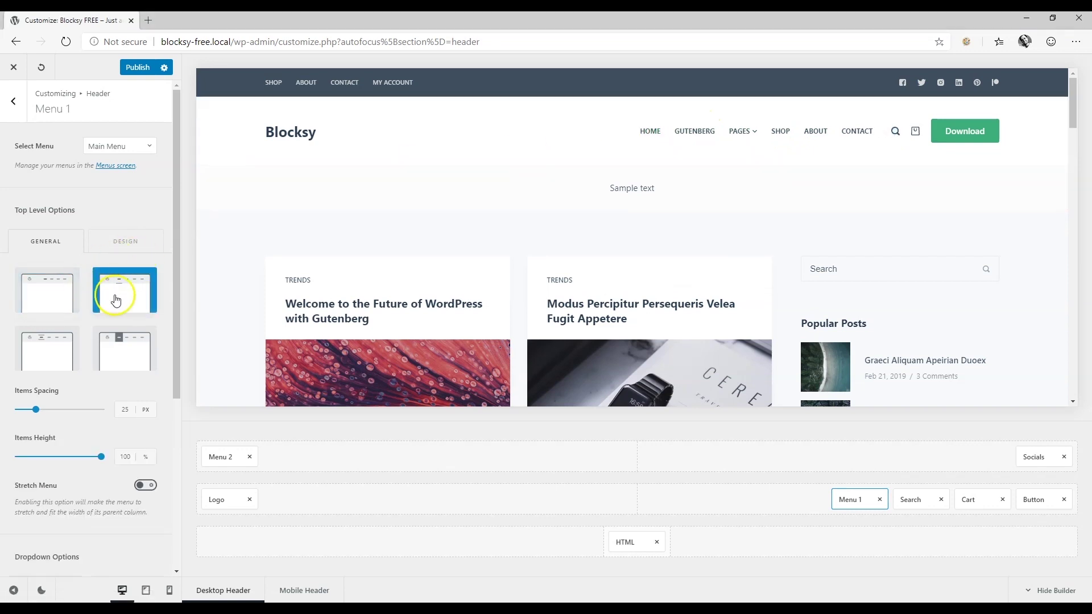
pyautogui.moveTo(767, 140)
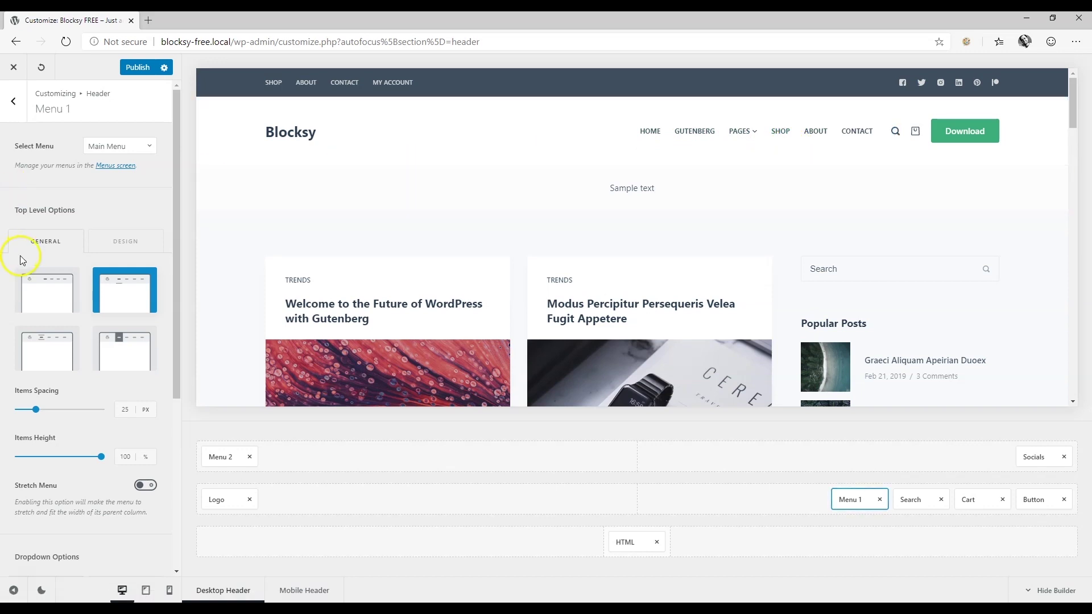
pyautogui.moveTo(100, 457); pyautogui.dragTo(71, 458)
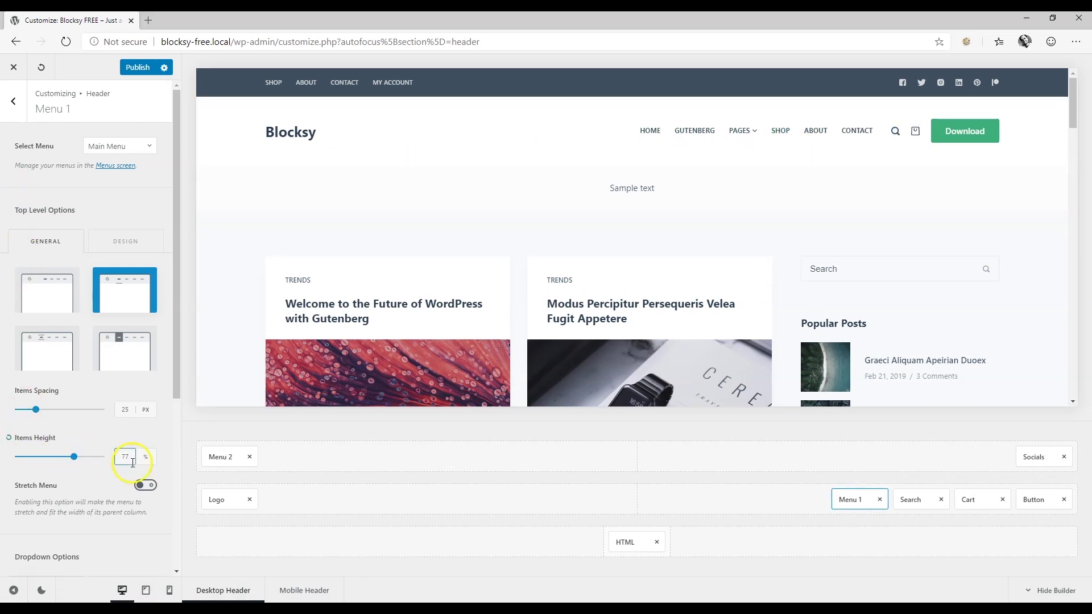
pyautogui.write('50')
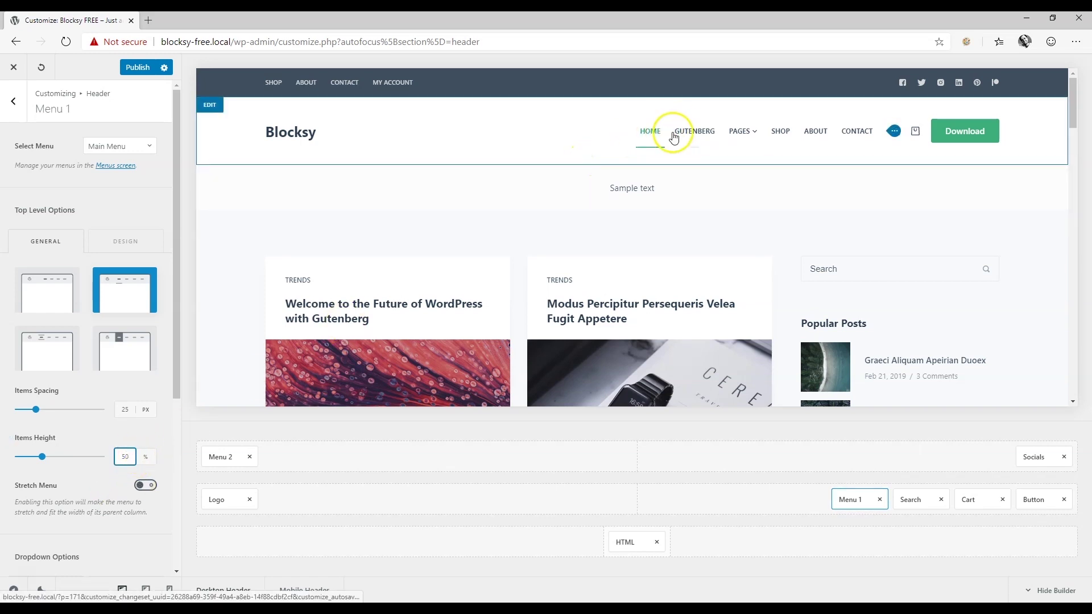
pyautogui.moveTo(744, 131)
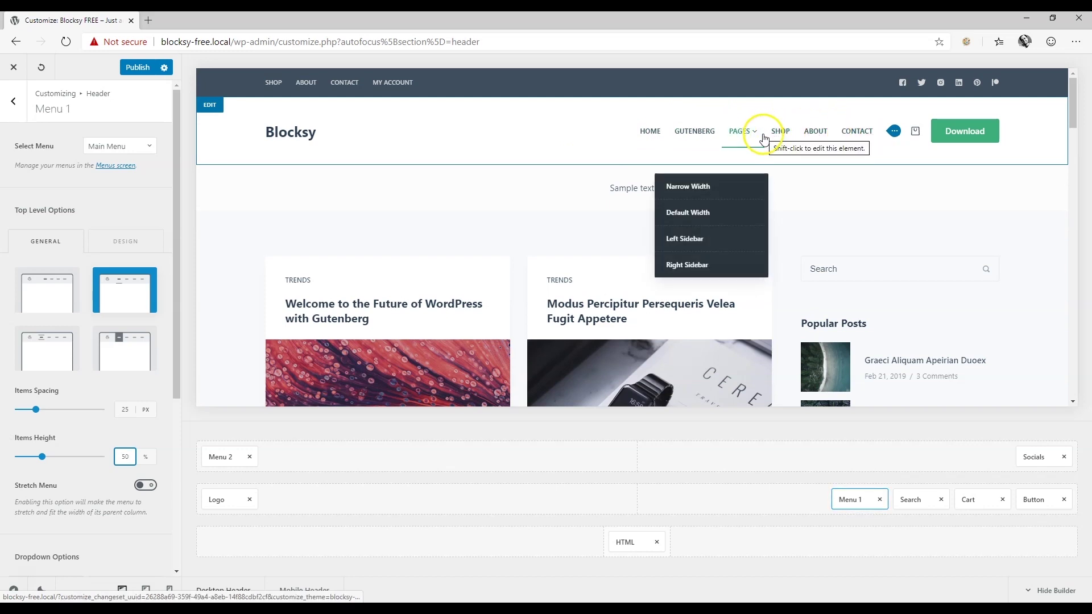
# Try other menu layout styles, set items height to 39% and spacing to 73 px, leaving Stretch Menu off.
pyautogui.click(136, 364)
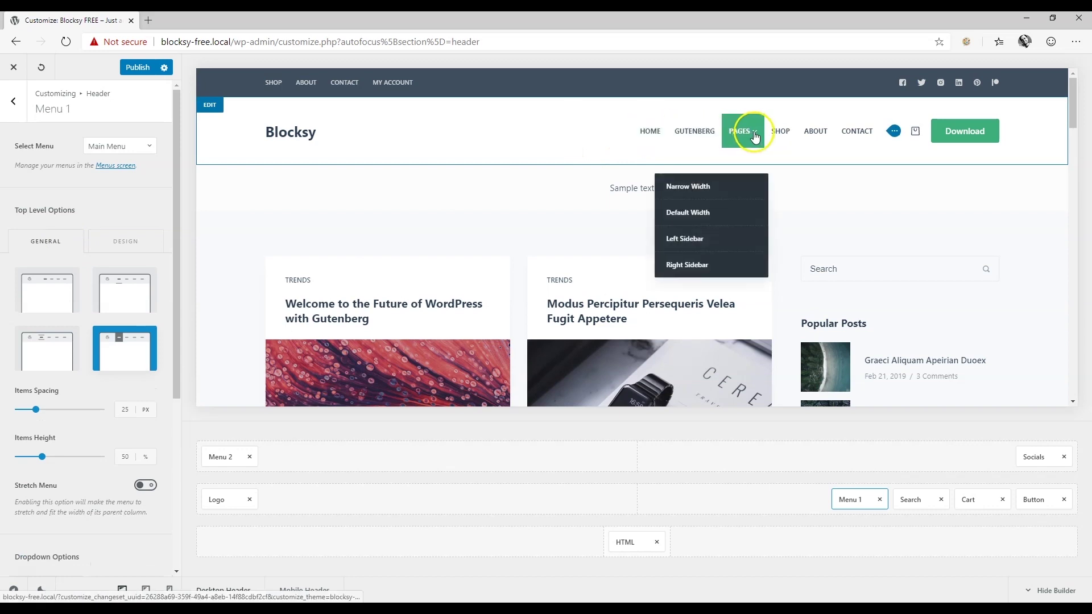
pyautogui.click(135, 243)
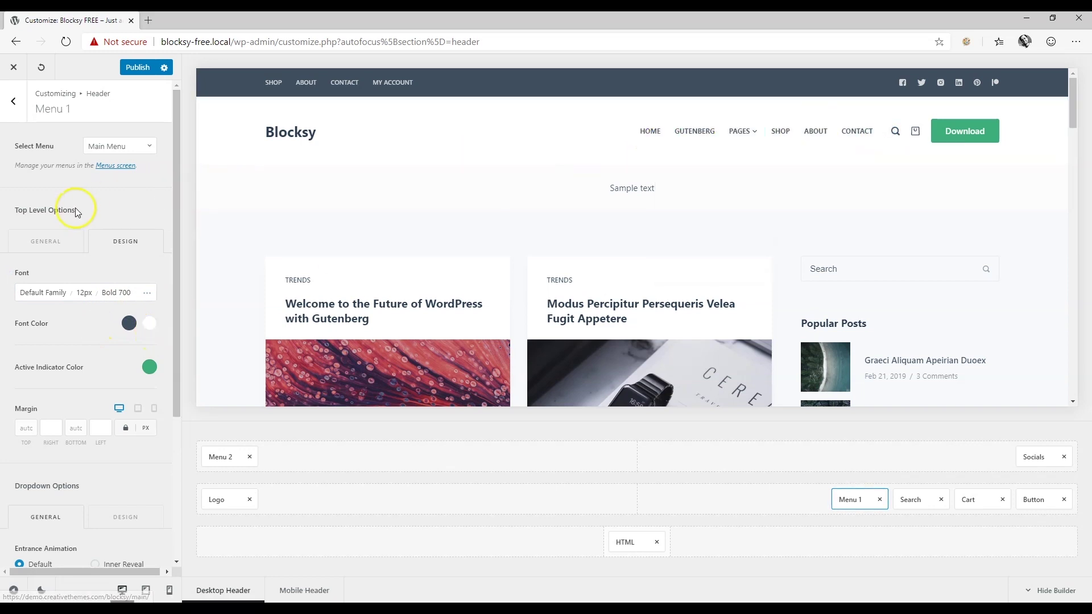
pyautogui.click(45, 244)
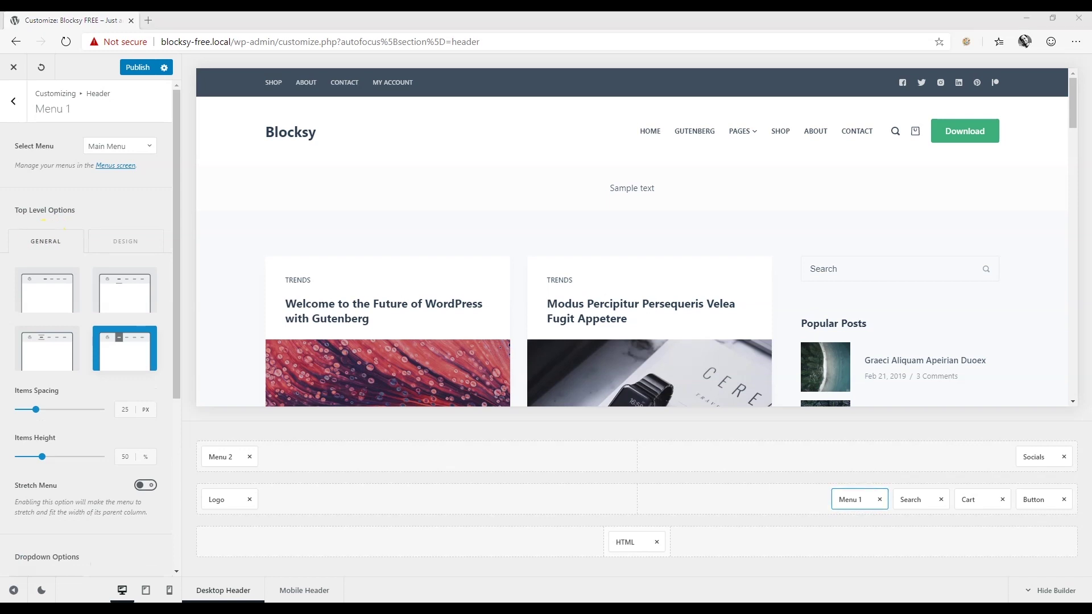
pyautogui.click(41, 346)
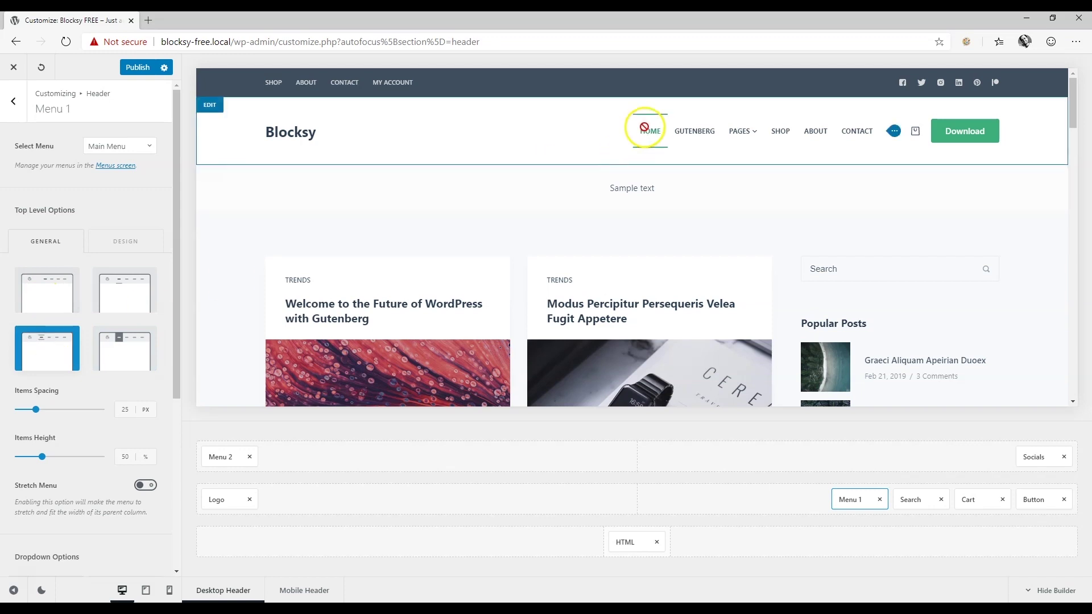
pyautogui.moveTo(734, 134)
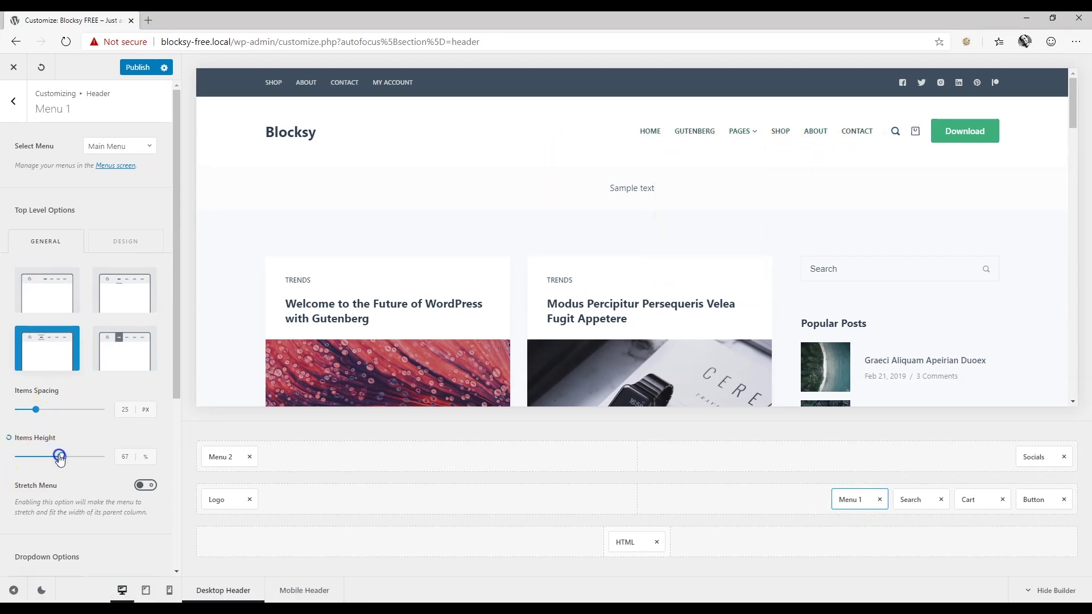
pyautogui.moveTo(59, 458); pyautogui.dragTo(70, 457)
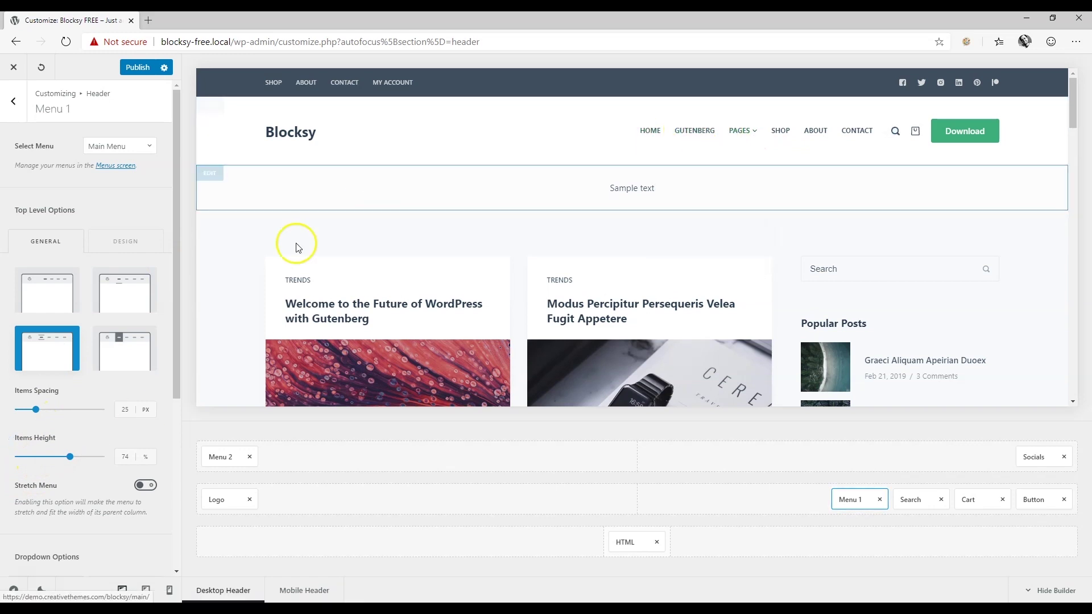
pyautogui.moveTo(64, 458); pyautogui.dragTo(29, 457)
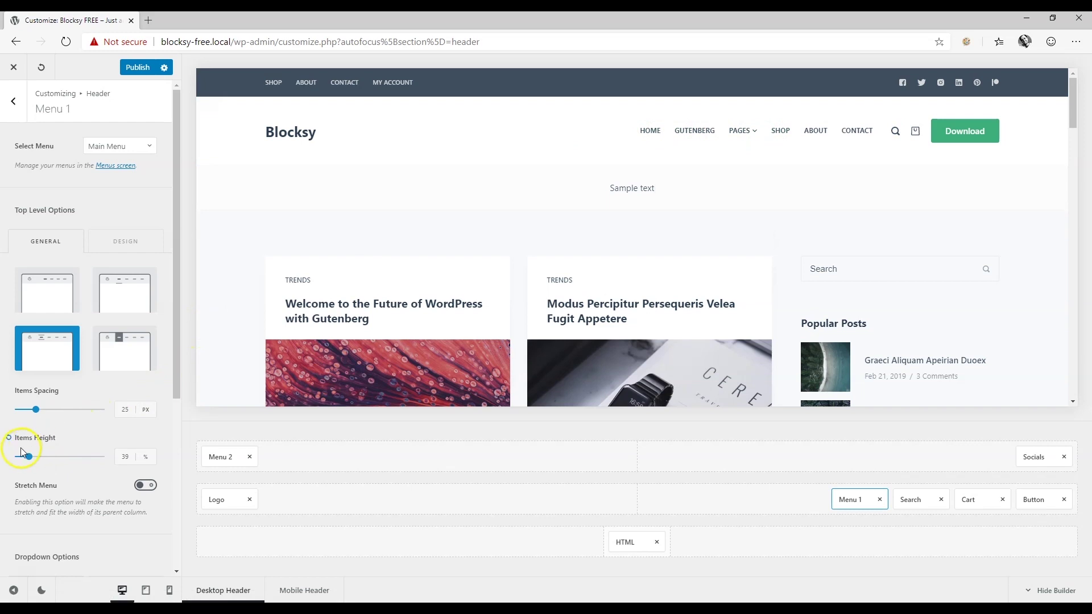
pyautogui.moveTo(25, 415); pyautogui.dragTo(77, 410)
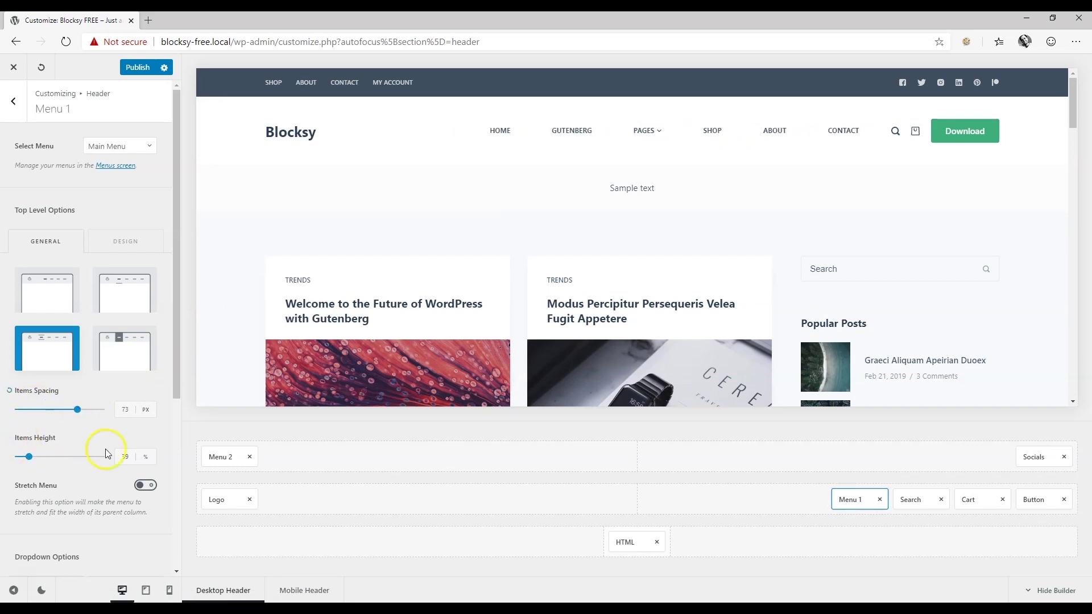
pyautogui.click(146, 485)
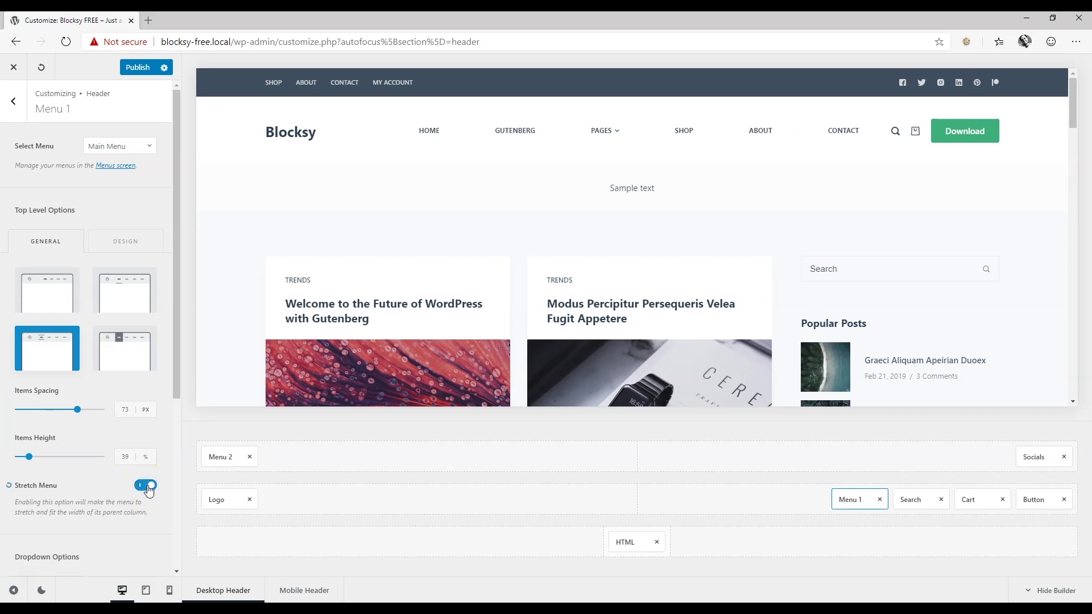
pyautogui.click(146, 485)
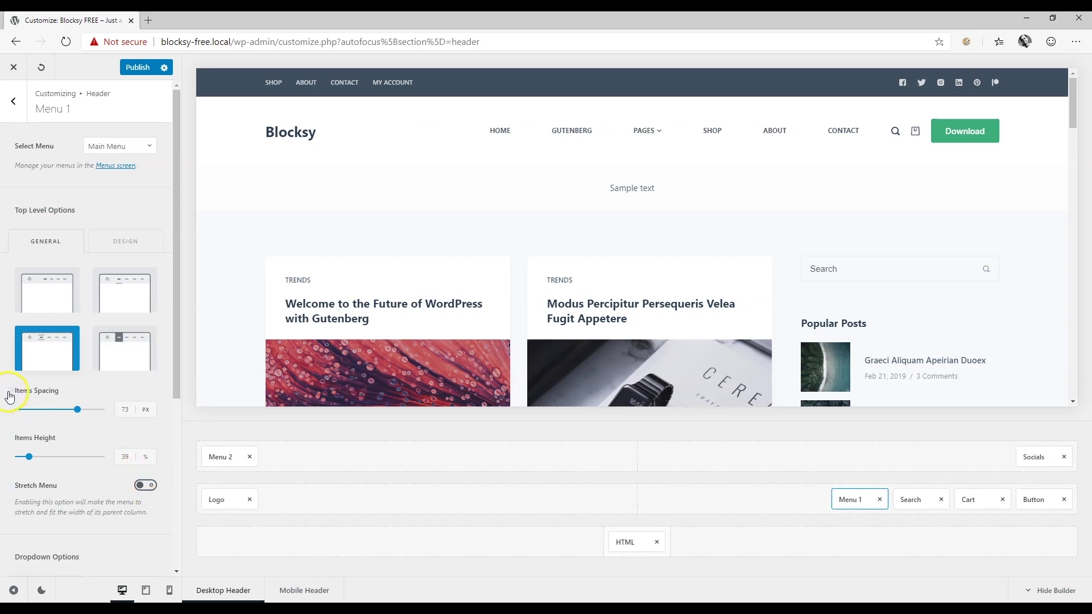
pyautogui.moveTo(78, 410); pyautogui.dragTo(36, 410)
# Raise the dropdown top offset, set Dropdown Width to 273 px and item vertical spacing to 24 px.
pyautogui.moveTo(29, 457); pyautogui.dragTo(102, 457)
pyautogui.scroll(-5, 67, 390)
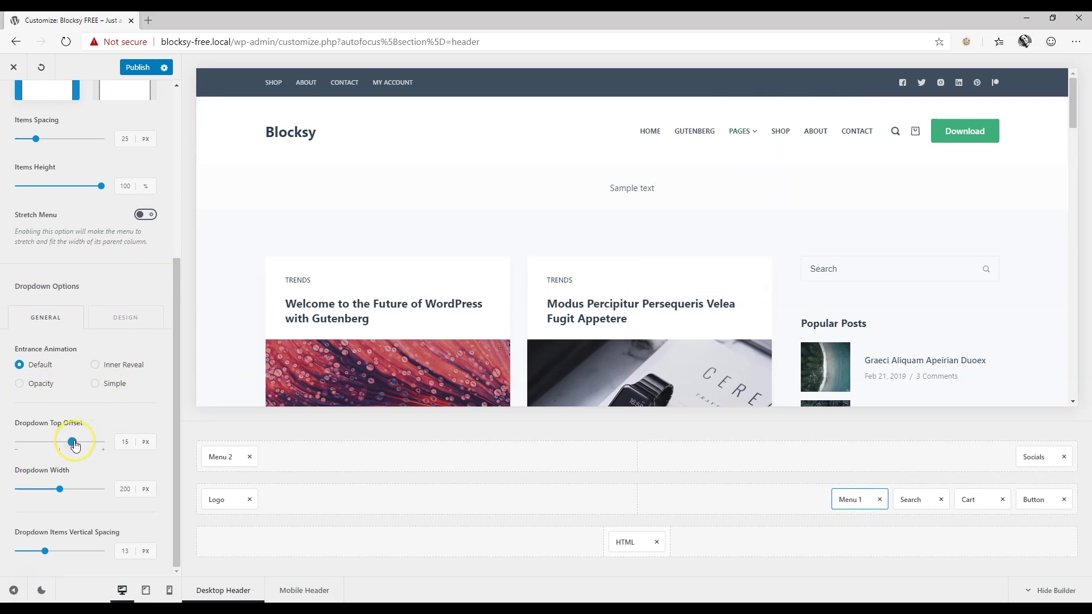
pyautogui.moveTo(77, 445); pyautogui.dragTo(87, 445)
pyautogui.moveTo(741, 170)
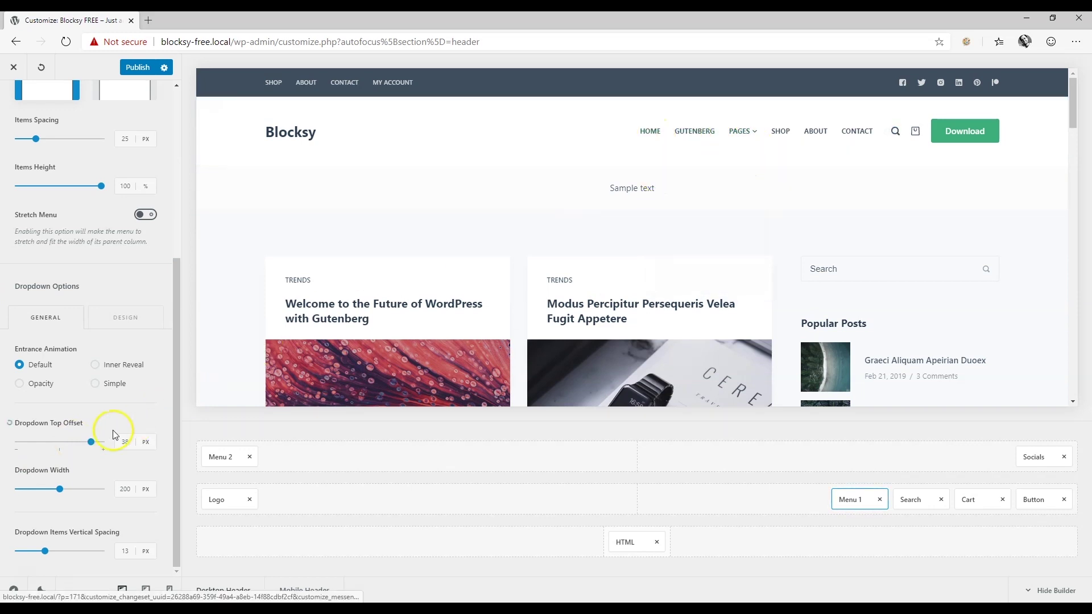
pyautogui.moveTo(91, 442); pyautogui.dragTo(38, 447)
pyautogui.moveTo(738, 147)
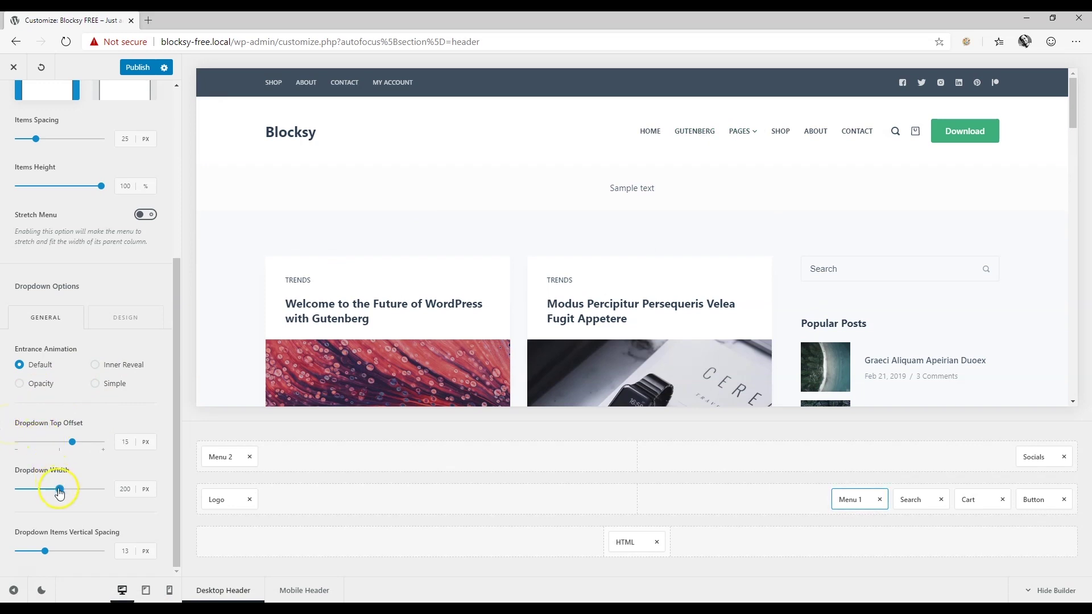
pyautogui.moveTo(86, 490); pyautogui.dragTo(90, 491)
pyautogui.moveTo(45, 550); pyautogui.dragTo(73, 550)
pyautogui.moveTo(736, 139)
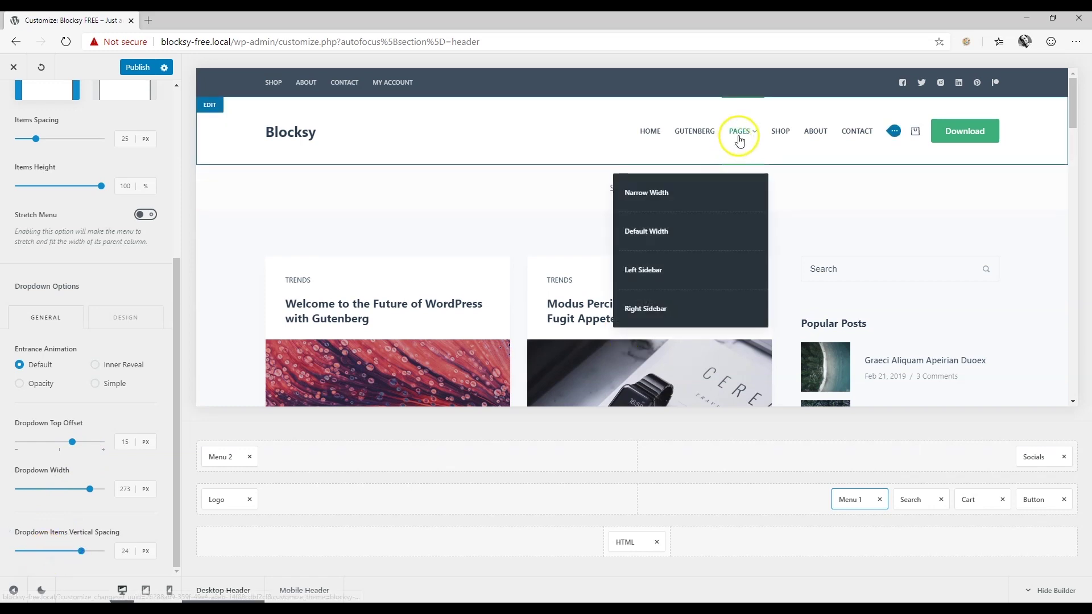
# Try white, solid dropdown item dividers, then reset Items Divider and Dropdown Width to defaults.
pyautogui.click(135, 324)
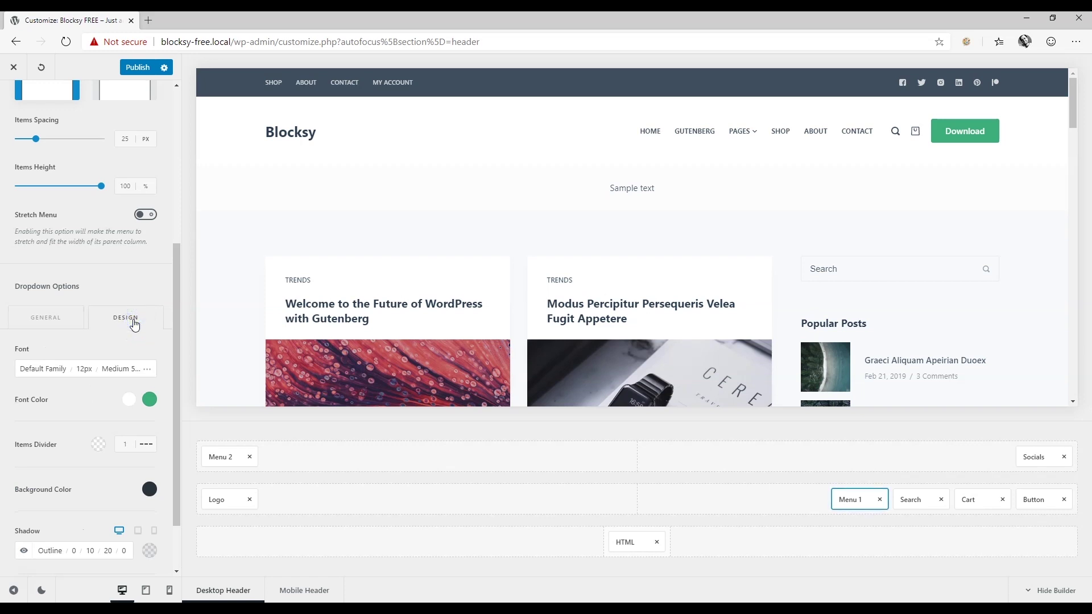
pyautogui.scroll(-1, 134, 325)
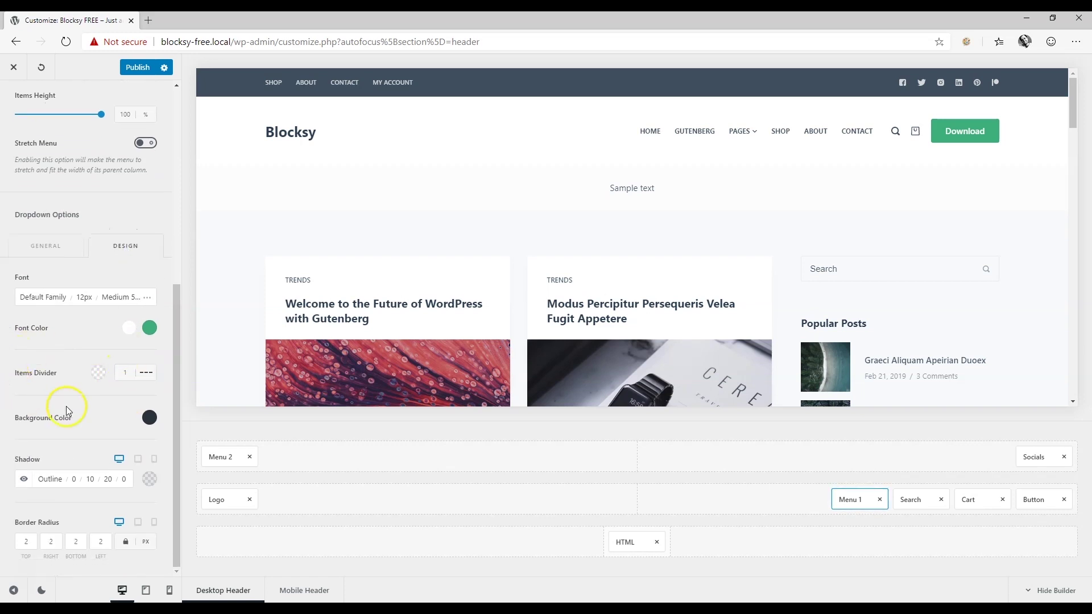
pyautogui.click(98, 373)
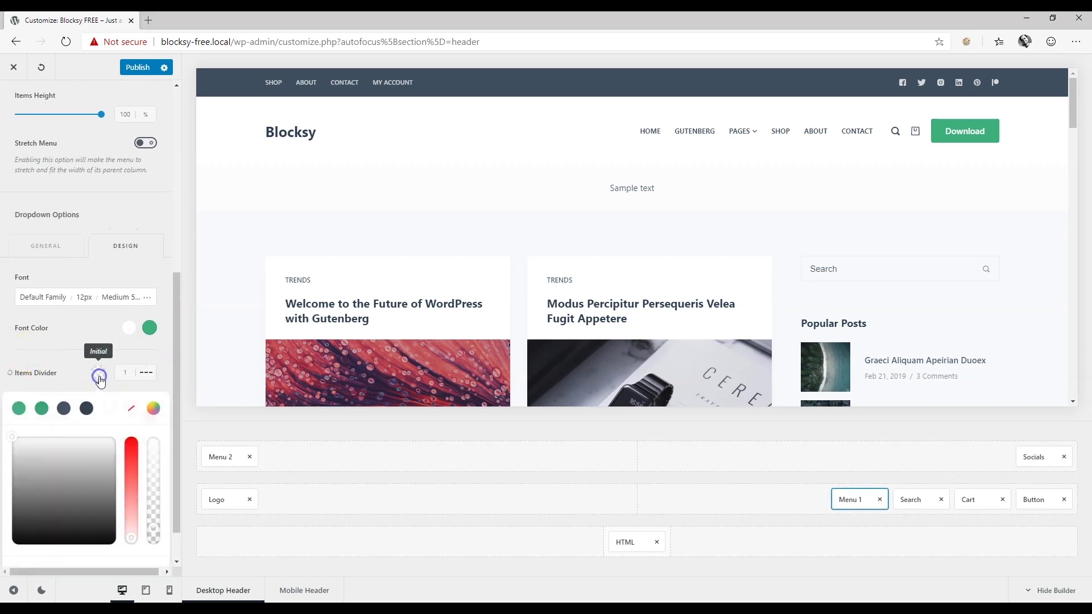
pyautogui.click(105, 412)
pyautogui.moveTo(742, 132)
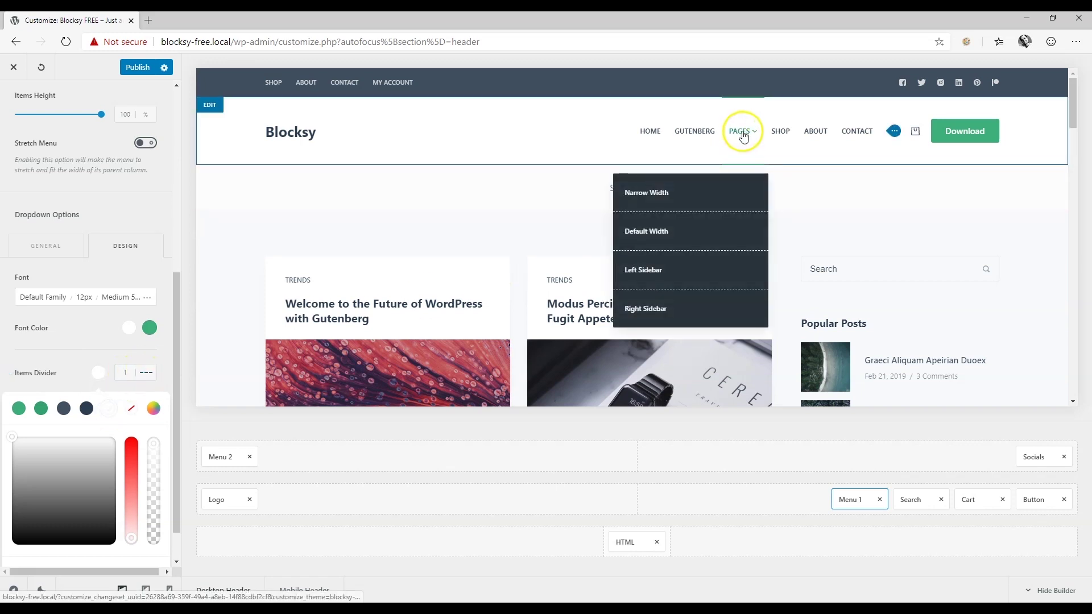
pyautogui.click(150, 373)
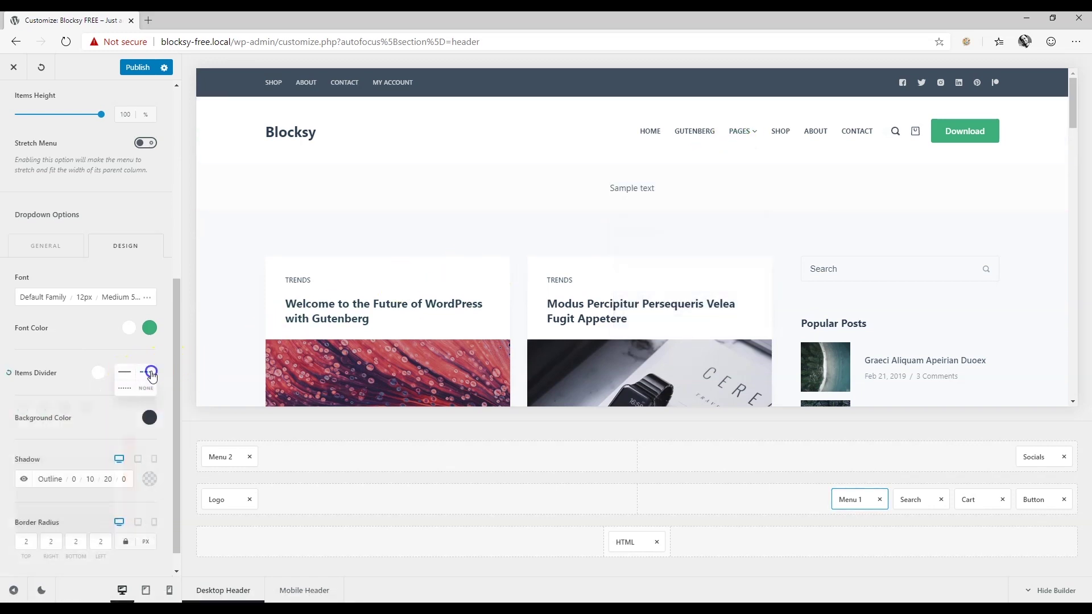
pyautogui.click(126, 372)
pyautogui.moveTo(734, 134)
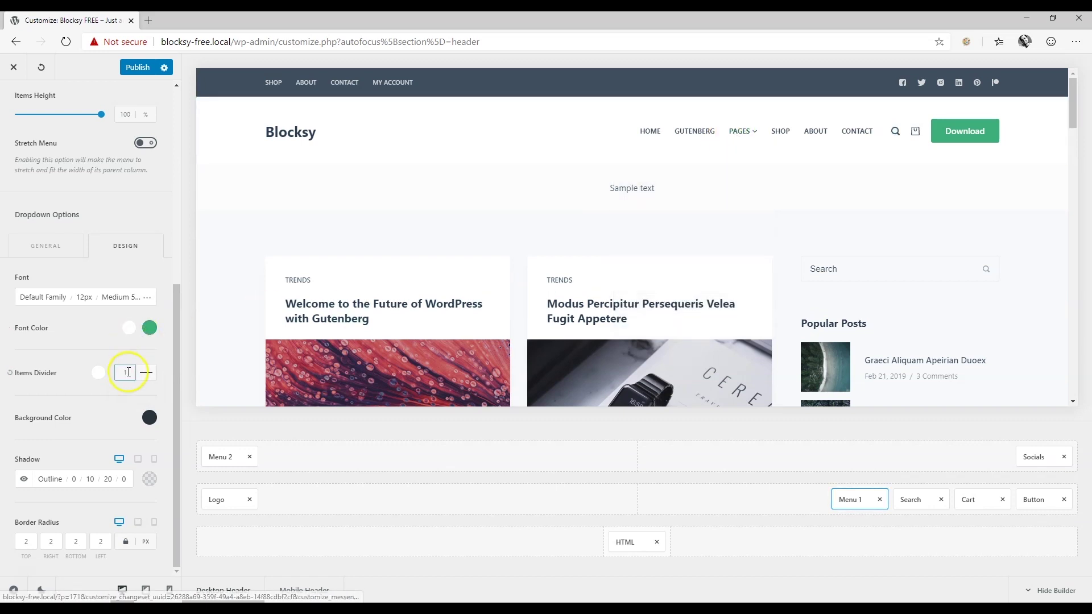
pyautogui.click(9, 373)
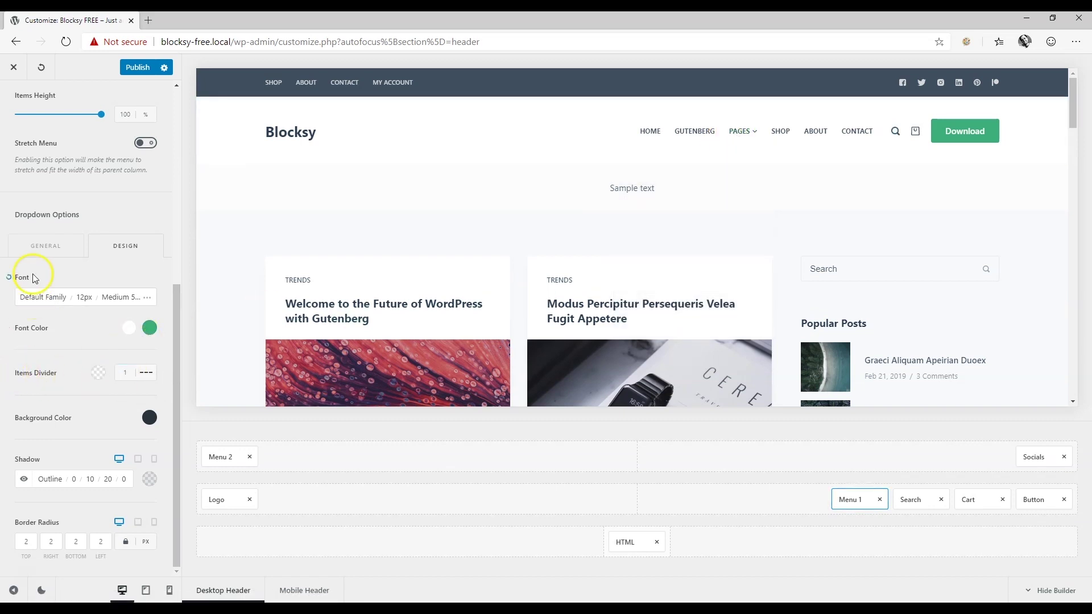
pyautogui.click(46, 244)
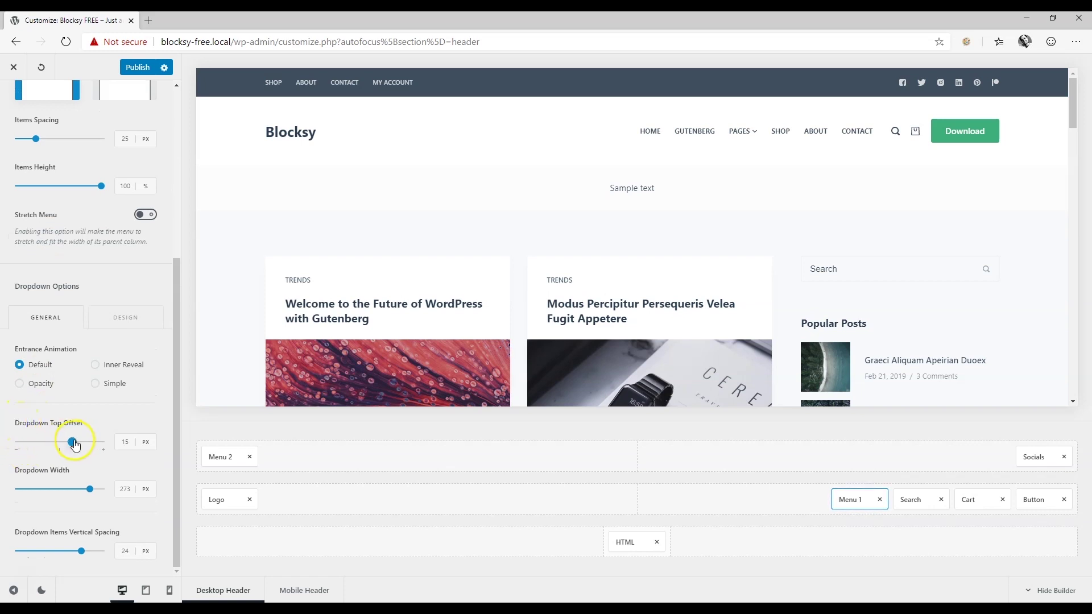
pyautogui.click(9, 471)
# Enlarge the header search element's icon size.
pyautogui.scroll(5, 46, 144)
pyautogui.click(13, 108)
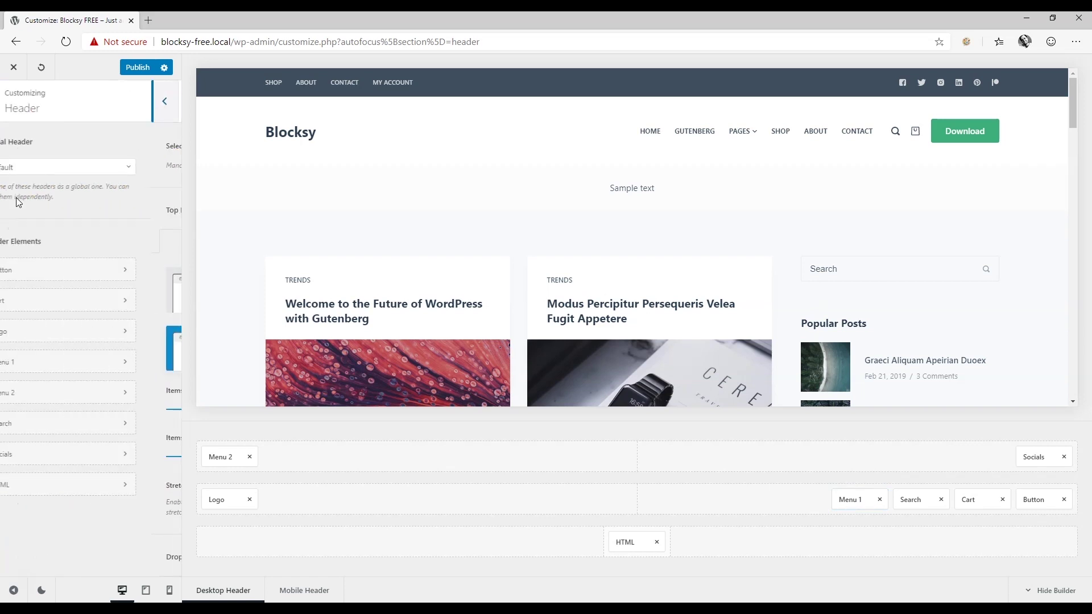
pyautogui.click(39, 429)
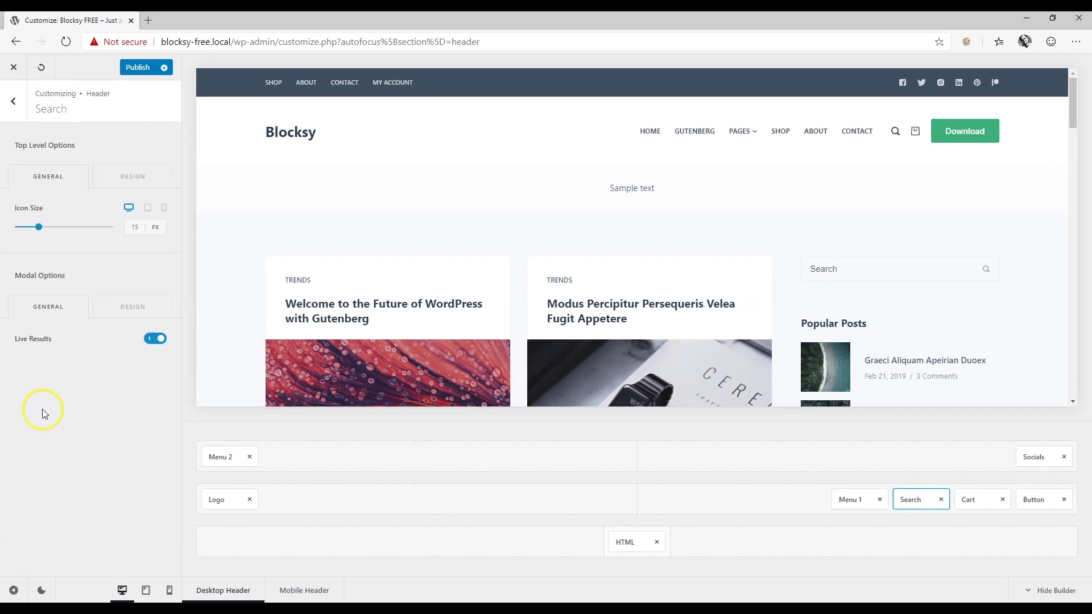
pyautogui.moveTo(43, 229)
pyautogui.mouseDown()
pyautogui.moveTo(69, 228)
pyautogui.moveTo(55, 228)
pyautogui.mouseUp()
# Remove Patreon from the header social icons and add YouTube in its place.
pyautogui.click(13, 101)
pyautogui.click(51, 456)
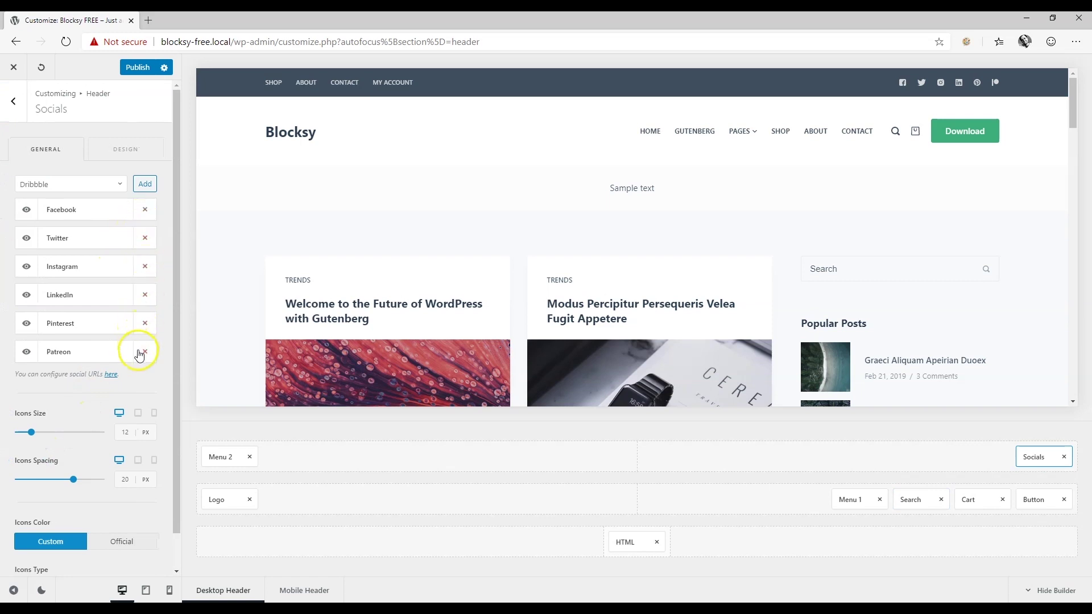
pyautogui.click(144, 353)
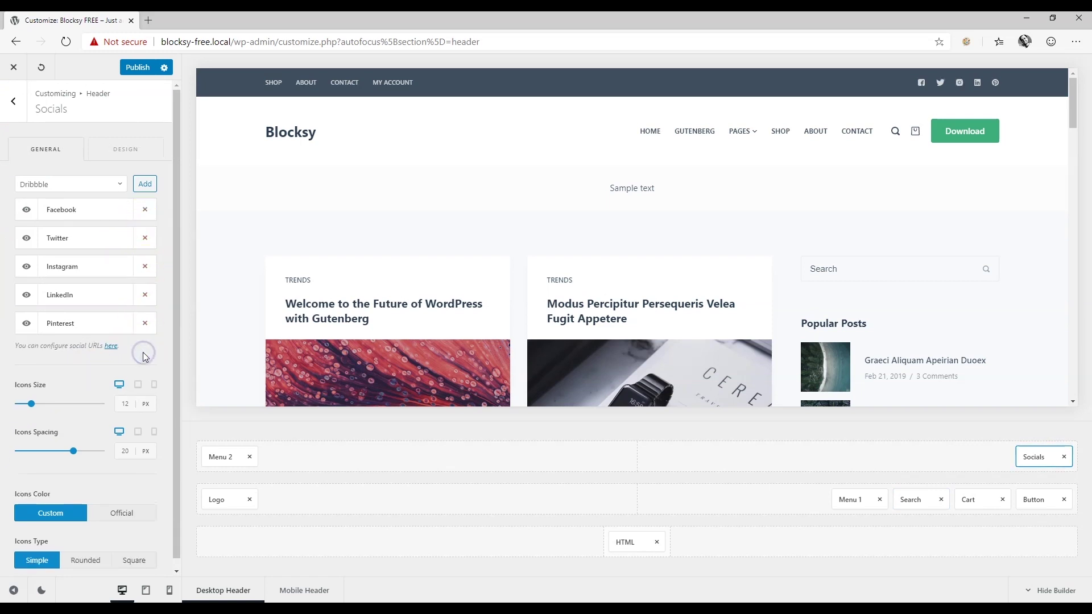
pyautogui.click(114, 184)
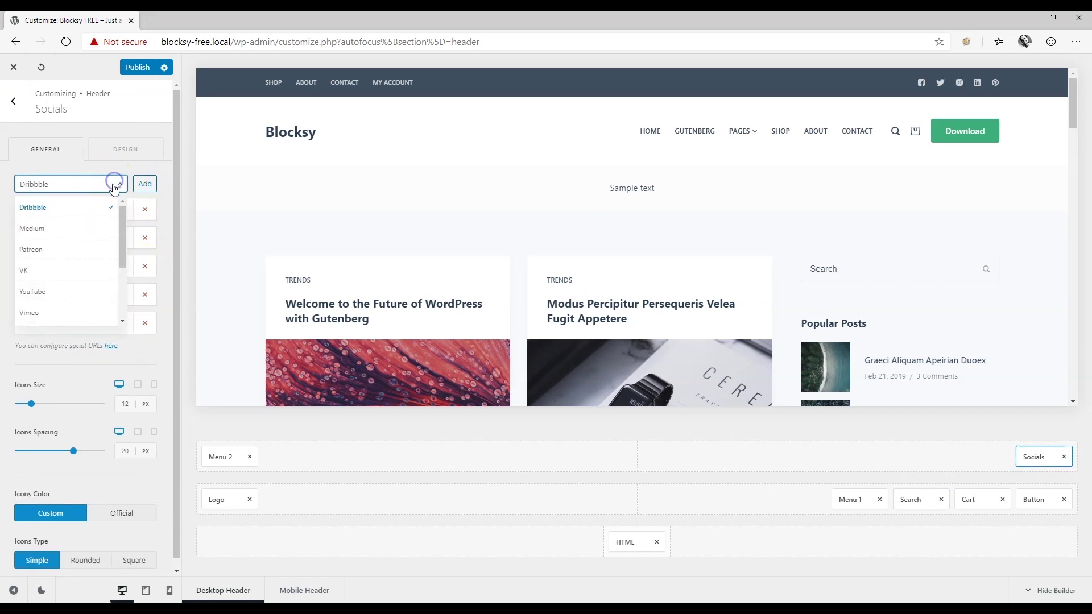
pyautogui.click(55, 290)
pyautogui.click(146, 184)
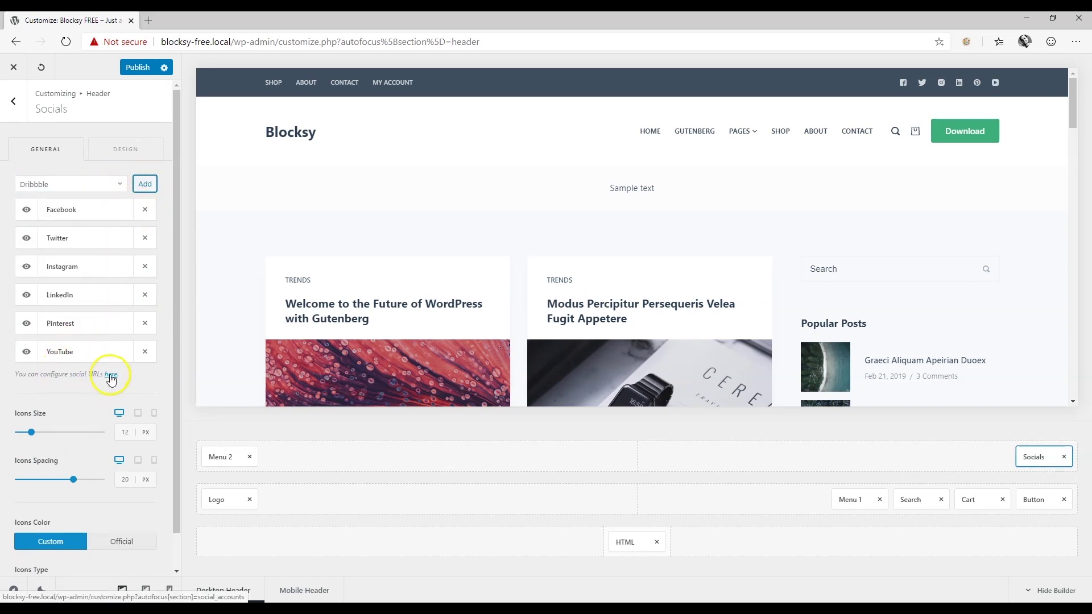
pyautogui.click(111, 375)
pyautogui.scroll(-3, 121, 385)
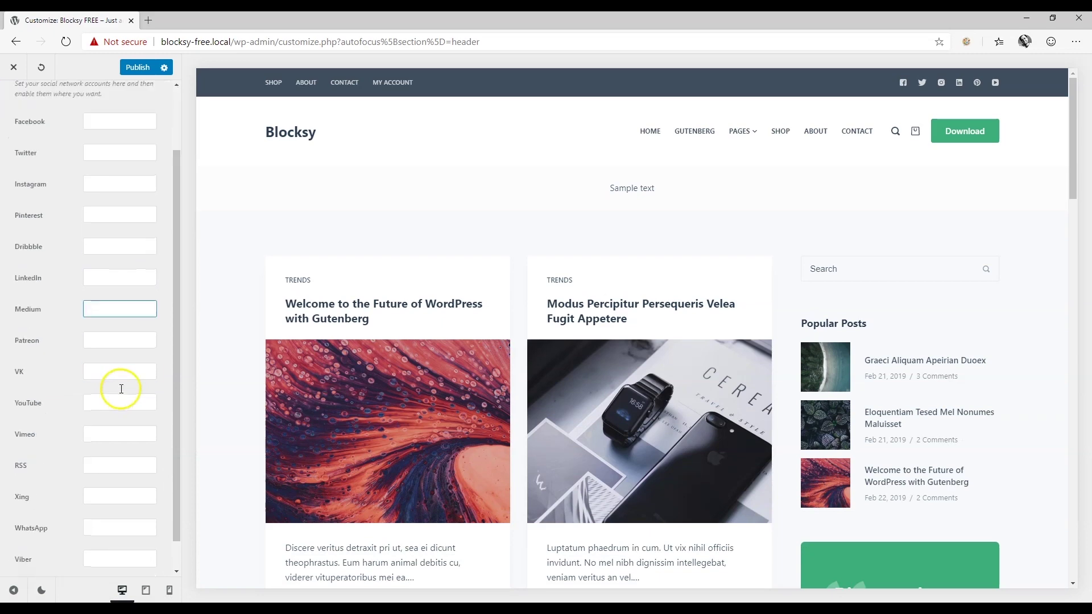
pyautogui.scroll(3, 108, 285)
pyautogui.click(14, 107)
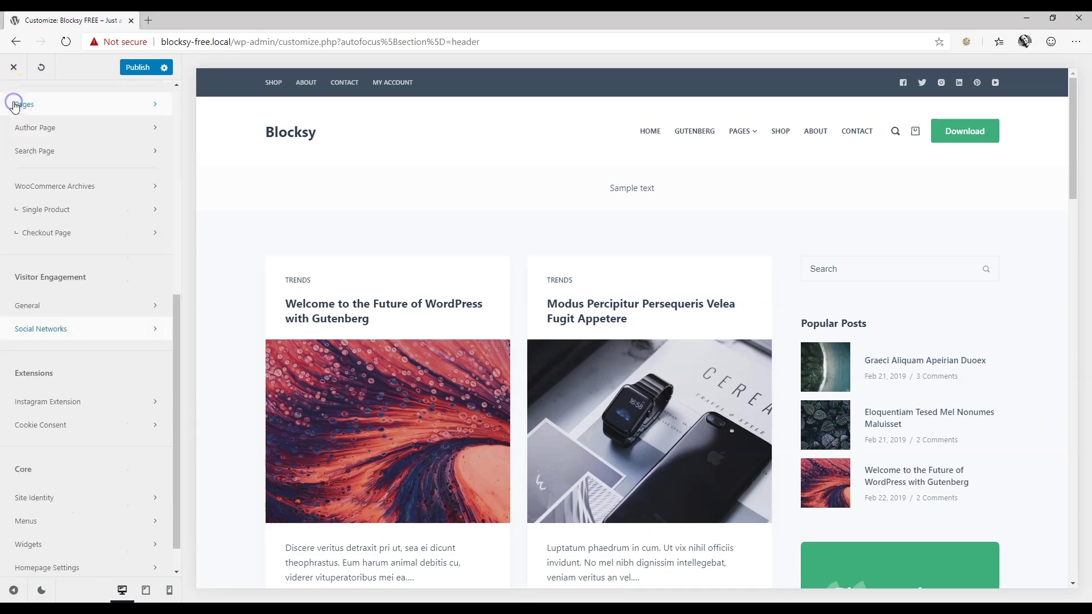
pyautogui.scroll(10, 22, 139)
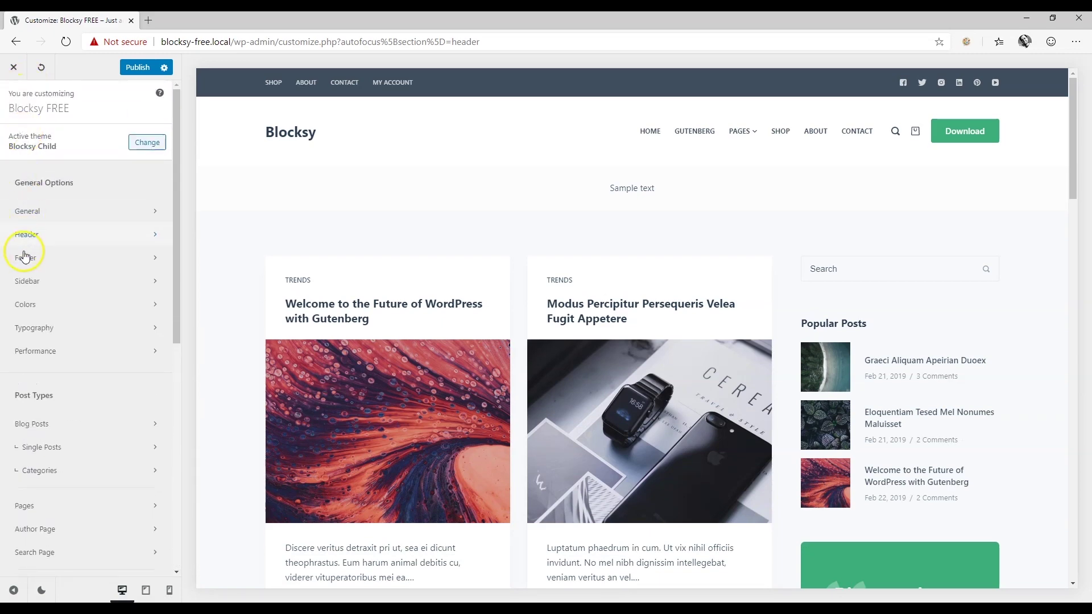
pyautogui.click(24, 240)
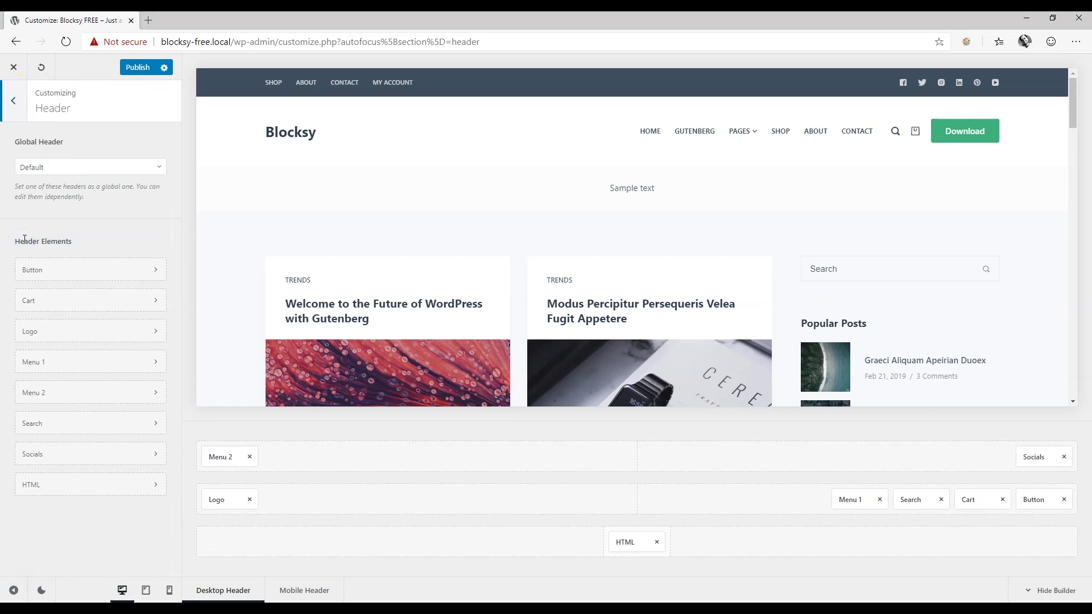
pyautogui.click(43, 454)
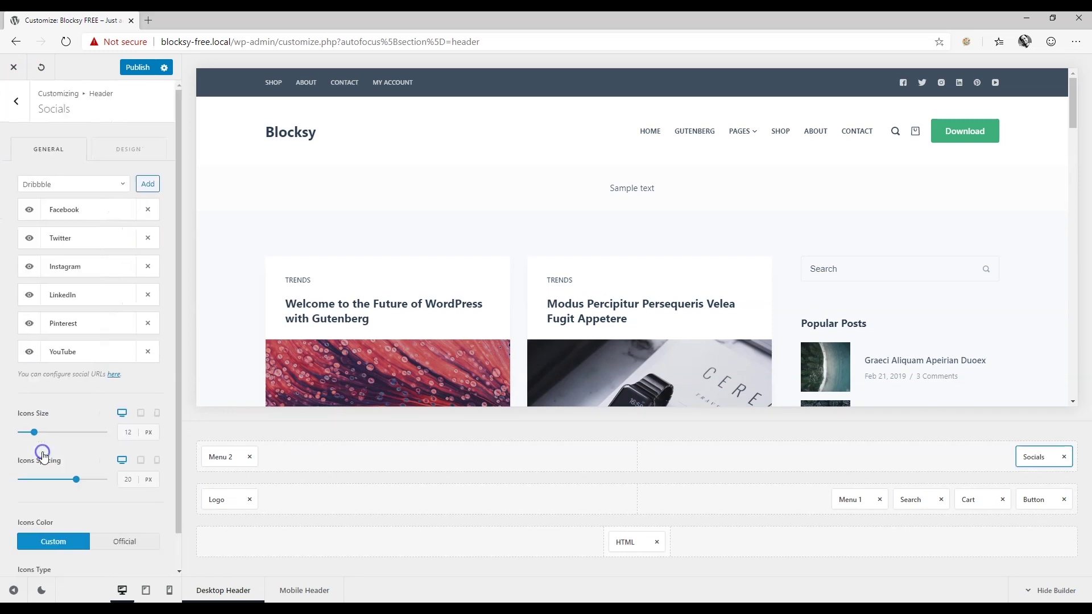
pyautogui.scroll(-1, 69, 421)
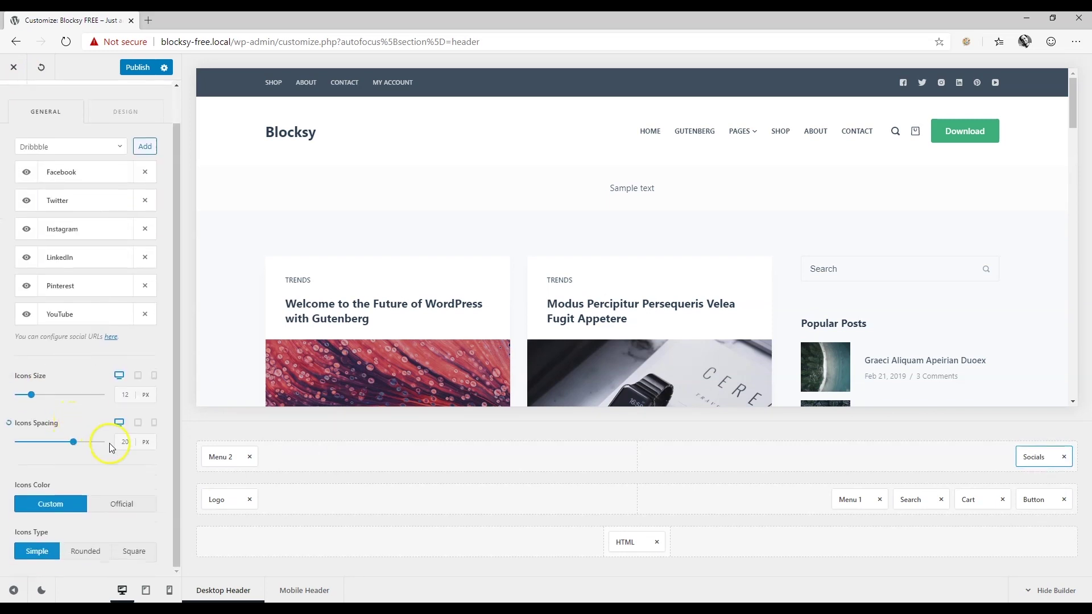
pyautogui.click(84, 553)
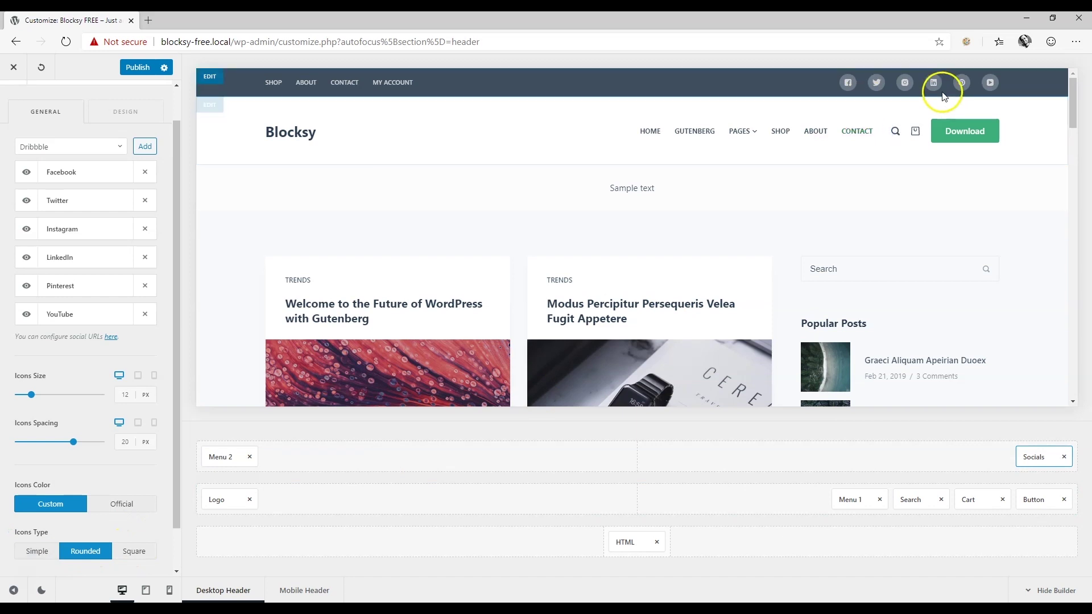
pyautogui.click(133, 553)
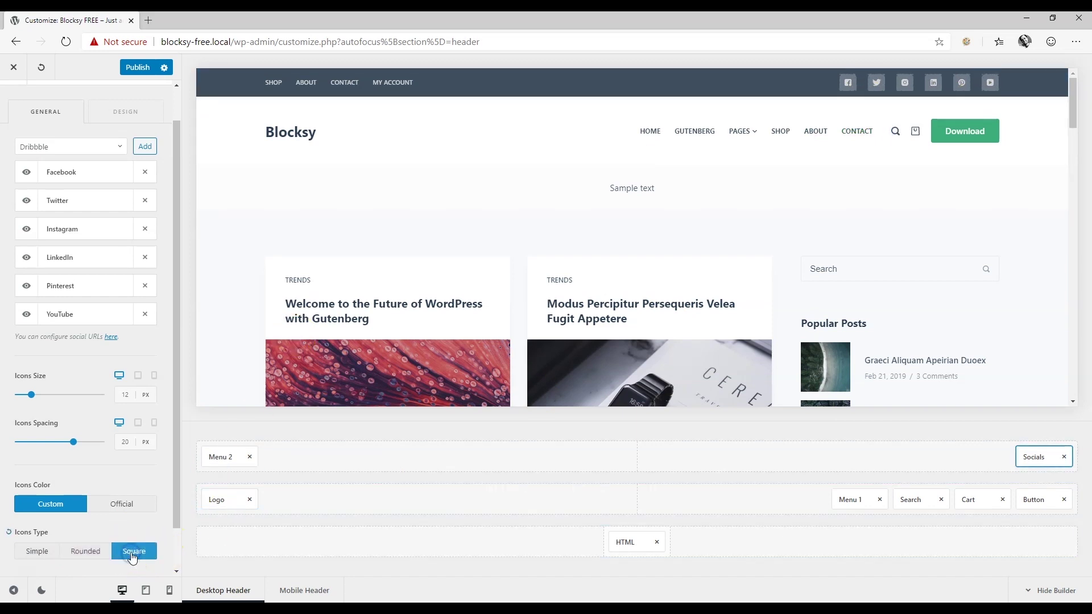
pyautogui.click(36, 552)
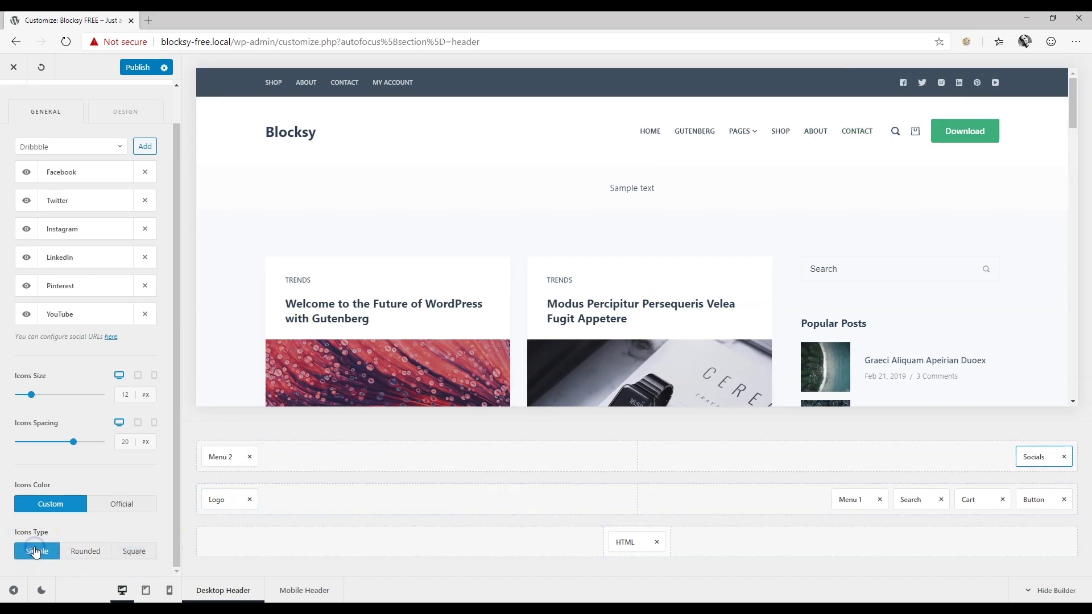
pyautogui.scroll(1, 74, 512)
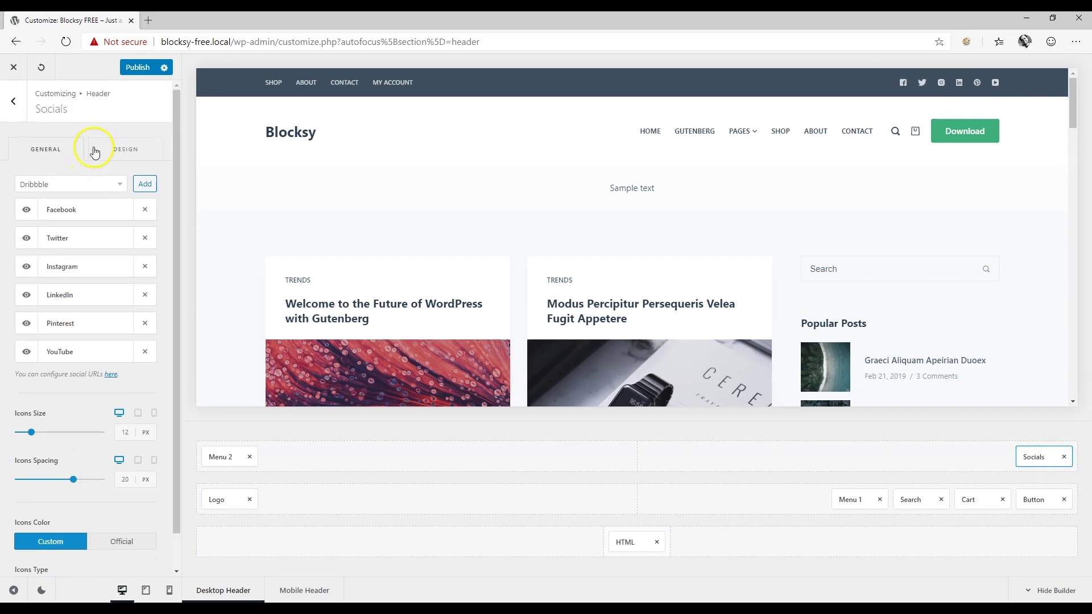
pyautogui.click(114, 146)
pyautogui.click(60, 149)
# Replace the HTML element's 'Sample text' with 'Click Here' and try linking it via Insert/edit link.
pyautogui.click(13, 101)
pyautogui.click(49, 485)
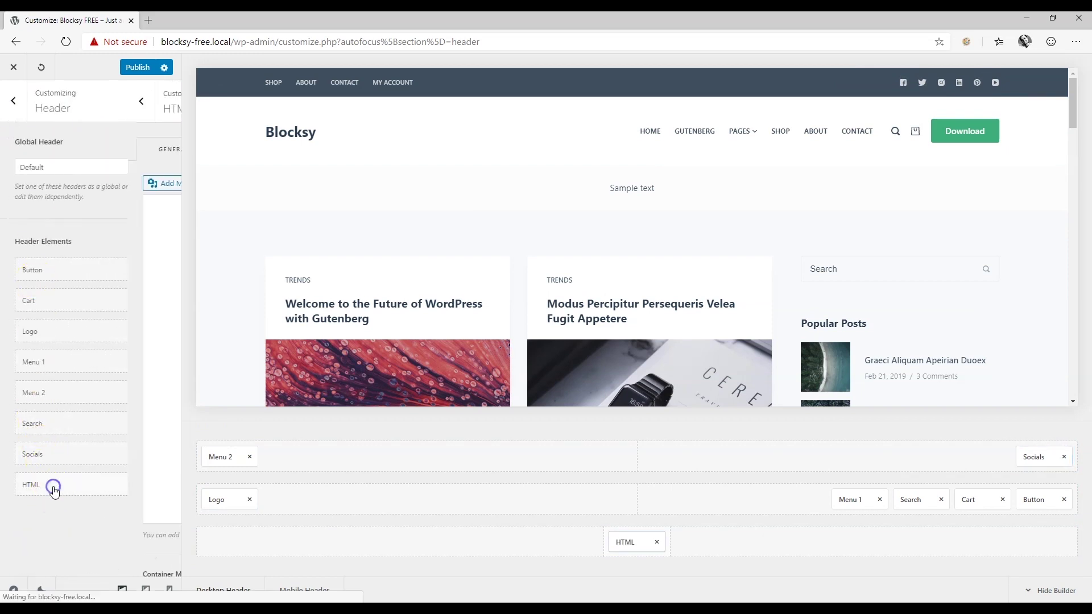
pyautogui.click(73, 251)
pyautogui.moveTo(73, 251); pyautogui.dragTo(16, 252)
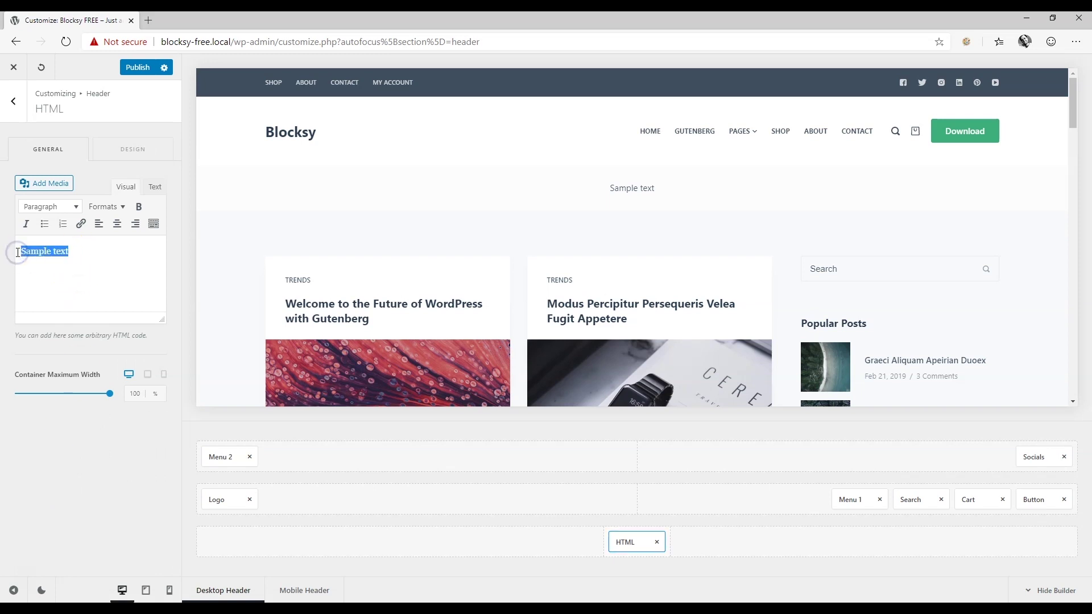
pyautogui.write('Click Here')
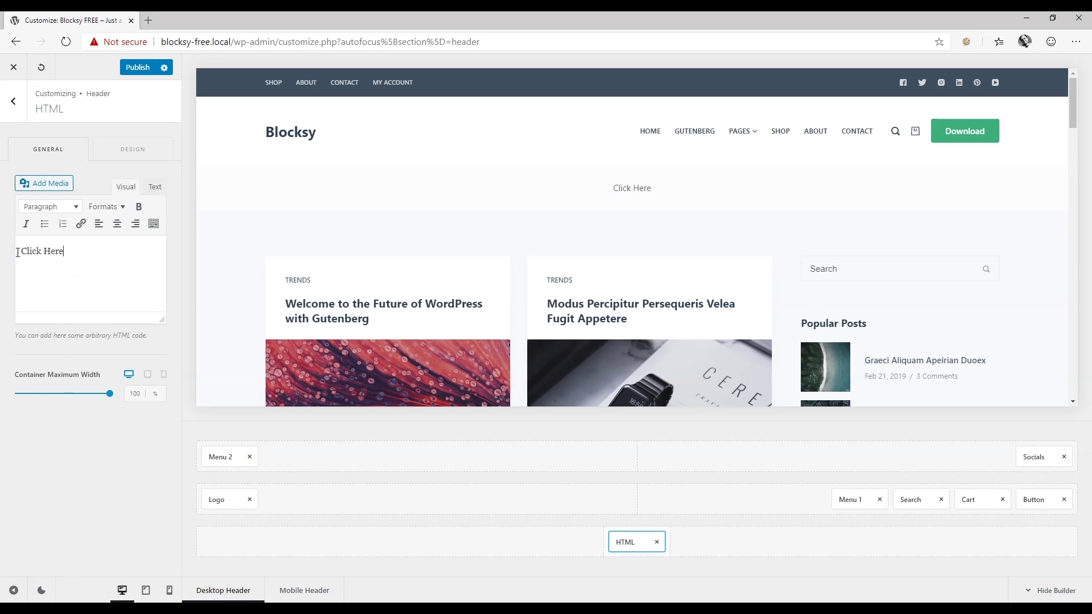
pyautogui.moveTo(69, 251); pyautogui.dragTo(12, 250)
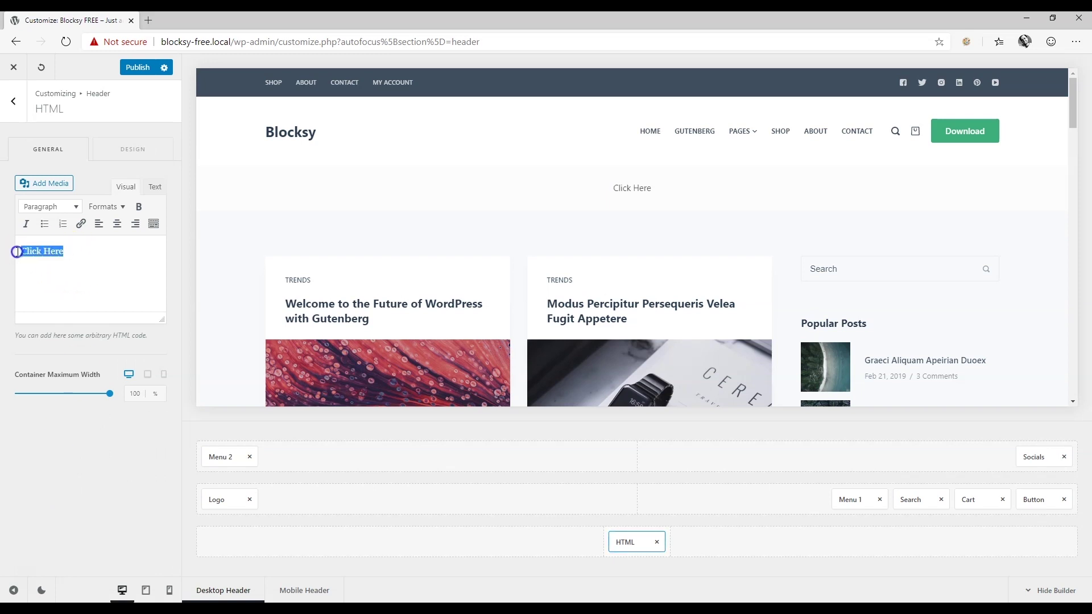
pyautogui.click(80, 224)
pyautogui.click(203, 273)
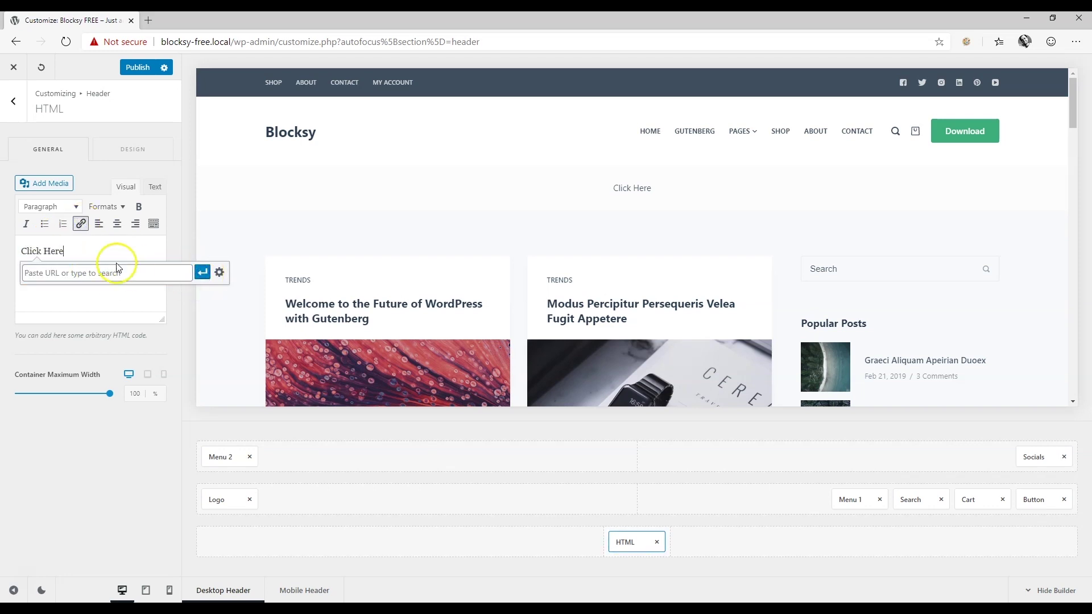
pyautogui.click(102, 248)
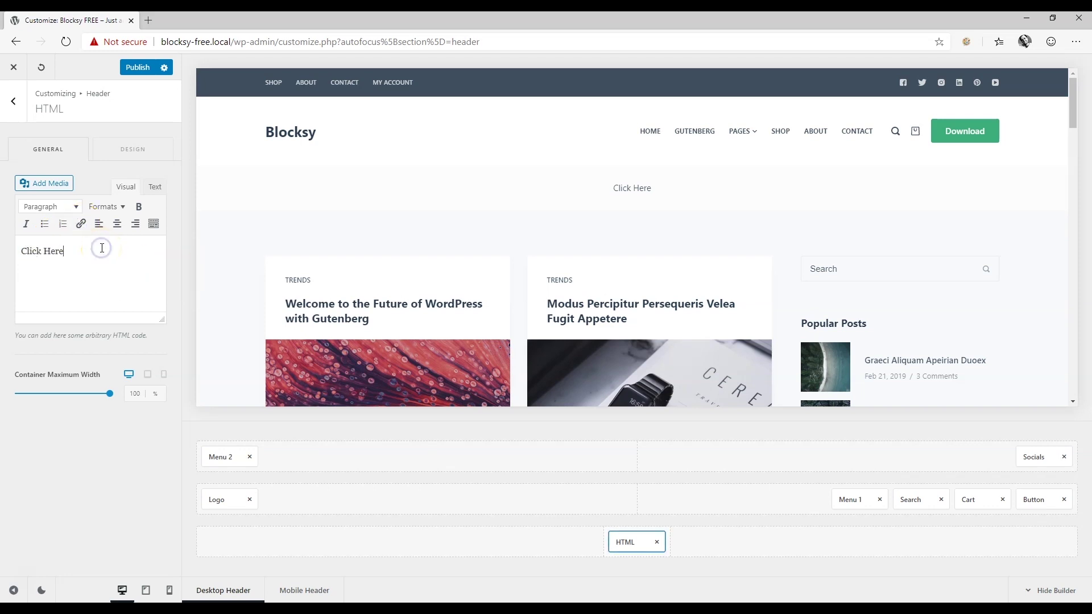
pyautogui.click(21, 105)
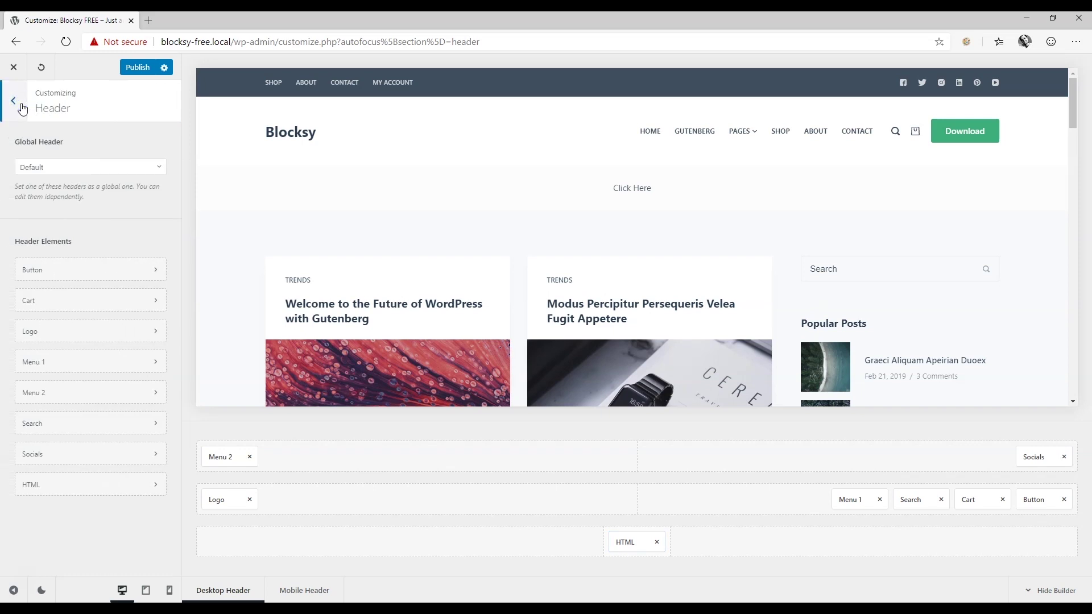